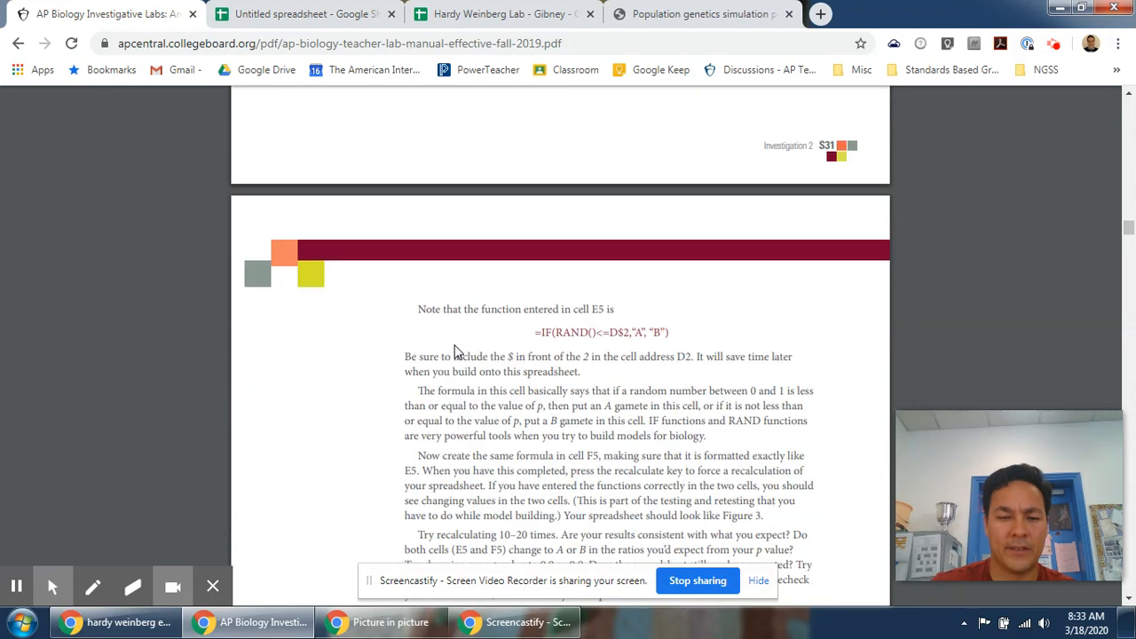
Scroll through the lab manual's instructions for building the Hardy-Weinberg spreadsheet model.
scroll(454, 353, down, 15)
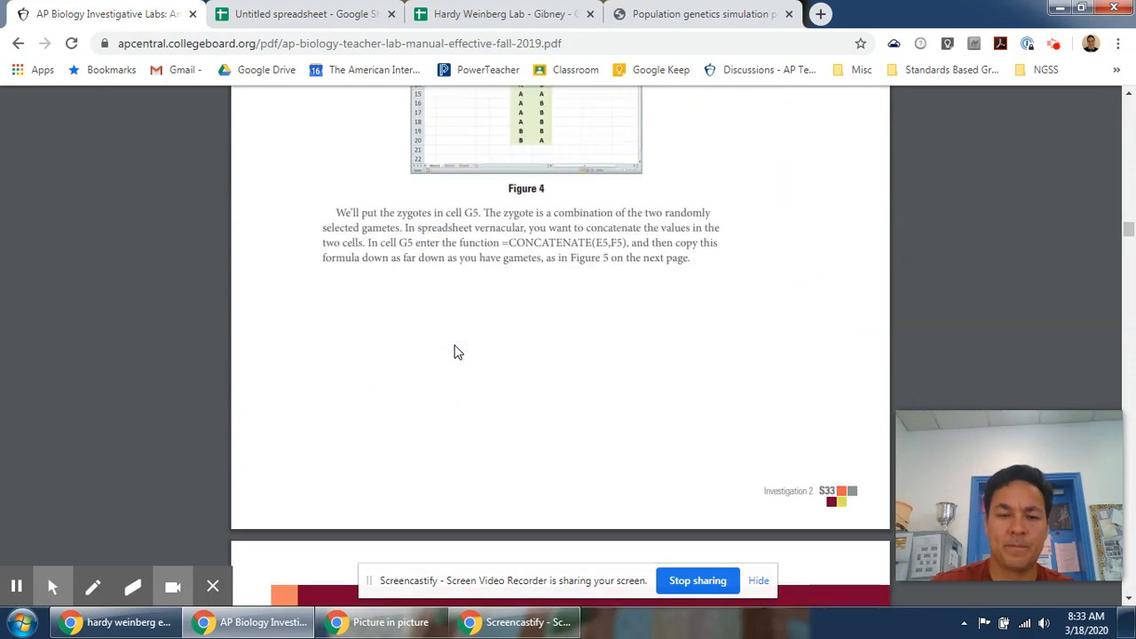
scroll(453, 353, down, 15)
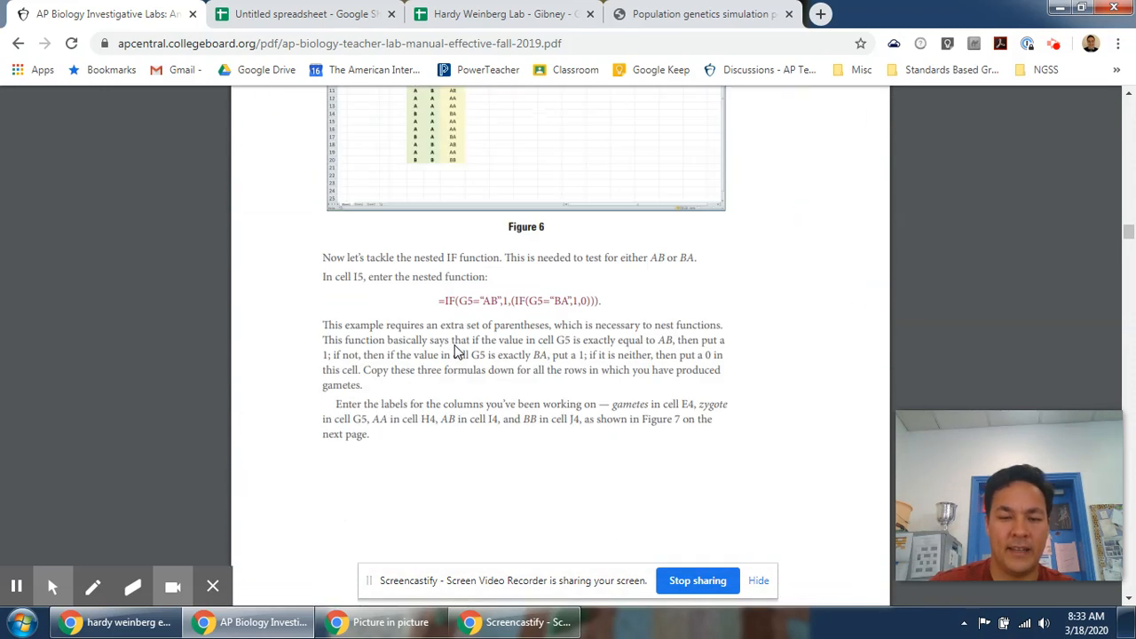
scroll(454, 352, down, 3)
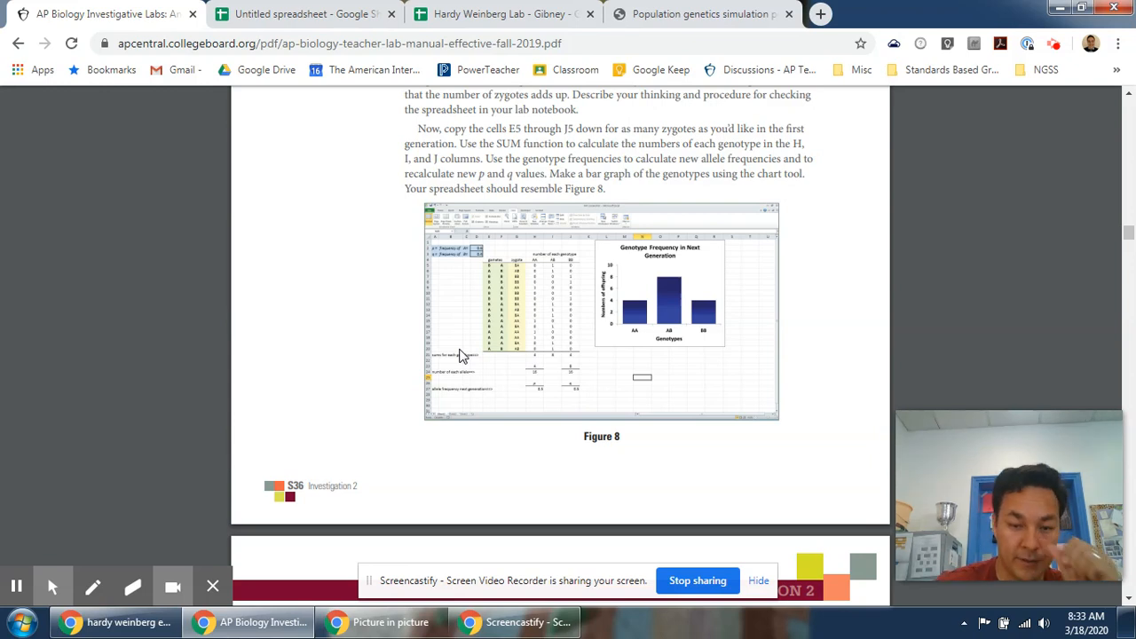
scroll(459, 355, down, 8)
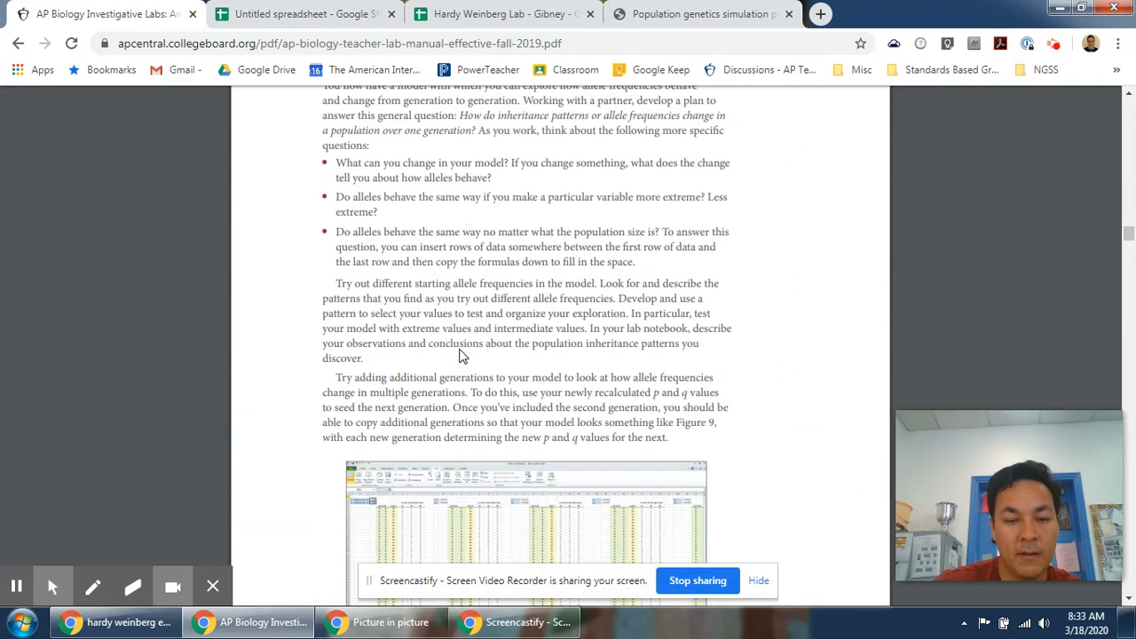
scroll(459, 355, down, 5)
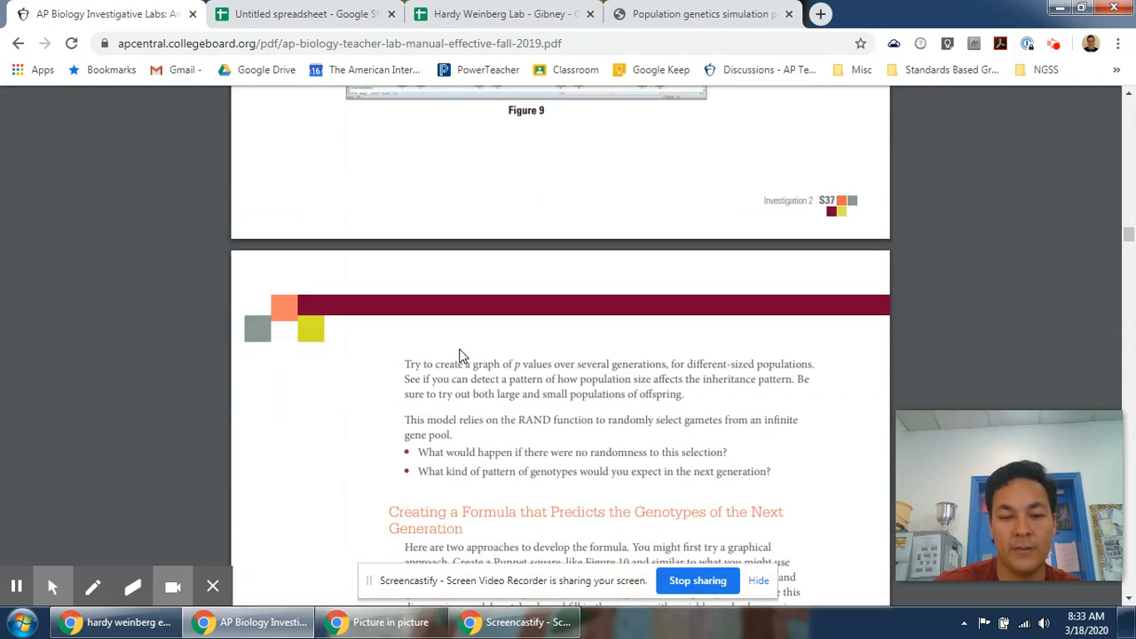
scroll(455, 384, down, 5)
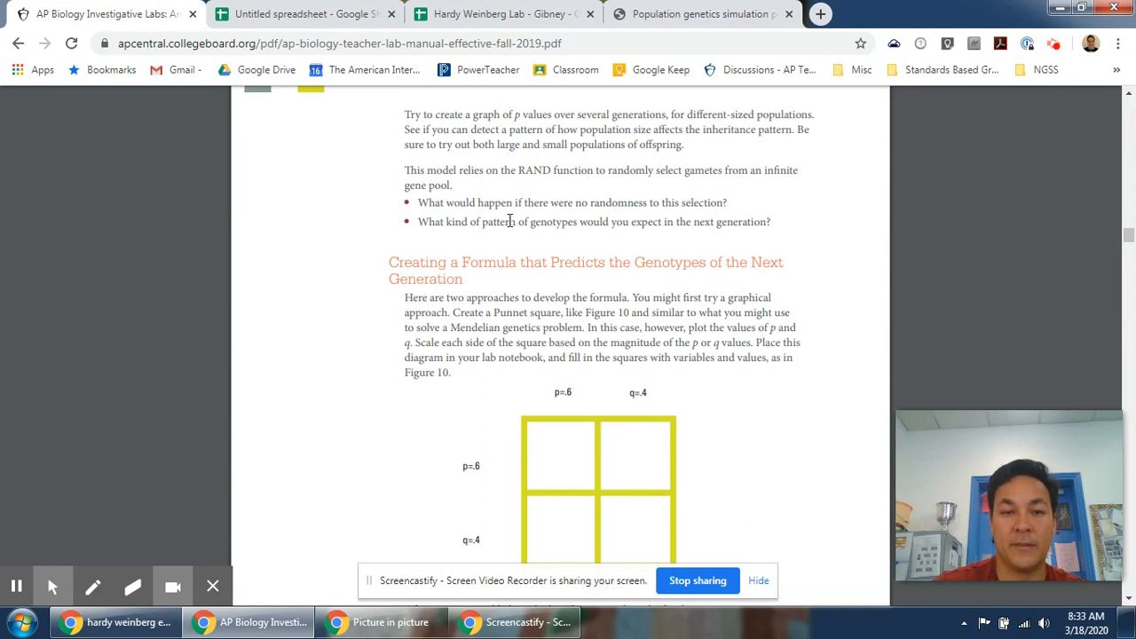
scroll(511, 220, down, 20)
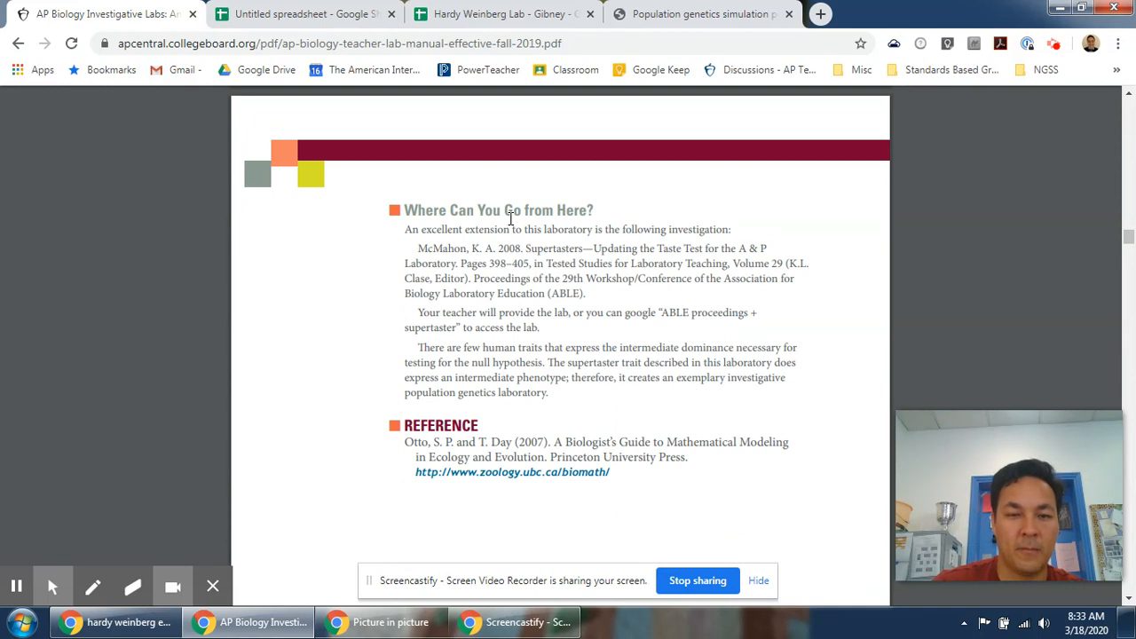
Switch to the Hardy Weinberg Lab spreadsheet and set the frequency of A to 0.6 and of B to 0.4.
click(560, 10)
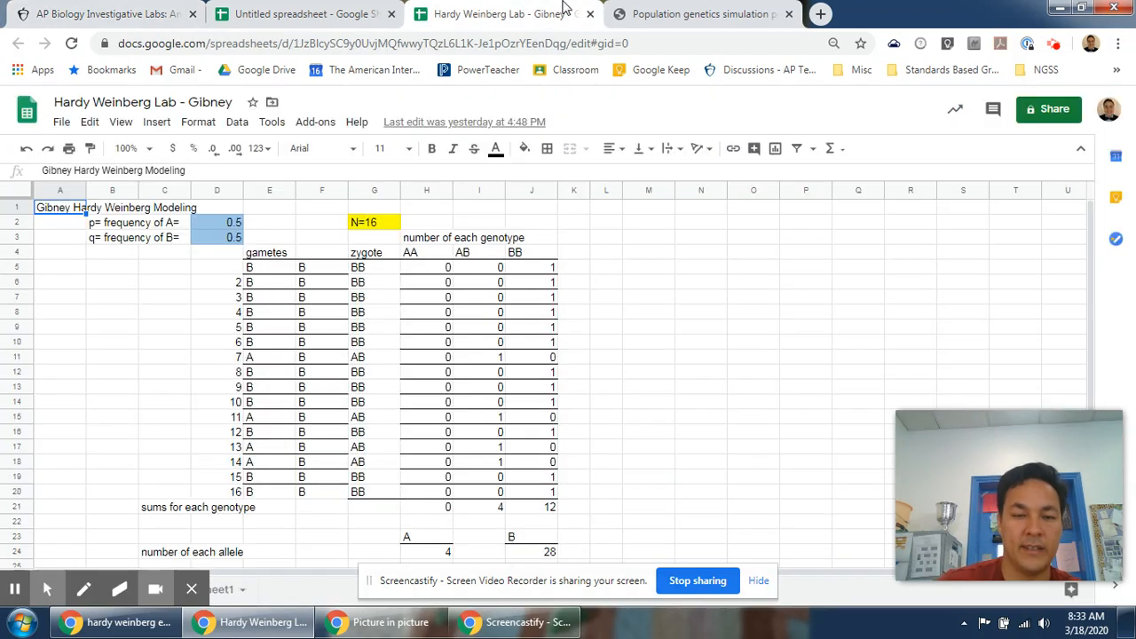
click(111, 285)
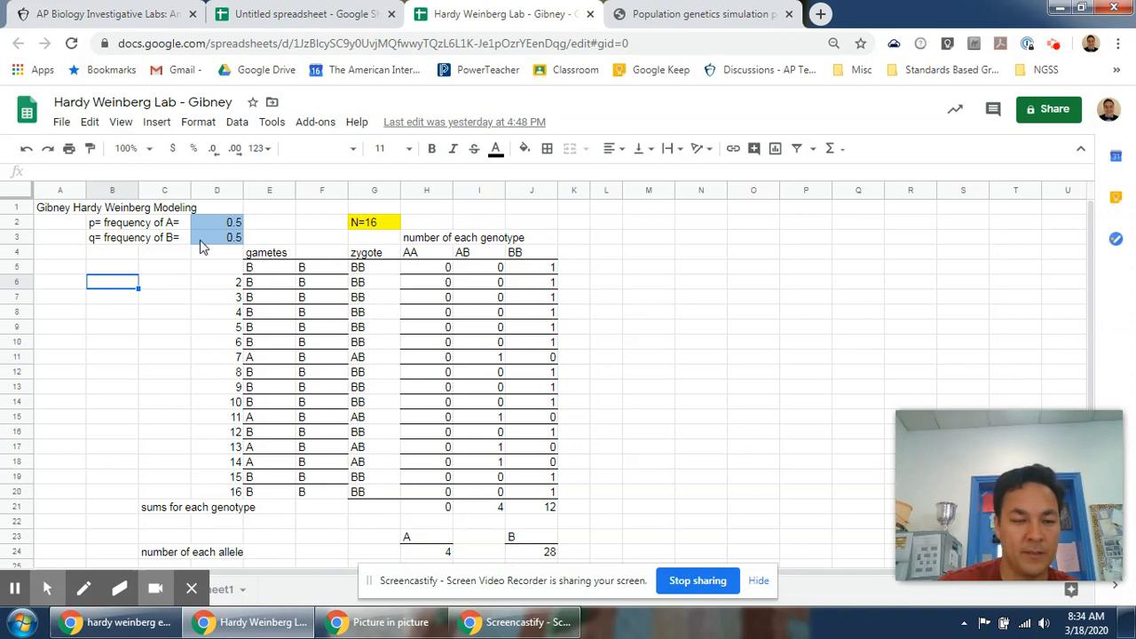
click(231, 221)
text(.6)
key(Return)
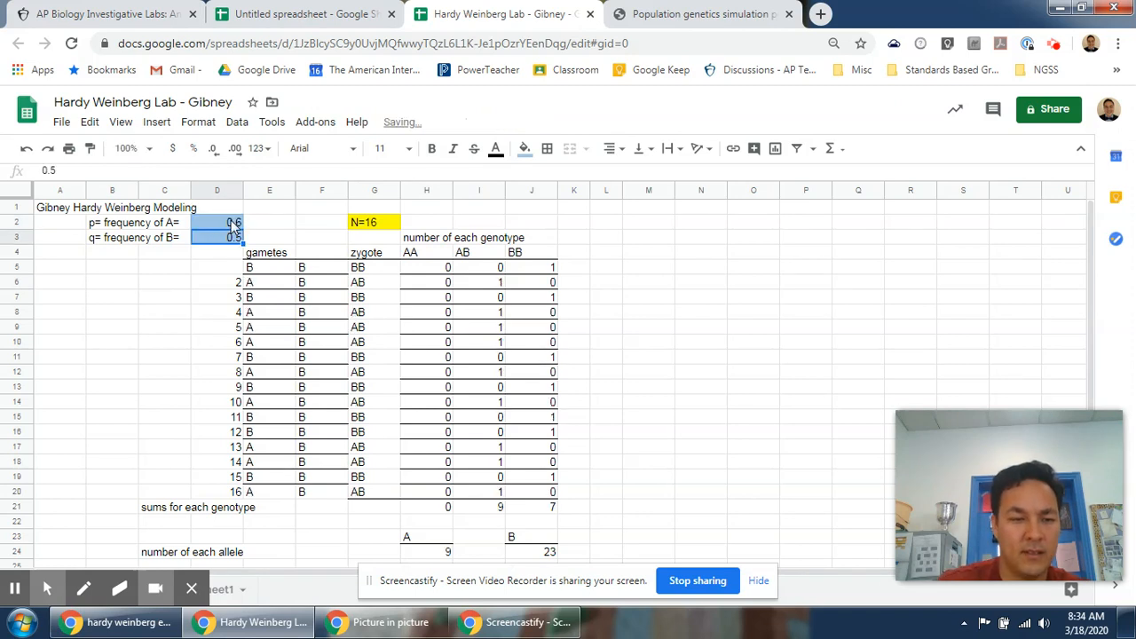
text(.4)
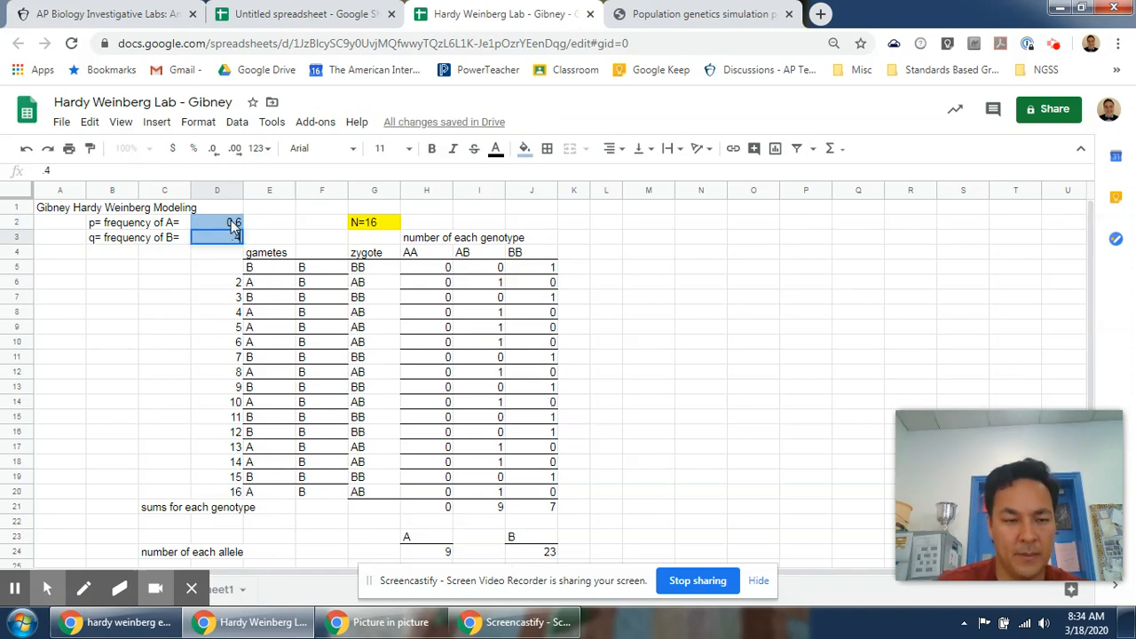
key(Return)
click(222, 238)
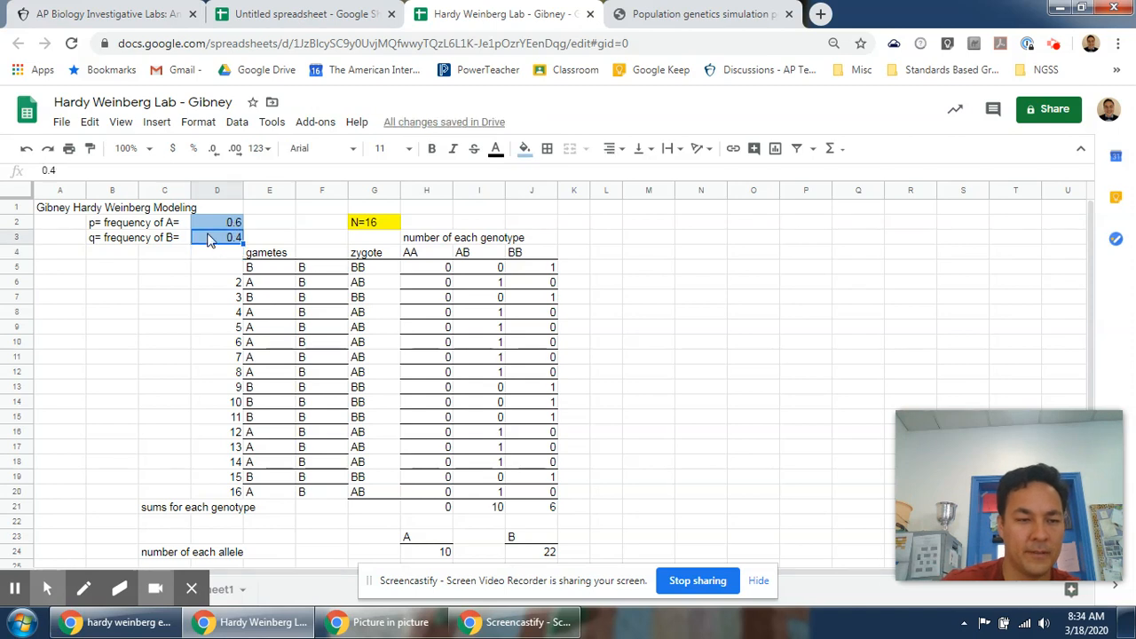
click(113, 345)
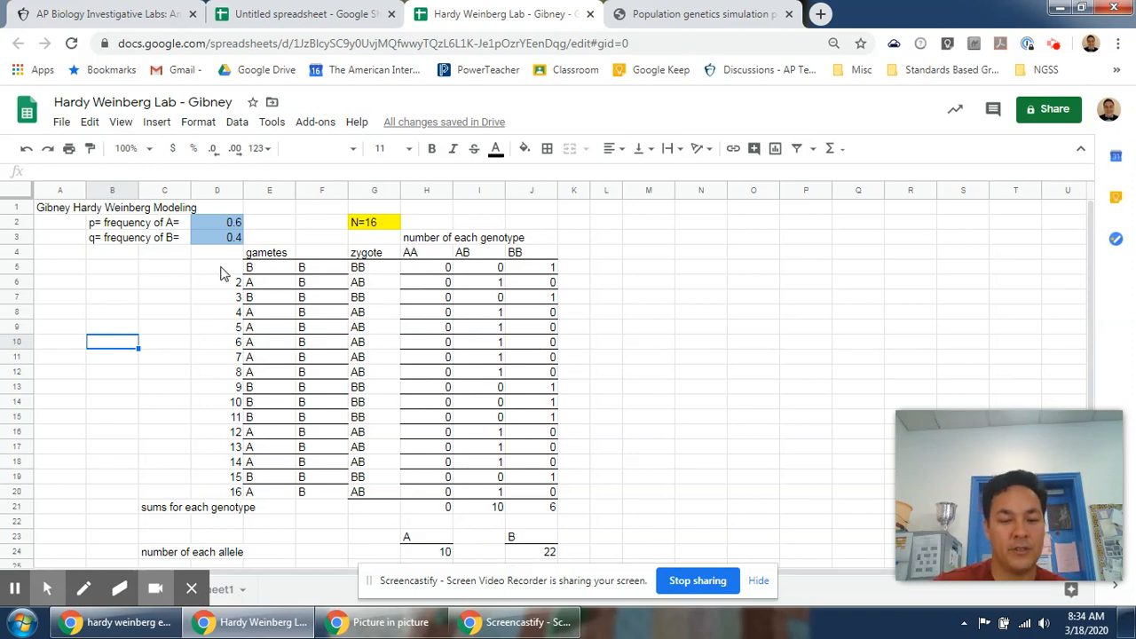
Force the spreadsheet to recalculate its random gametes several times by clearing an empty cell.
key(Delete)
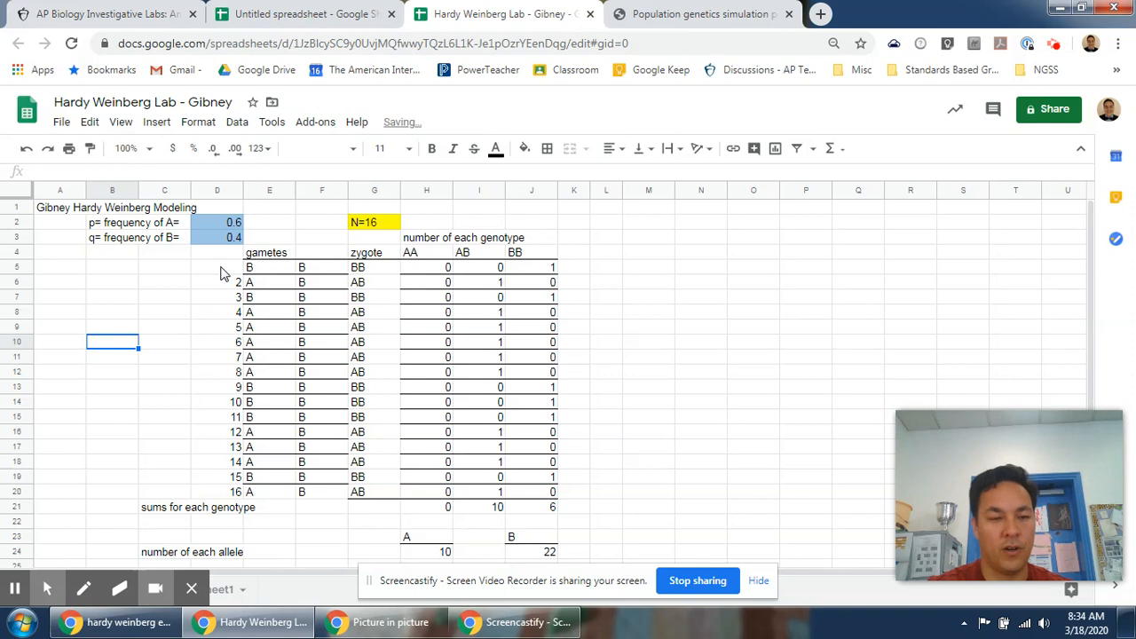
key(Delete)
key(Delete)
key(Delete)
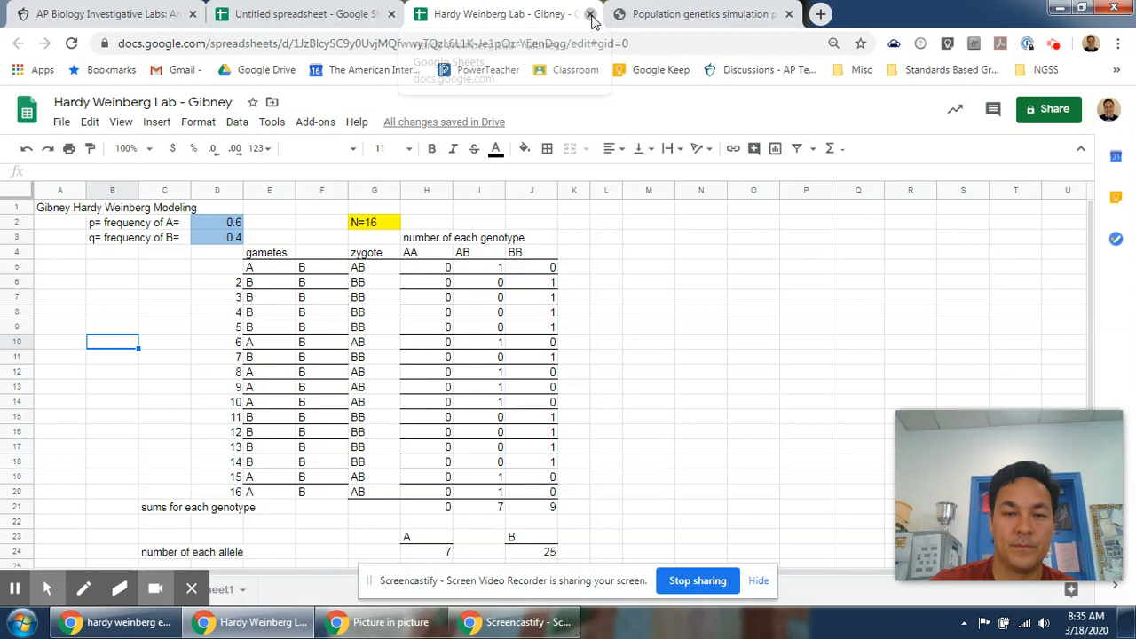
Close the spreadsheet tab and run the population genetics simulation with its default settings.
click(591, 15)
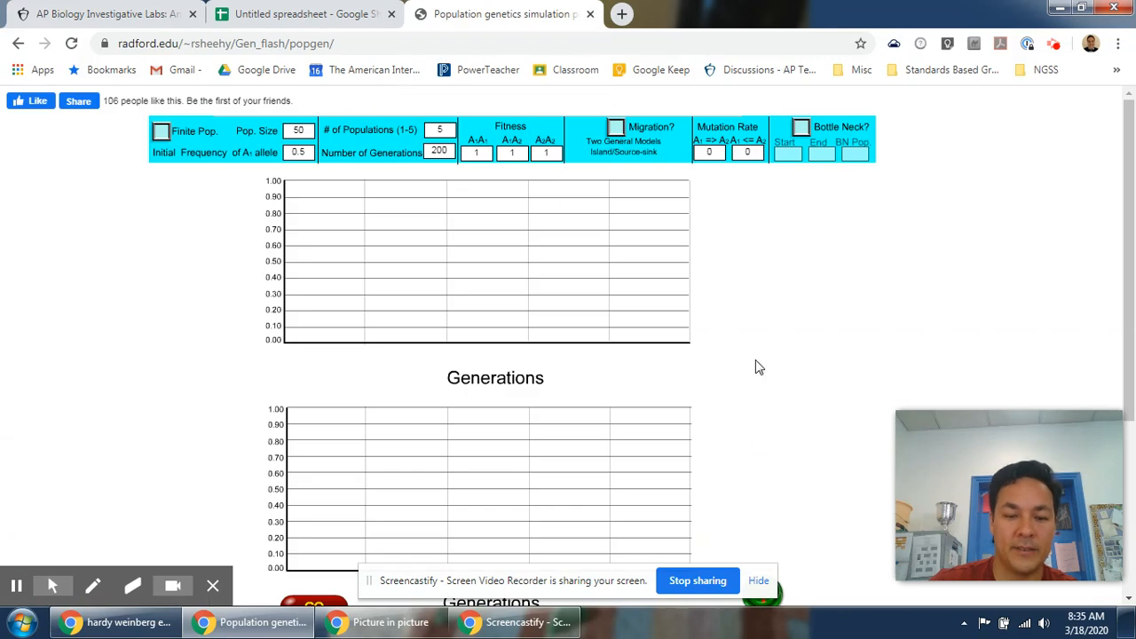
scroll(754, 367, down, 2)
scroll(570, 417, up, 2)
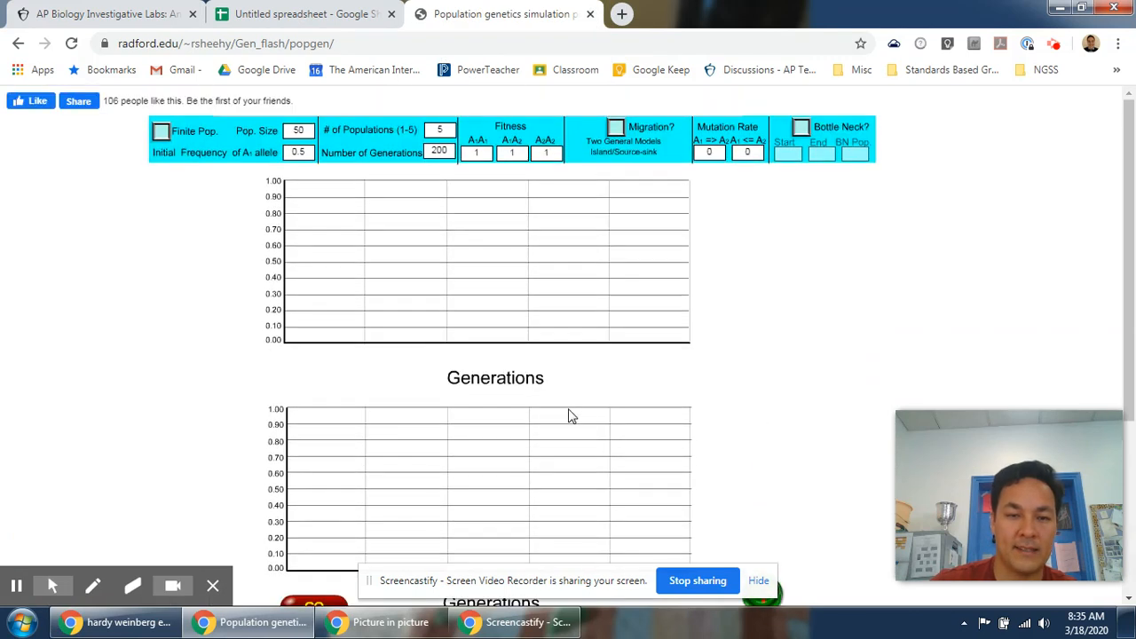
scroll(622, 240, down, 2)
click(311, 524)
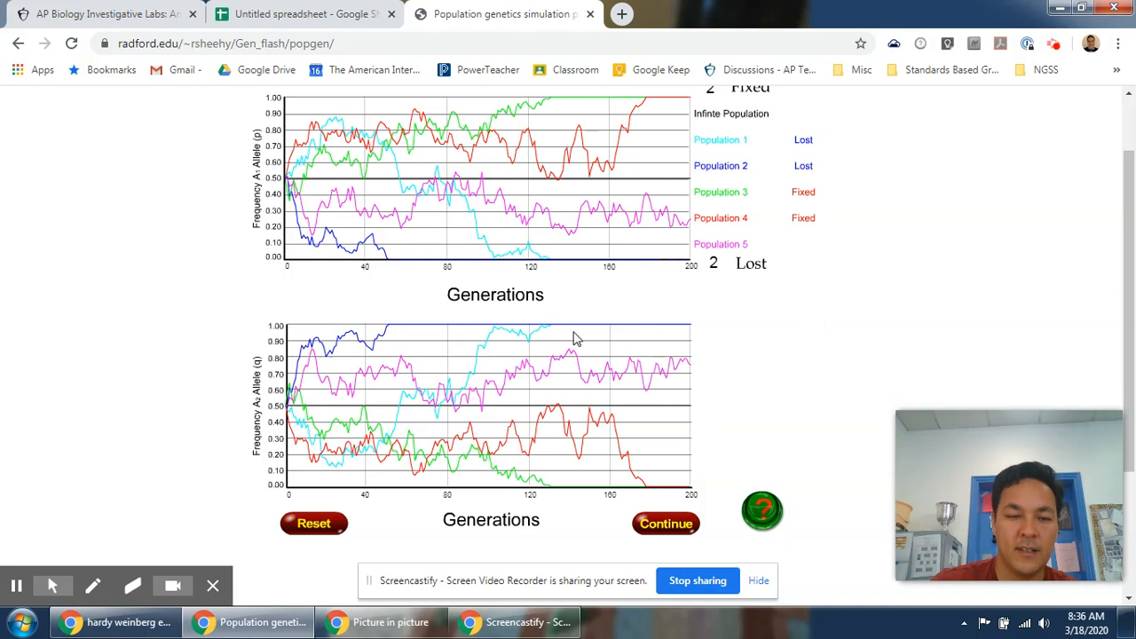
Set the simulation's population size to 500, reset and run it again.
scroll(776, 351, up, 2)
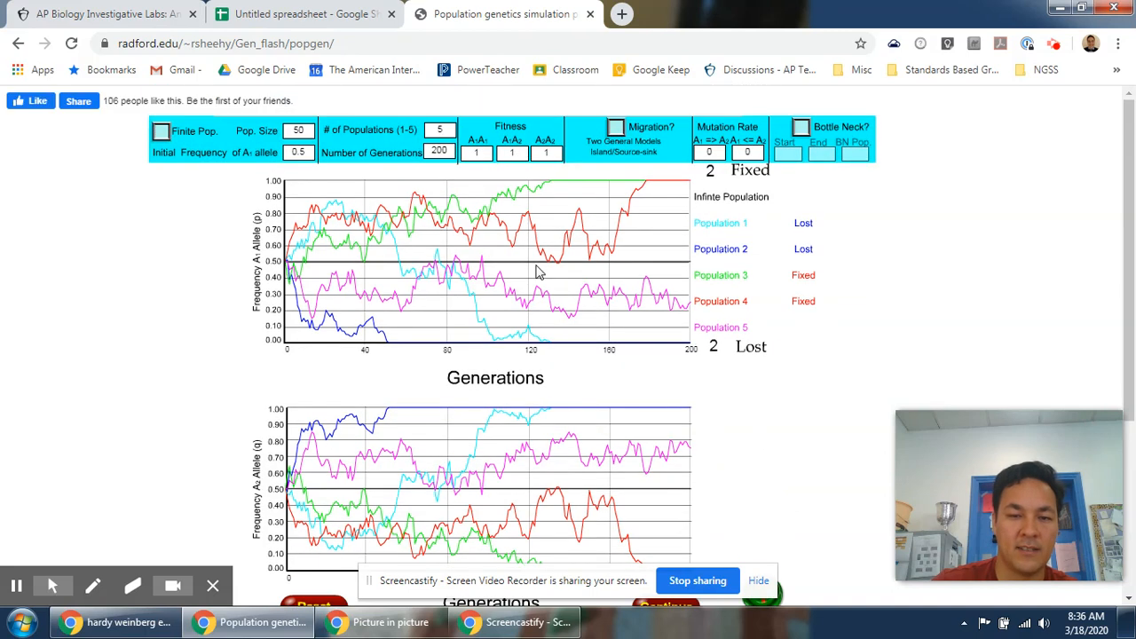
click(298, 130)
key(BackSpace)
text(00)
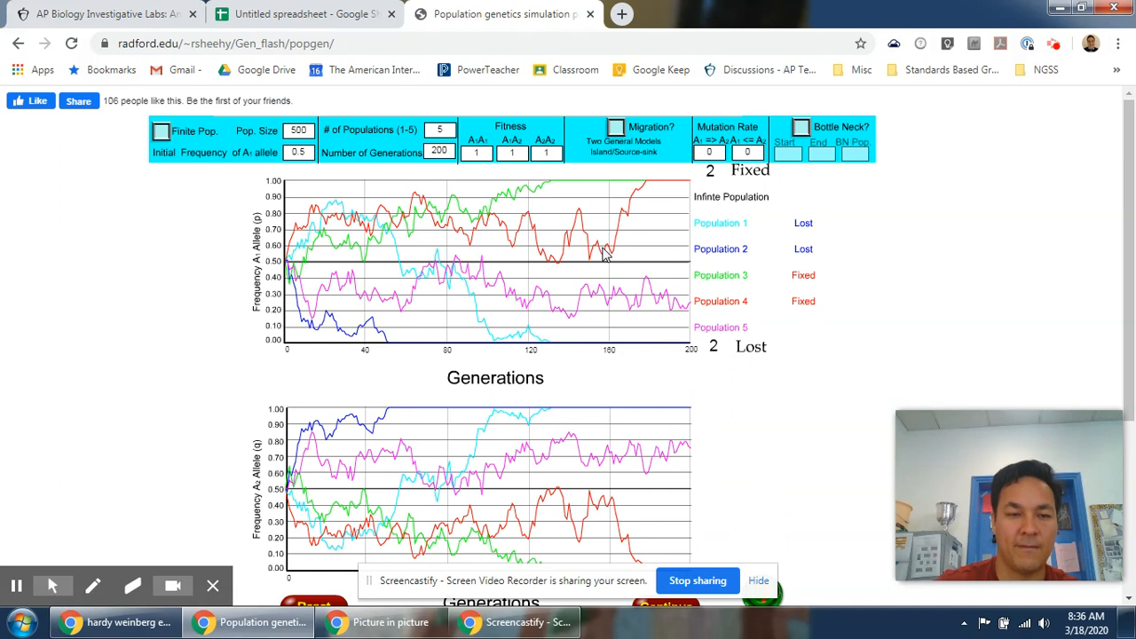
scroll(777, 511, down, 2)
click(311, 525)
click(321, 528)
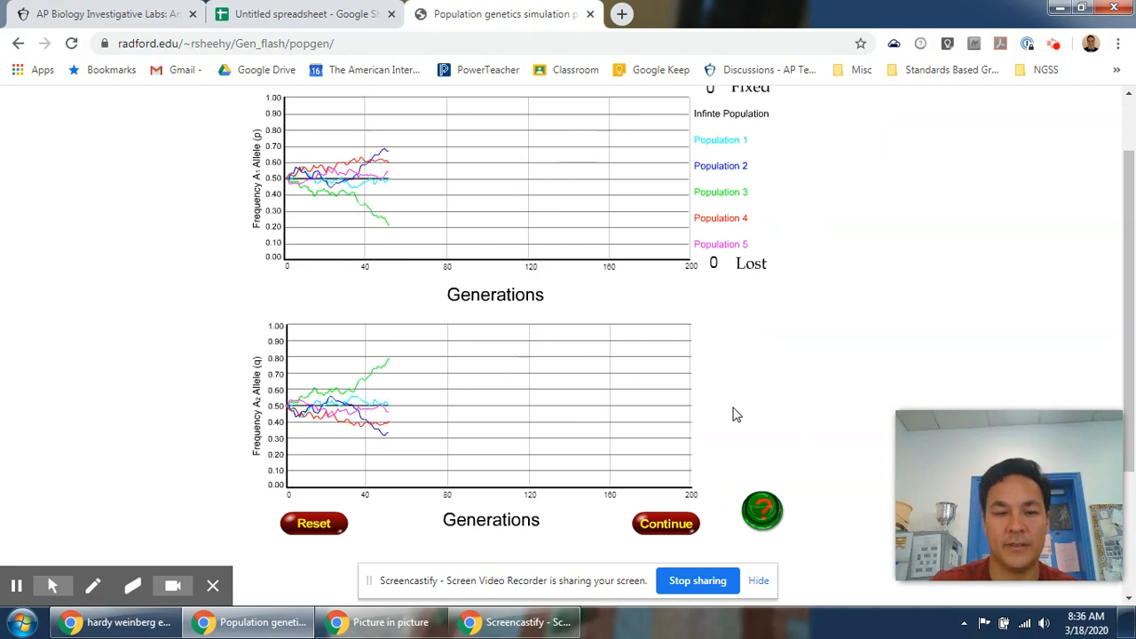
Close the population genetics simulation tab.
scroll(733, 415, up, 1)
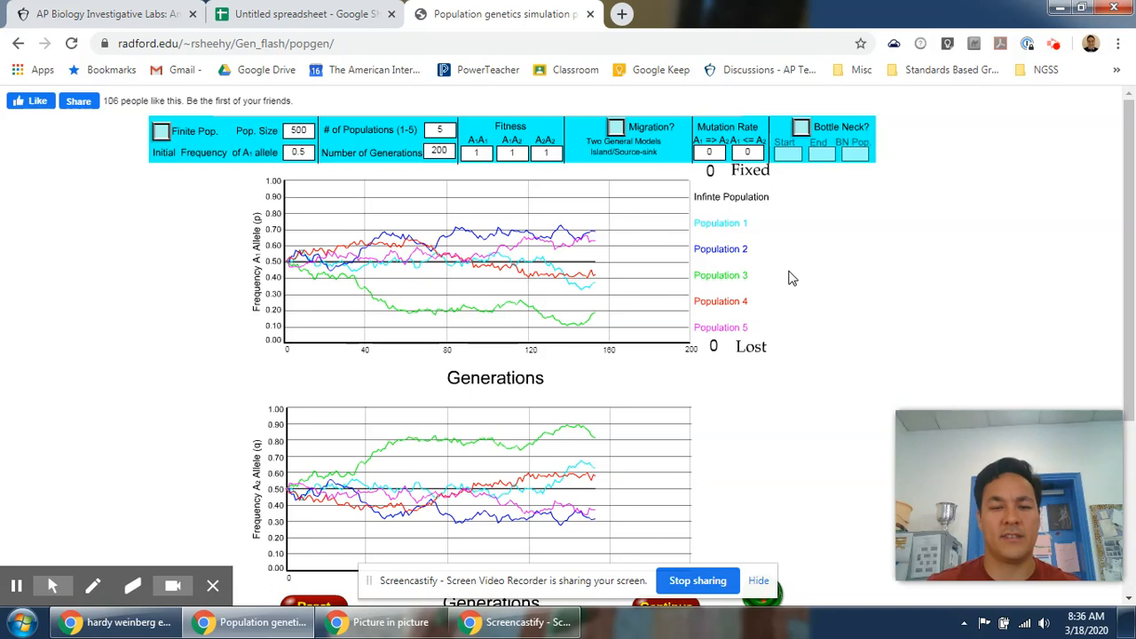
click(589, 15)
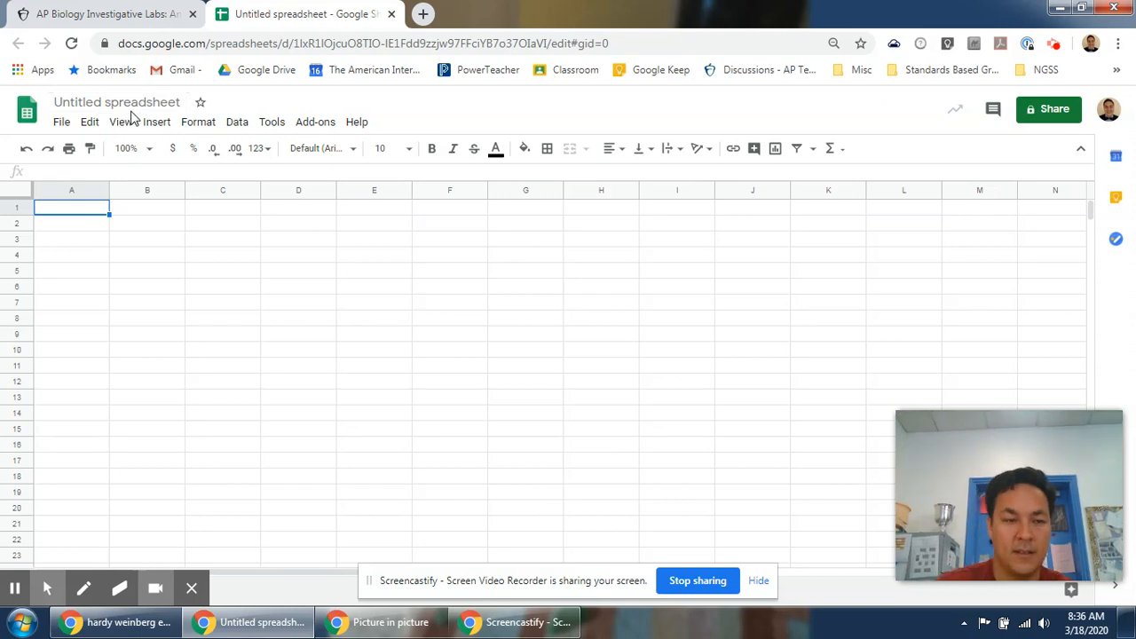
Rename the untitled spreadsheet to "Hardy Weinberg Lab In Class Example - 2020".
click(132, 106)
text(hardy)
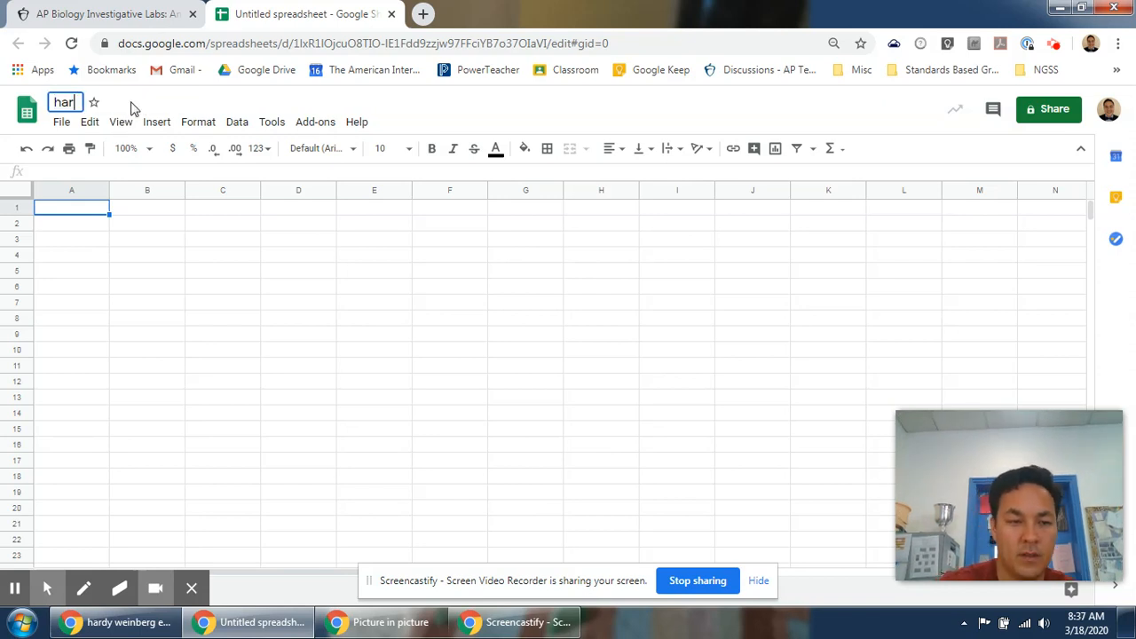
key(BackSpace)
key(BackSpace)
key(BackSpace)
key(BackSpace)
key(BackSpace)
key(BackSpace)
text(ard)
key(BackSpace)
key(BackSpace)
key(BackSpace)
text(Hardy Weinb)
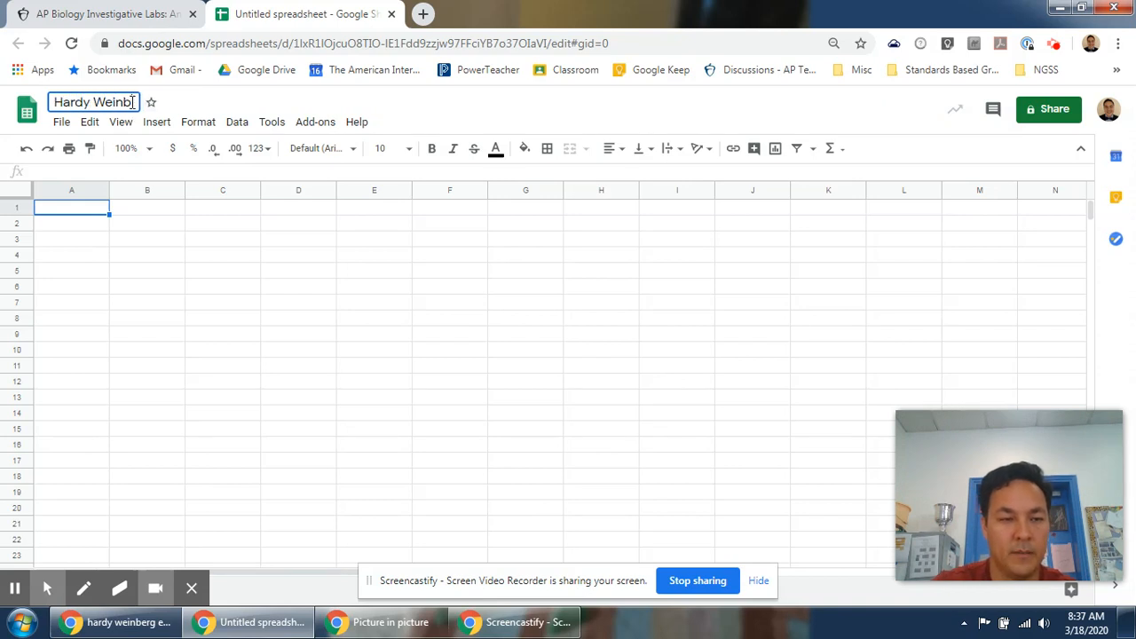
text(erg Lab In )
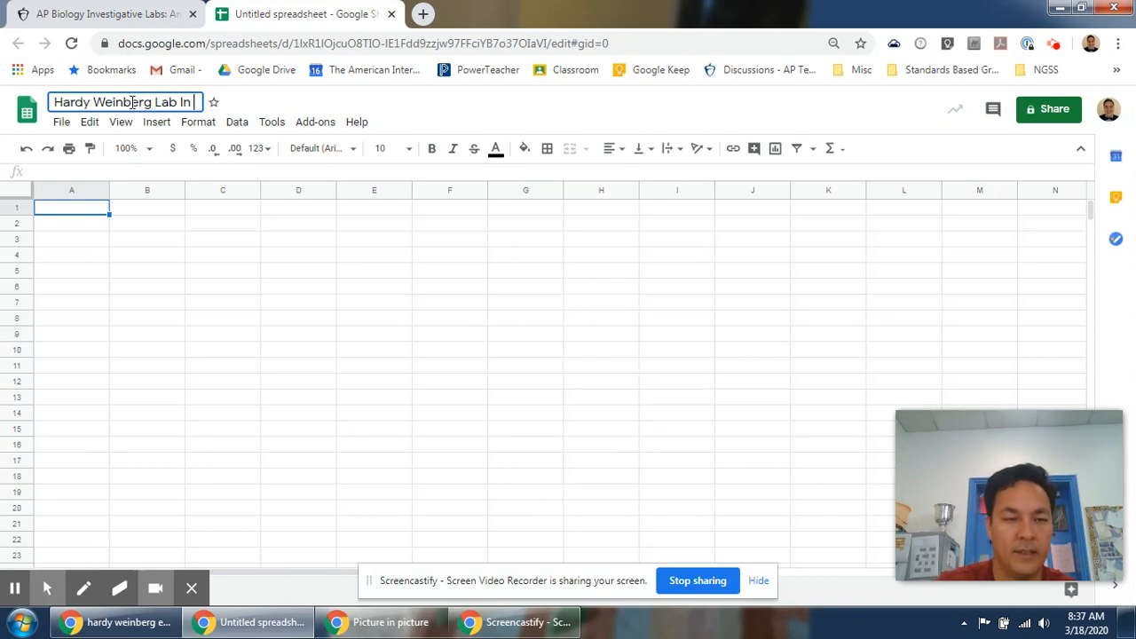
text(Class Example)
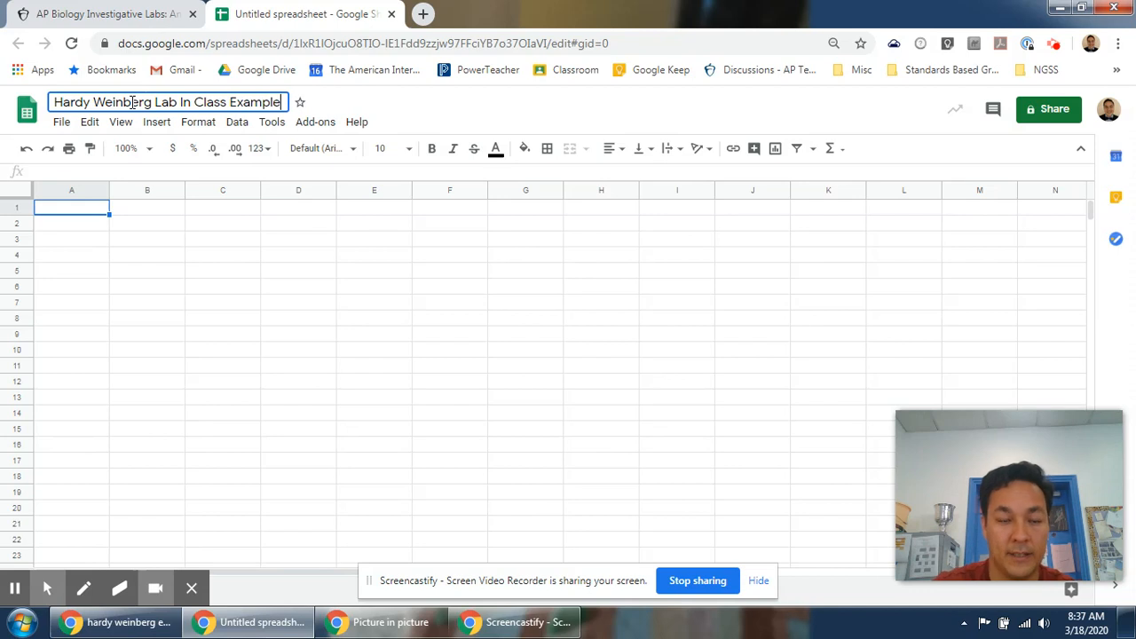
text( - 2020)
key(Return)
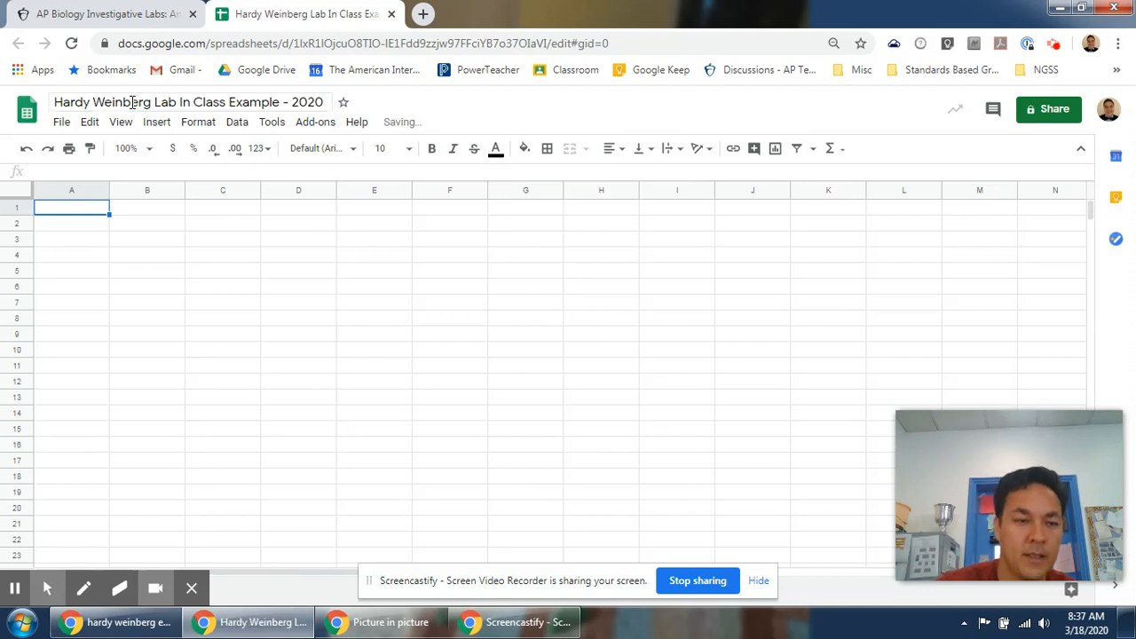
Set the spreadsheet zoom to 125%.
click(115, 150)
text(120)
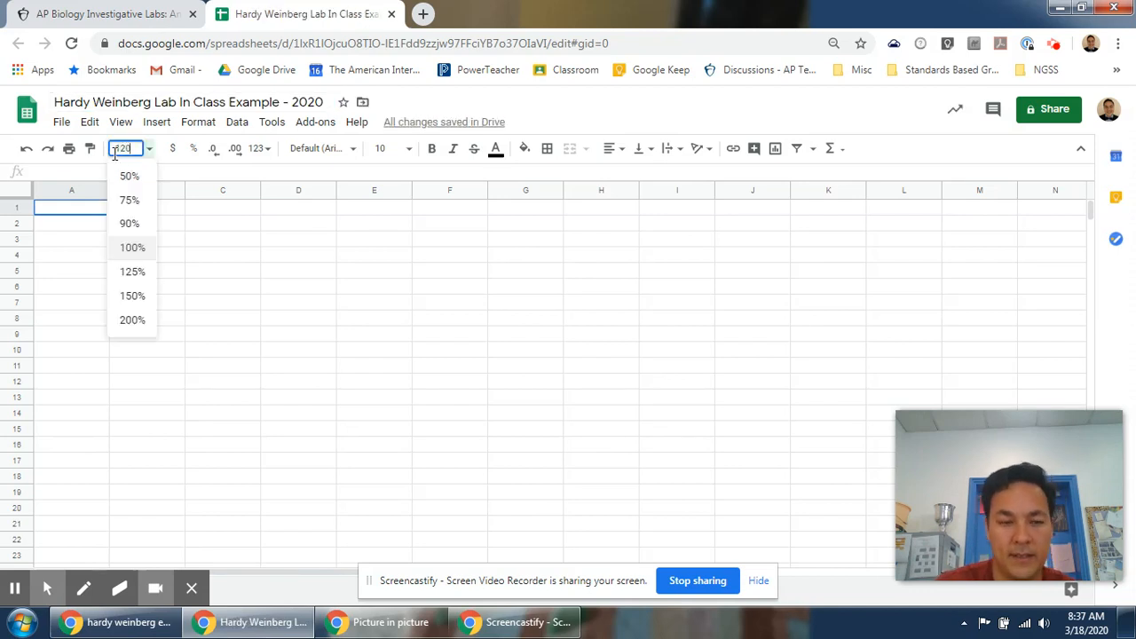
key(Return)
click(115, 151)
text(125)
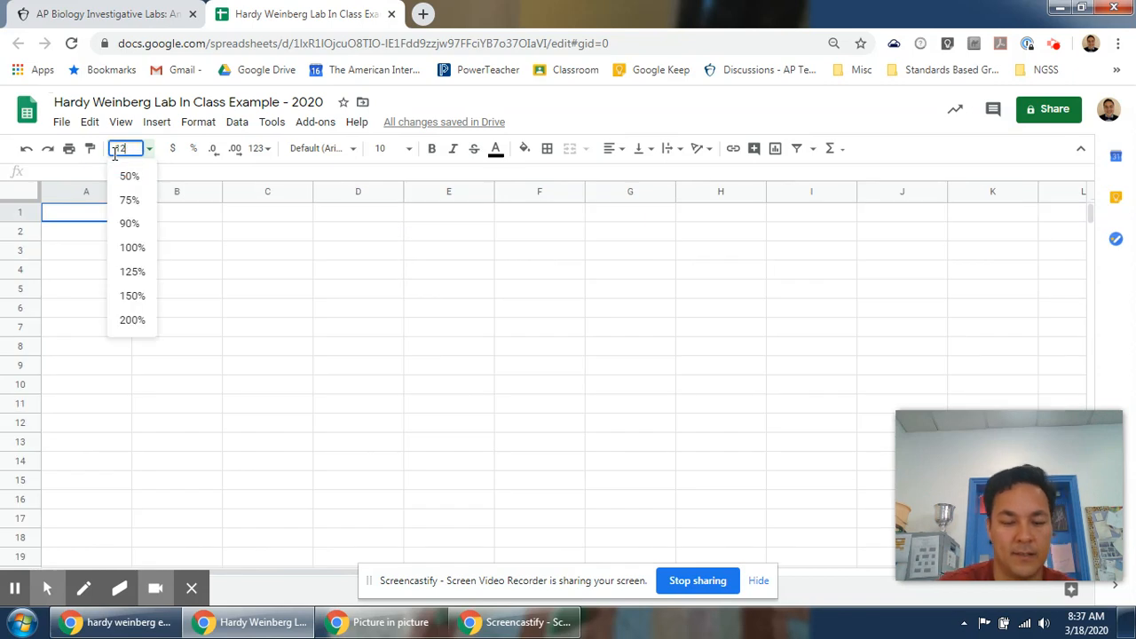
key(Return)
Enter a title in A1 made of the author's name followed by ": Hardy Weinberg Modeling".
click(110, 217)
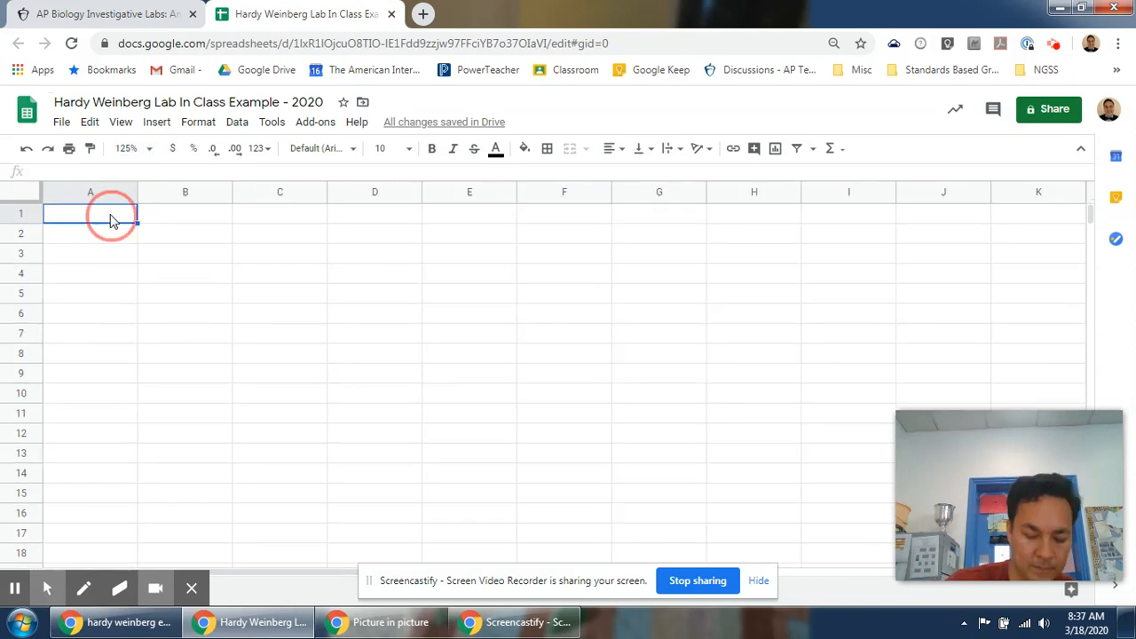
text(John Gibney)
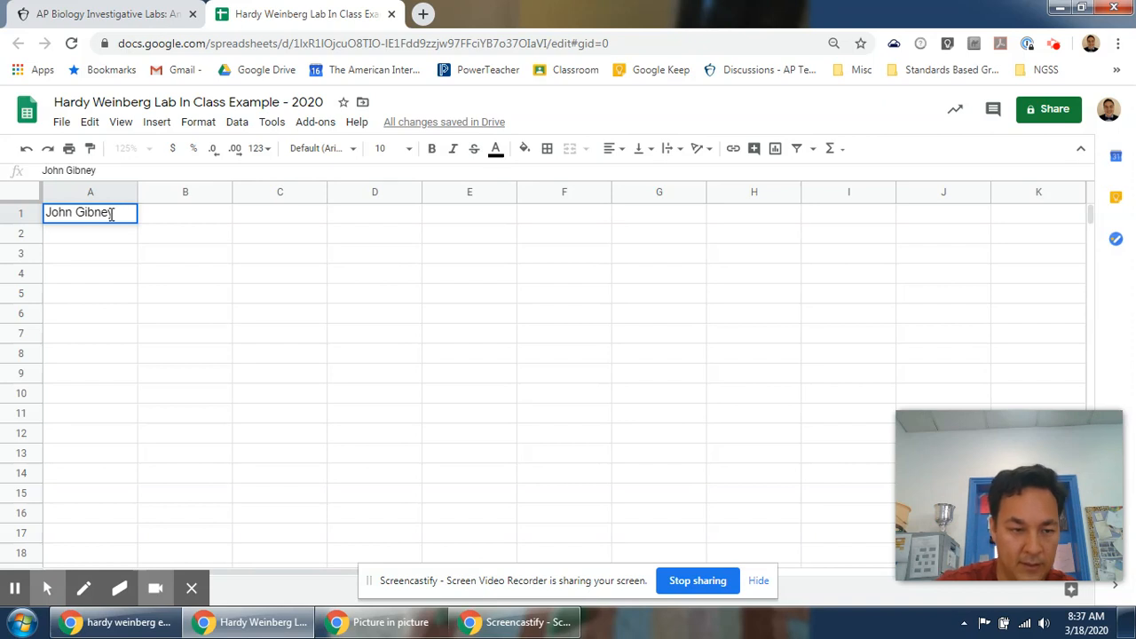
text(: Hardy Weinberg Modeling)
key(Return)
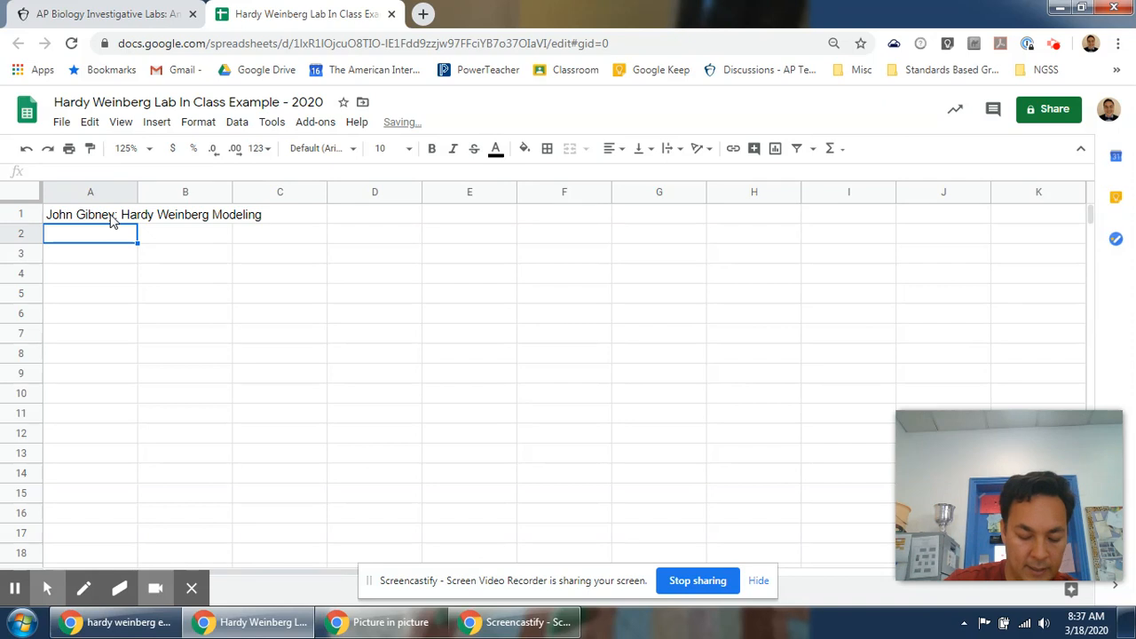
Enter the labels "p-frequency of A" in B2 and "q=frequency of B" in B3.
key(Tab)
text(p-frequency of A)
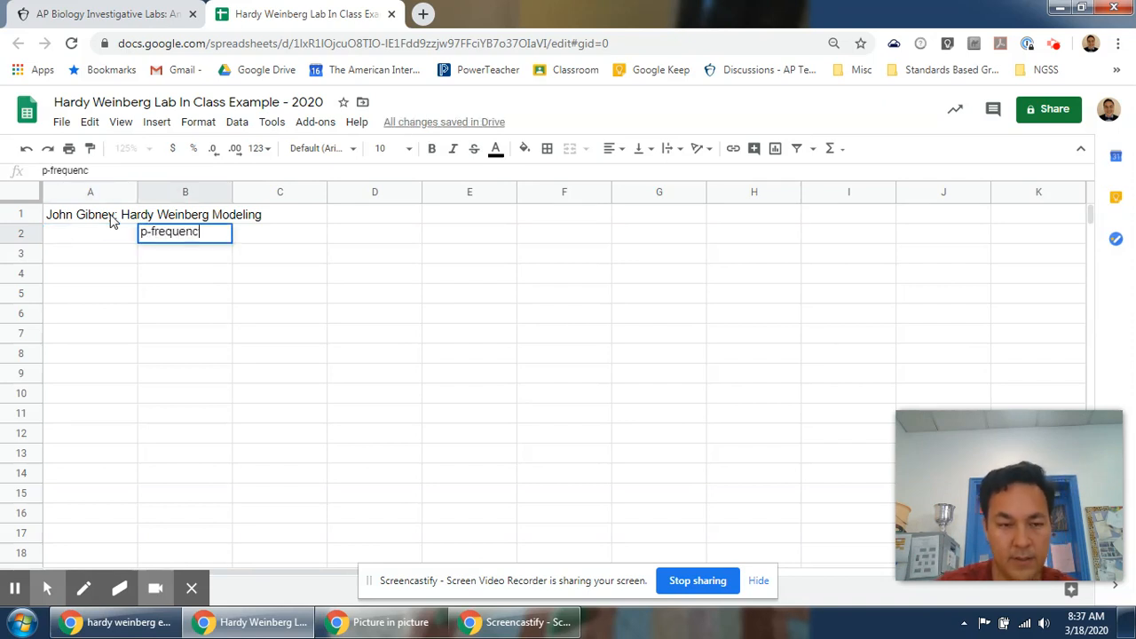
key(Return)
text(q=frequency of B)
key(Return)
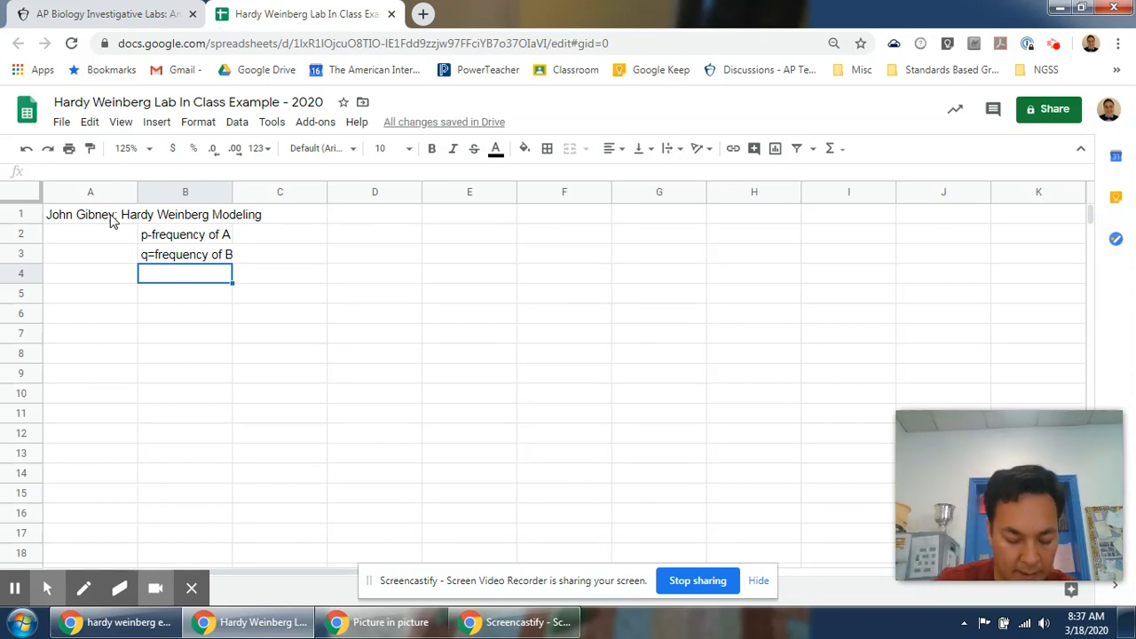
Enter 0.1 as the p value in D2 and the formula =1-D2 for q in D3.
key(Right)
key(Right)
key(Up)
key(Up)
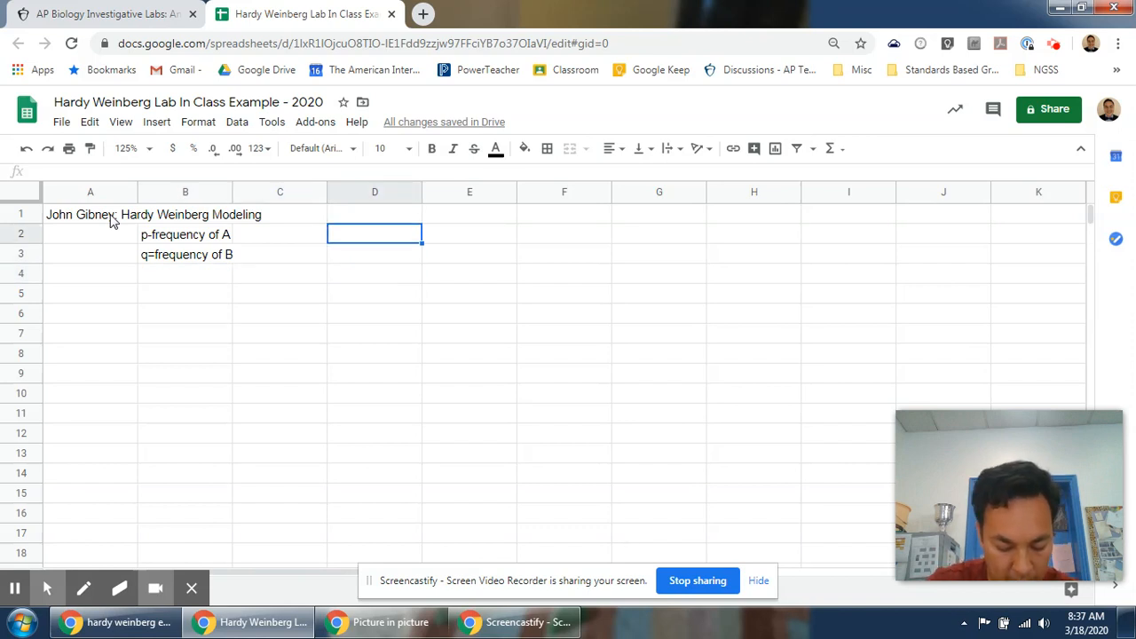
text(0.1)
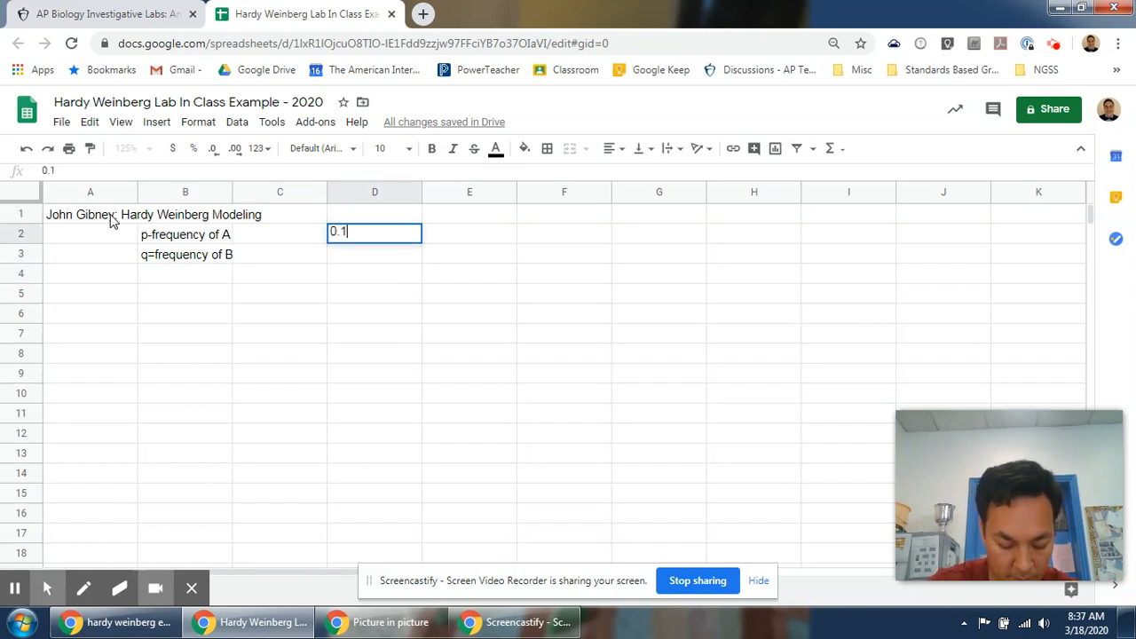
key(Return)
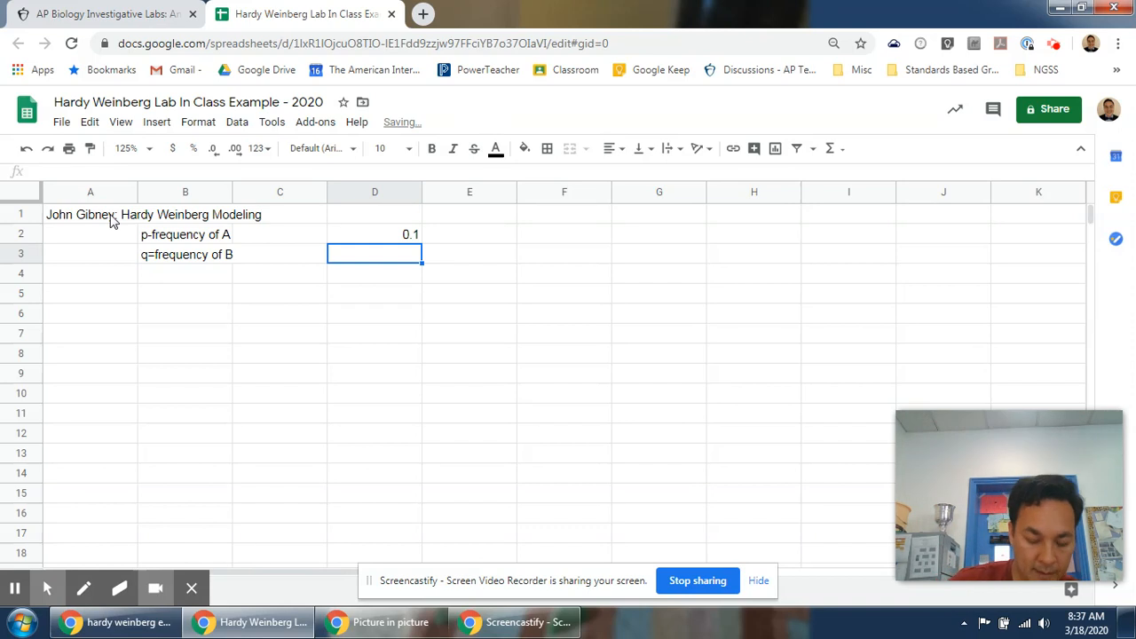
text(=1)
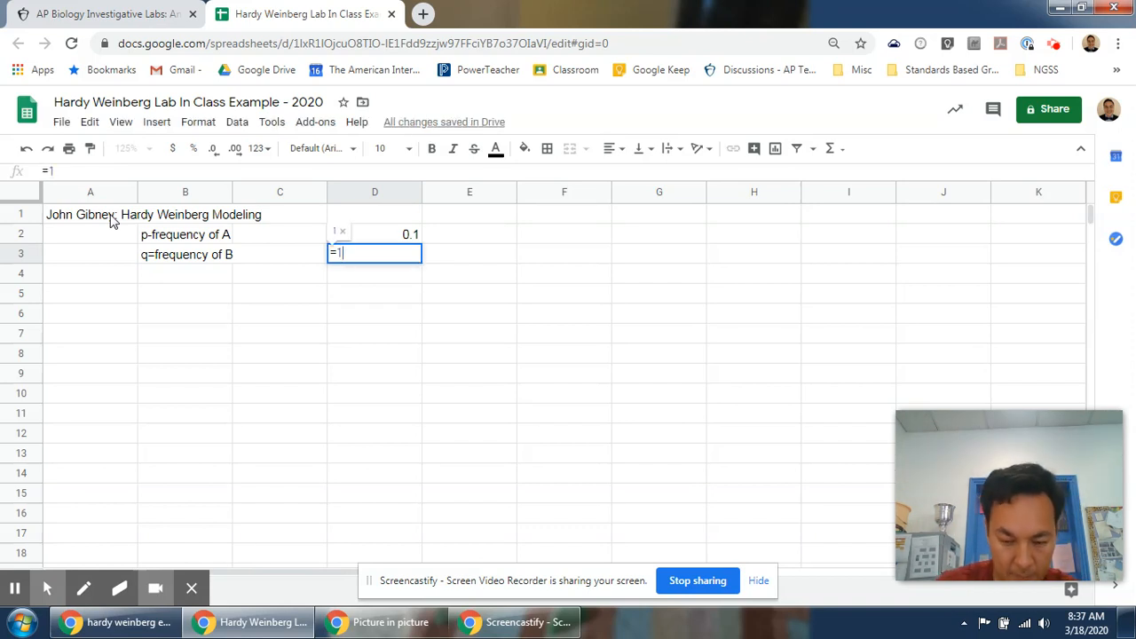
text(-D2)
key(Return)
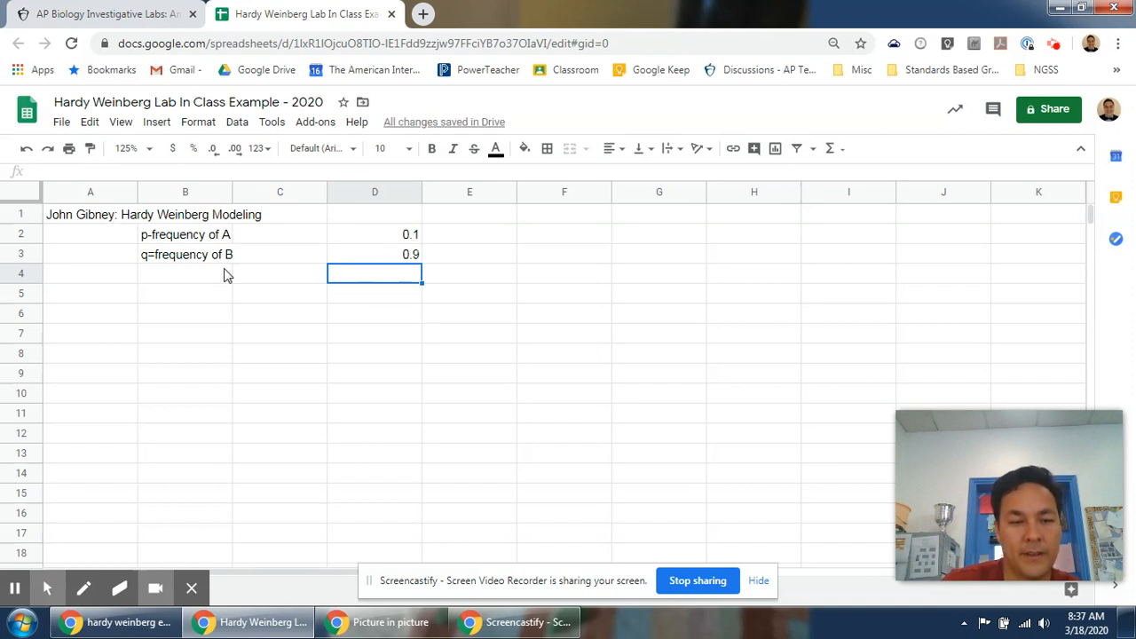
Change the p value in D2 to 0.2.
click(407, 238)
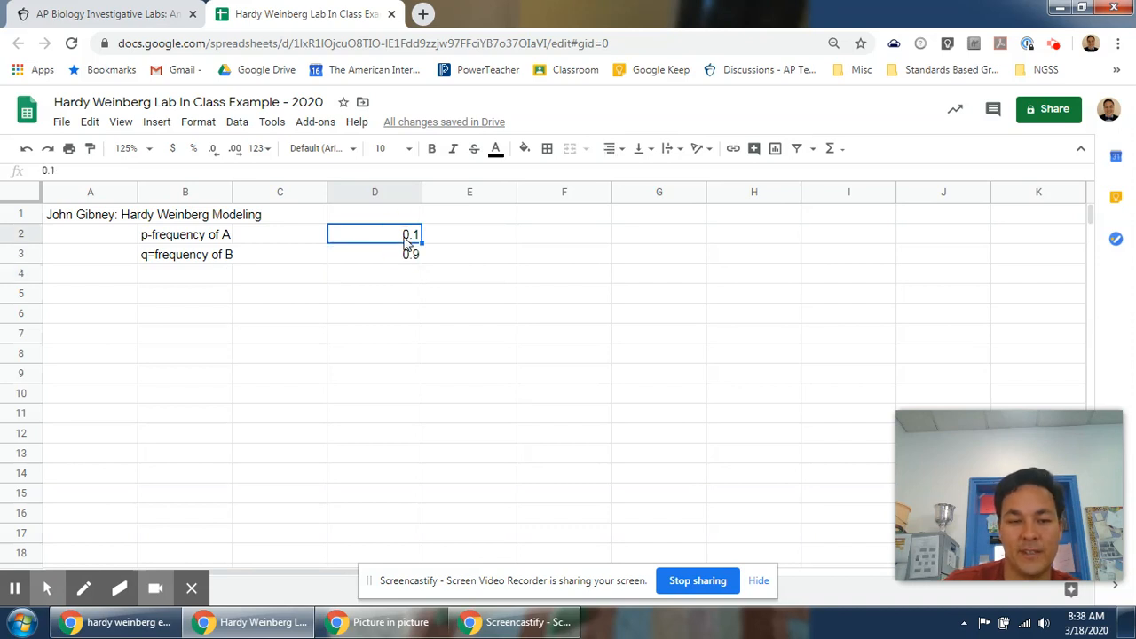
text(.2)
key(Return)
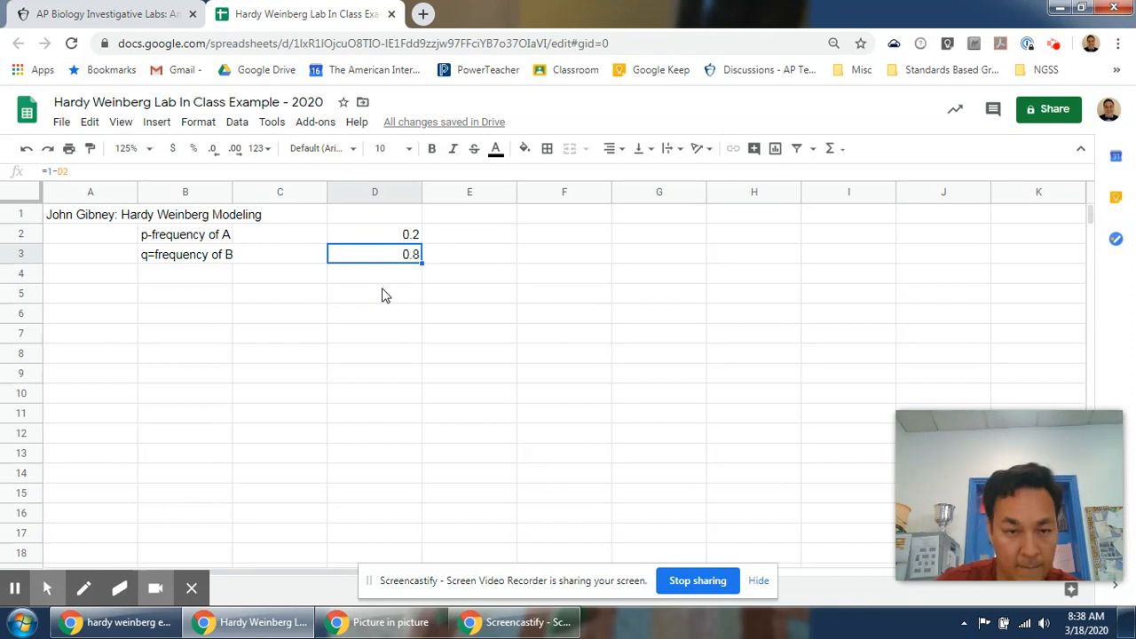
Enter the column labels "gametes" in E4 and "zygote" in G4.
key(Right)
key(Down)
text(gametes)
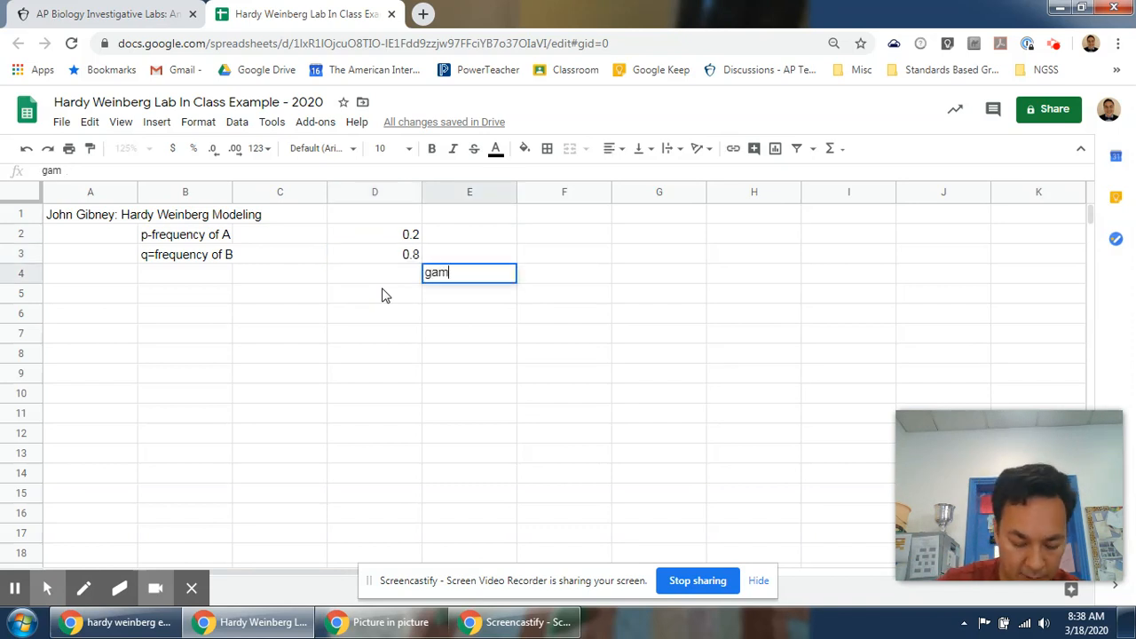
key(Return)
key(Up)
key(Right)
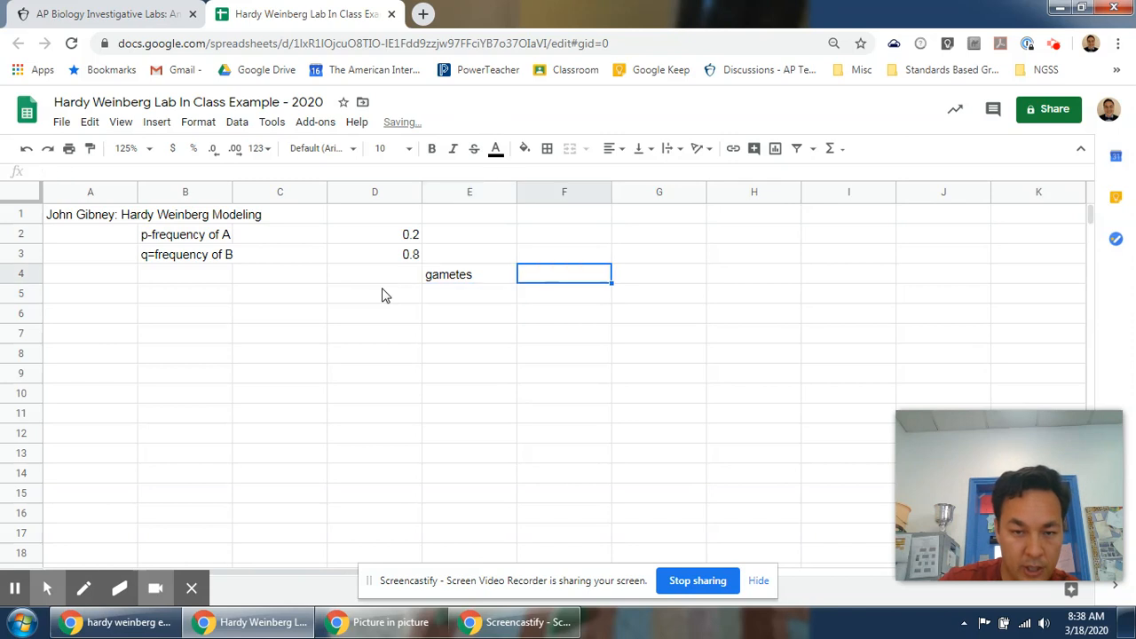
key(Right)
text(zygote)
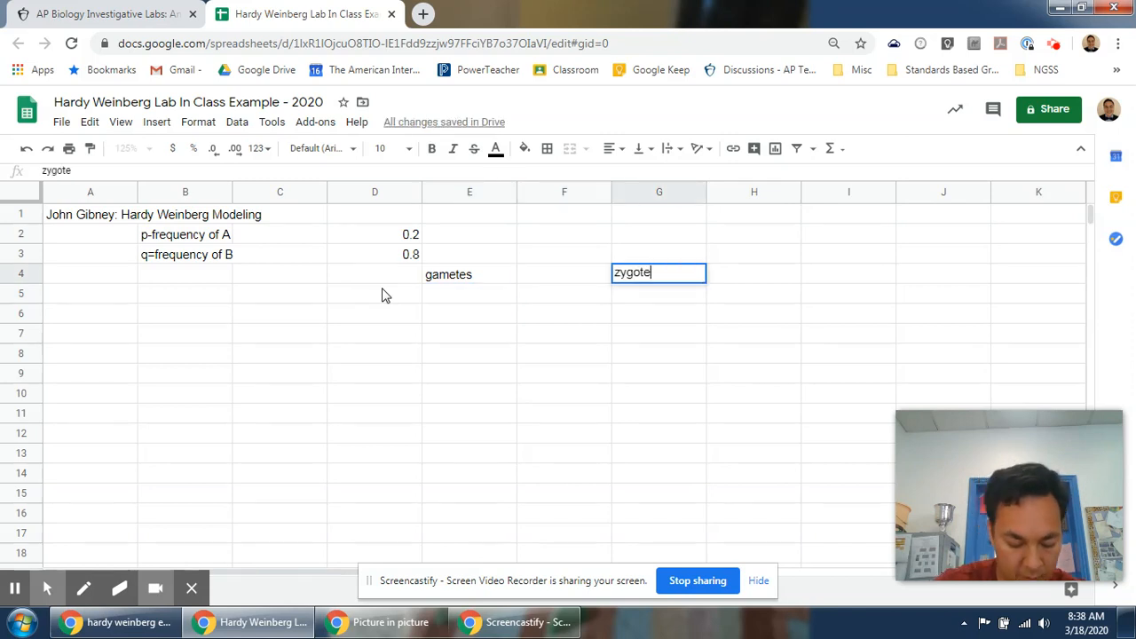
key(Return)
Enter the heading "Number of each genotype" in G3, capitalizing its first letter.
key(Up)
key(Left)
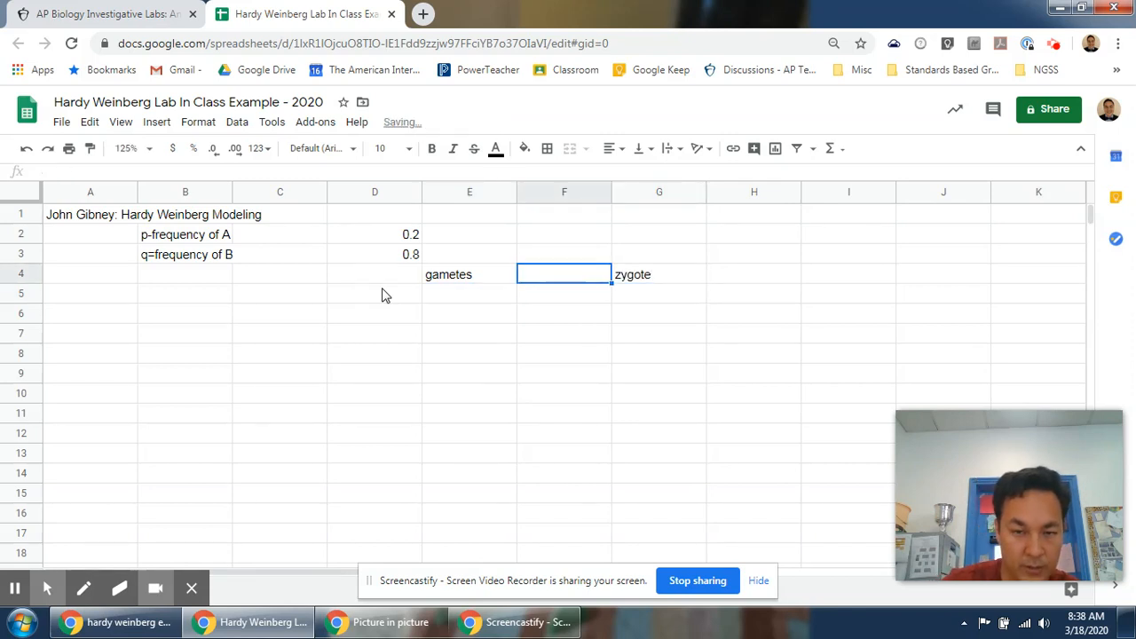
key(Right)
key(Up)
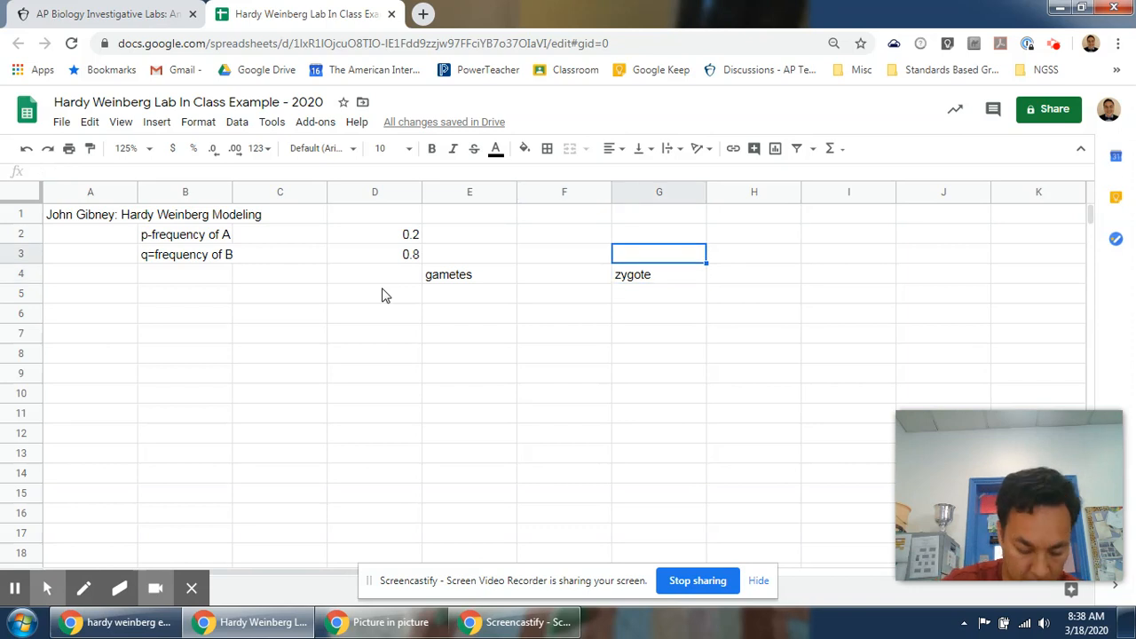
text(number of )
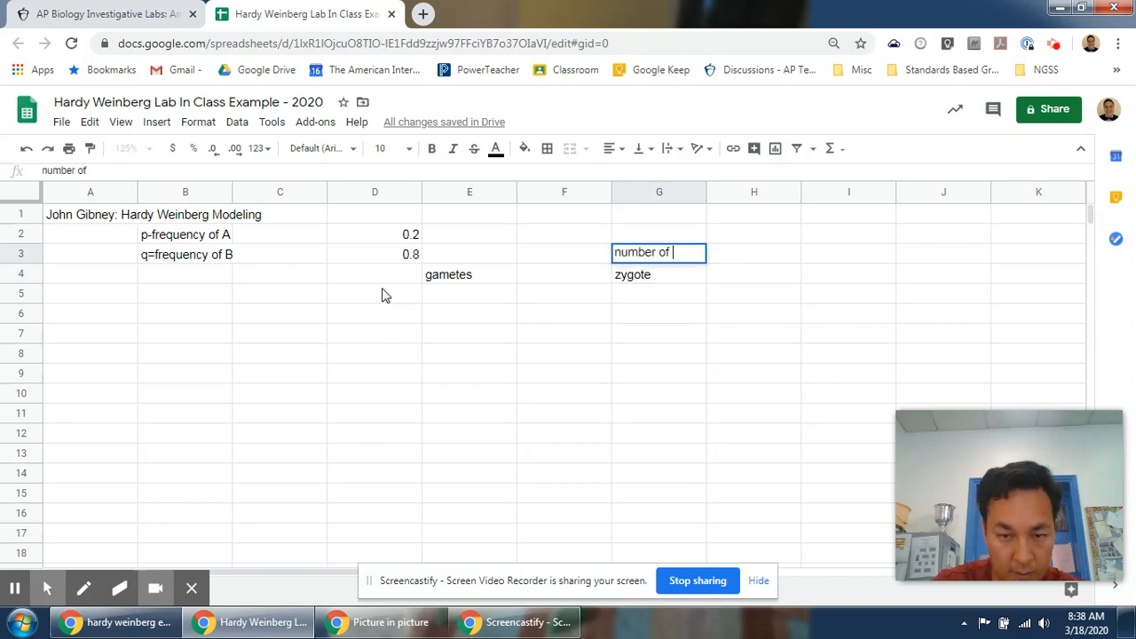
text(each genotype)
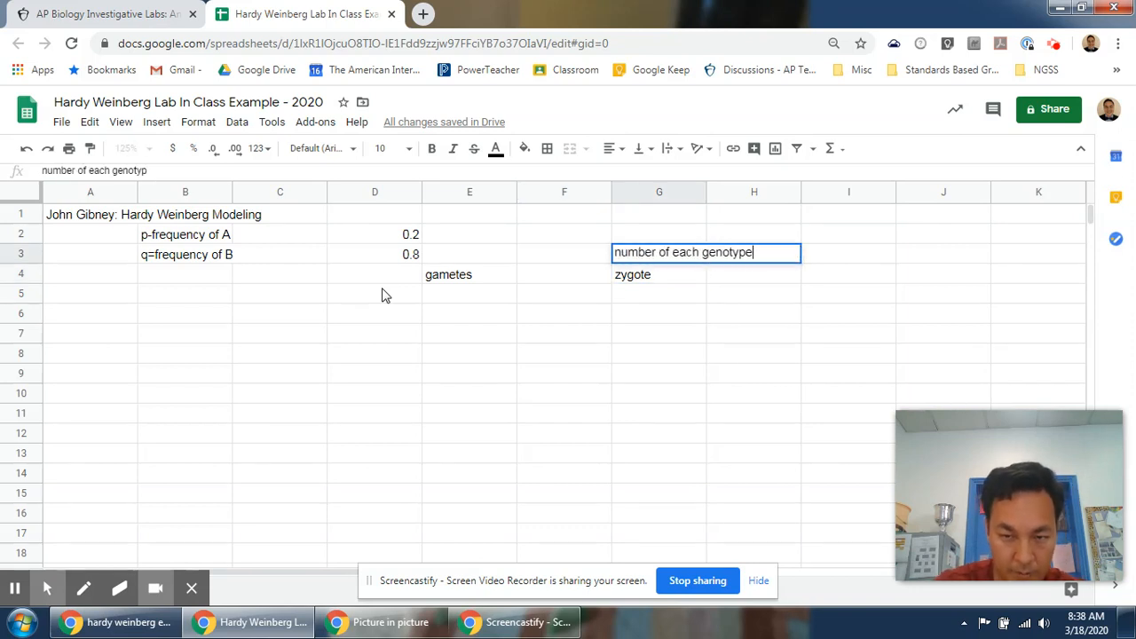
key(Delete)
text(N)
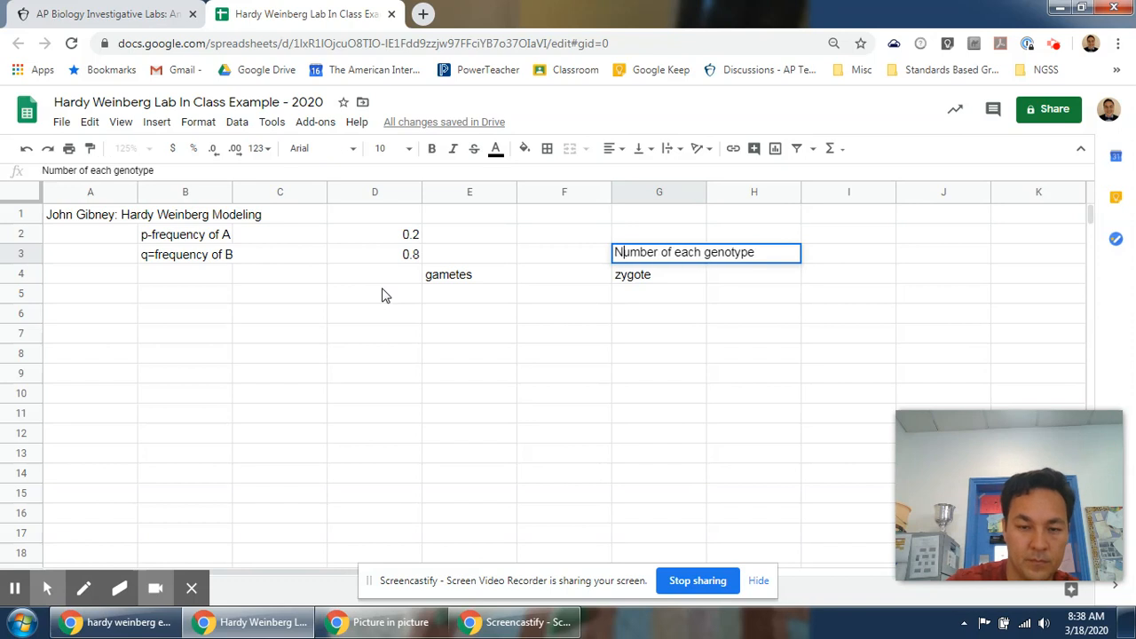
key(Return)
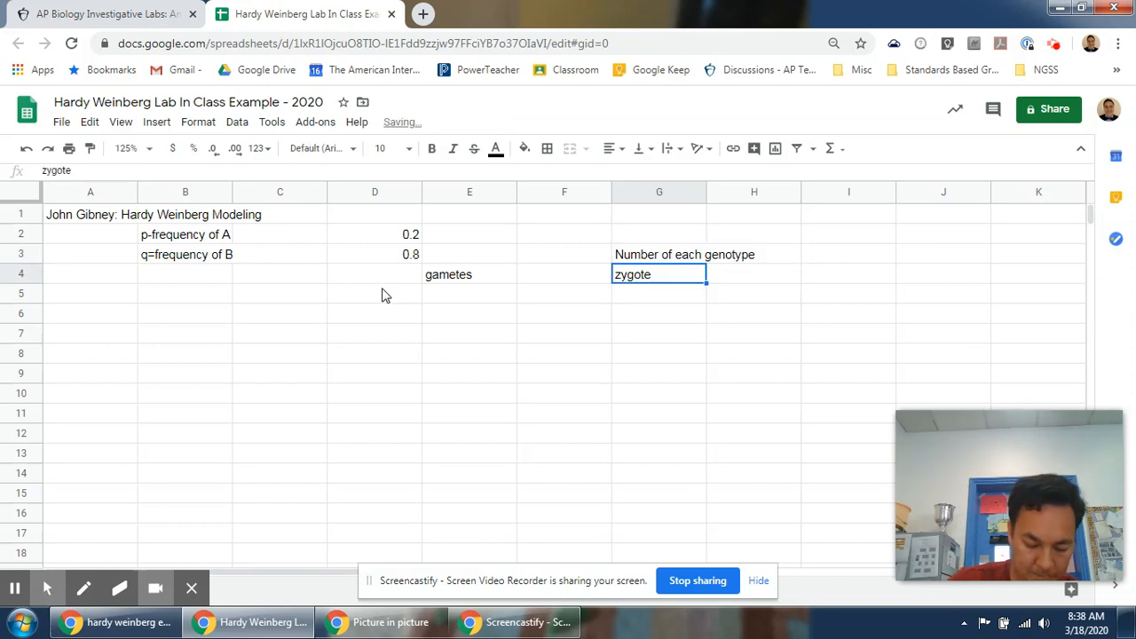
Enter the genotype labels "AA", "AB" and "BB" across H4 to J4.
key(Tab)
text(AA)
key(Tab)
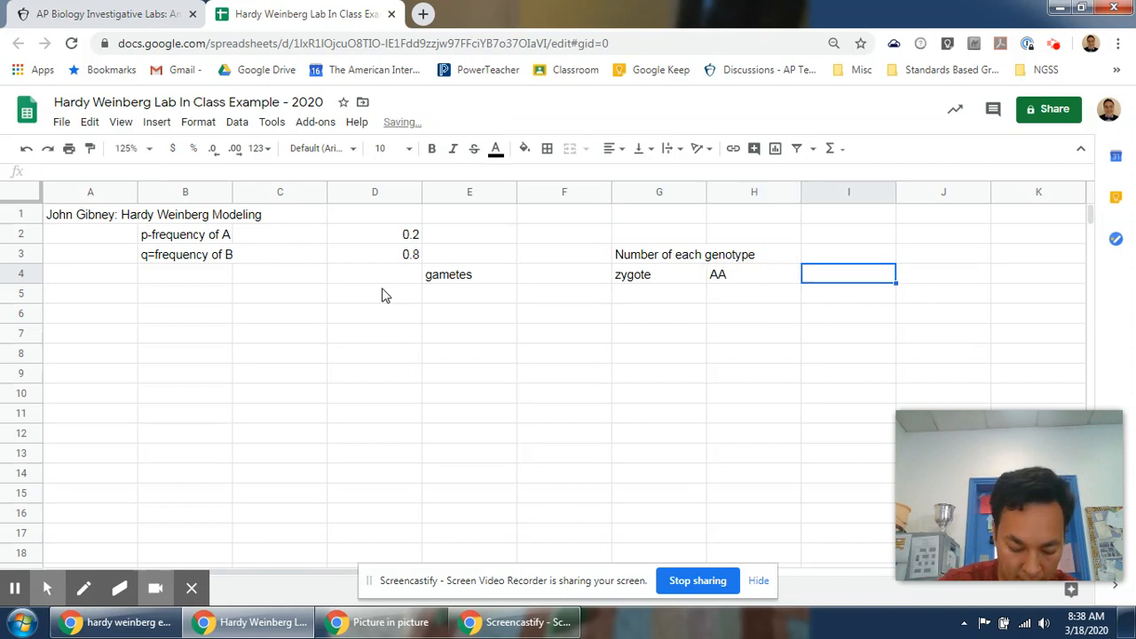
text(AB)
key(Tab)
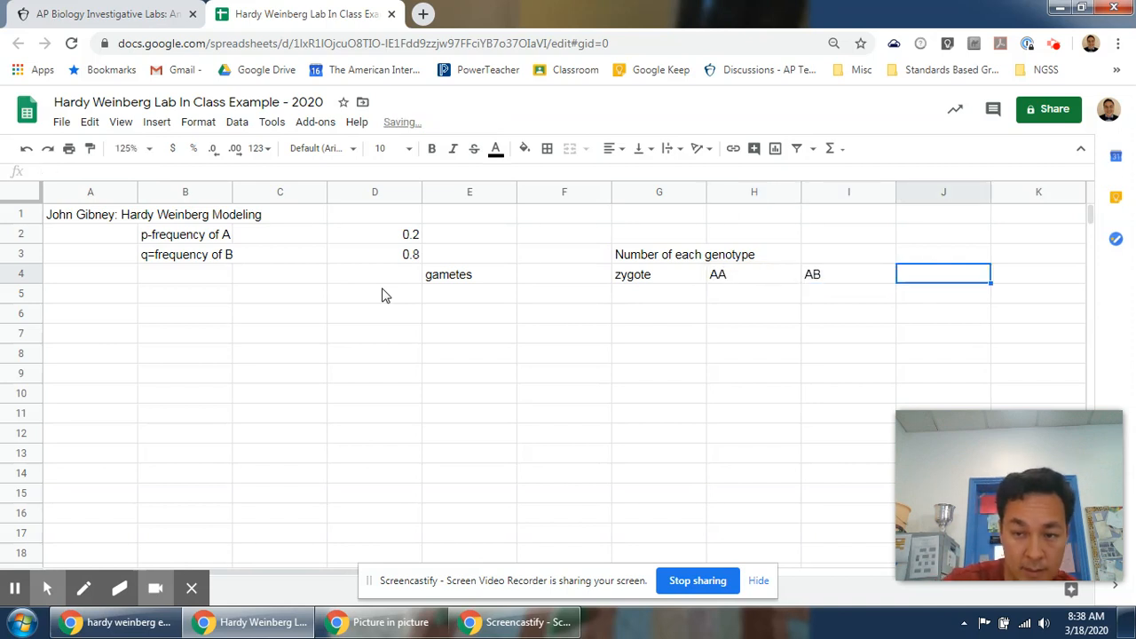
text(BB)
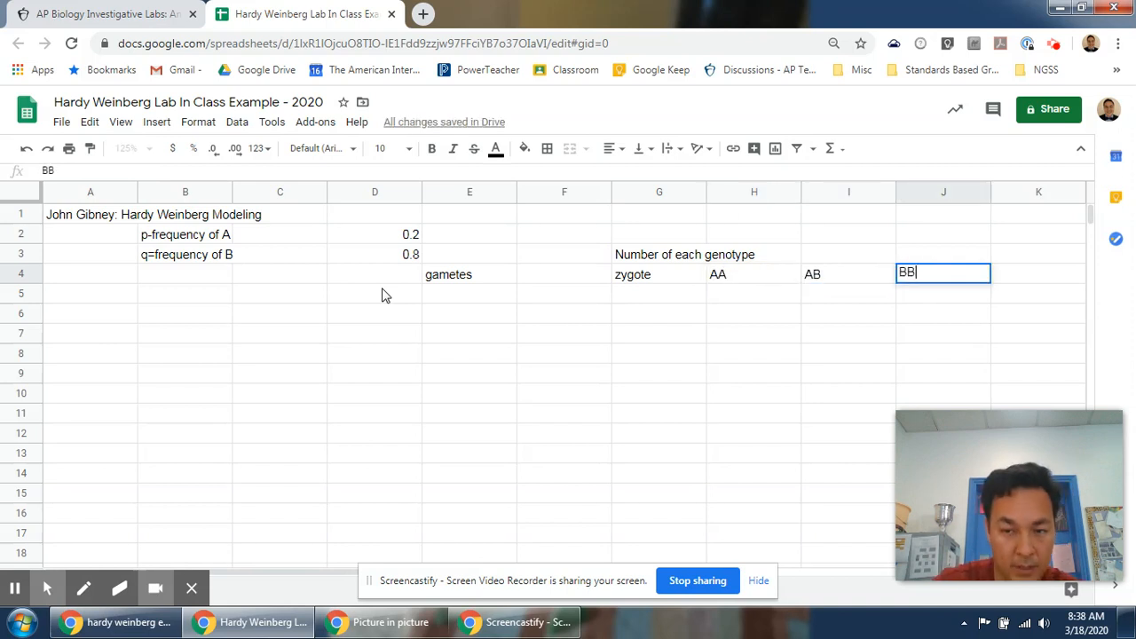
key(Return)
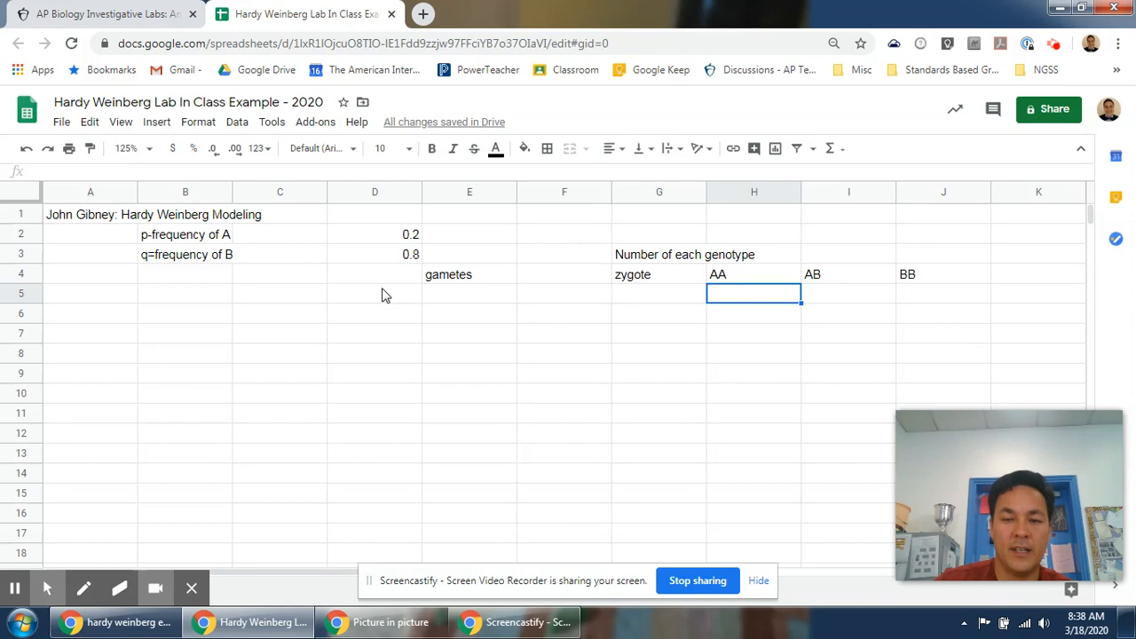
Enter the formula =IF(RAND()<=D$2,"A","B") in E5 to randomly generate a gamete.
key(Up)
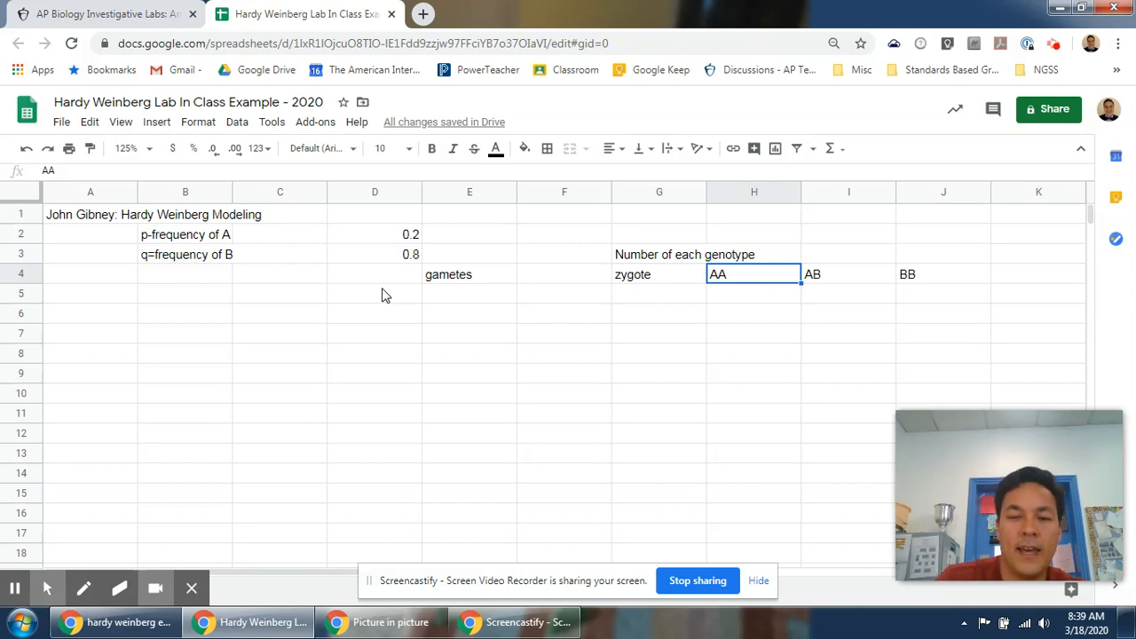
key(Right)
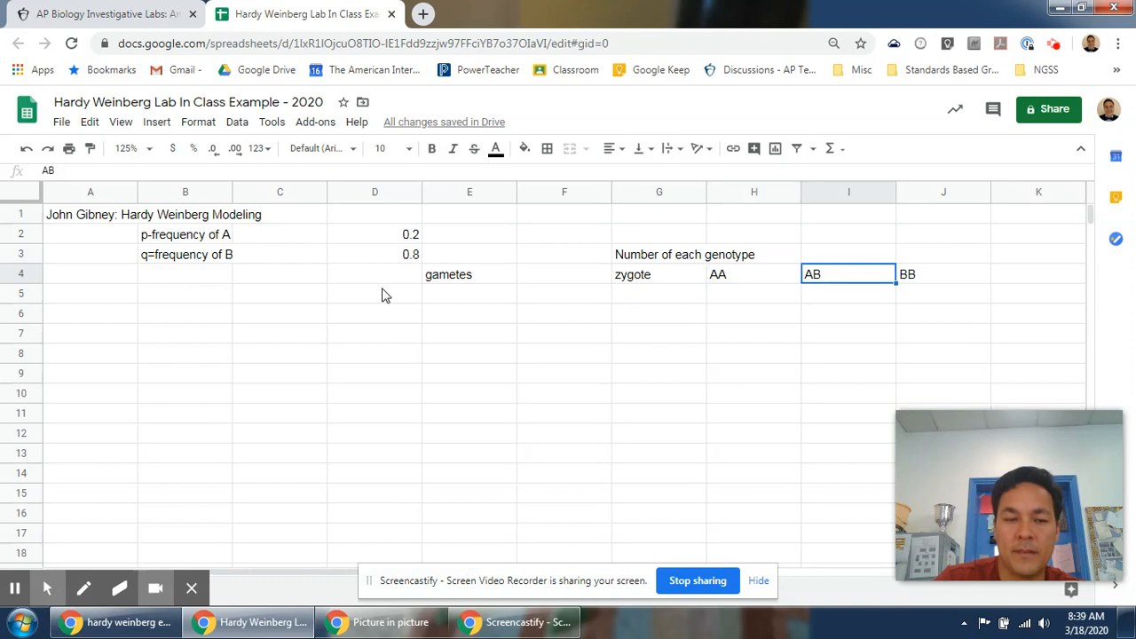
key(Right)
key(Left)
key(Down)
key(Left)
key(Left)
key(Left)
key(Left)
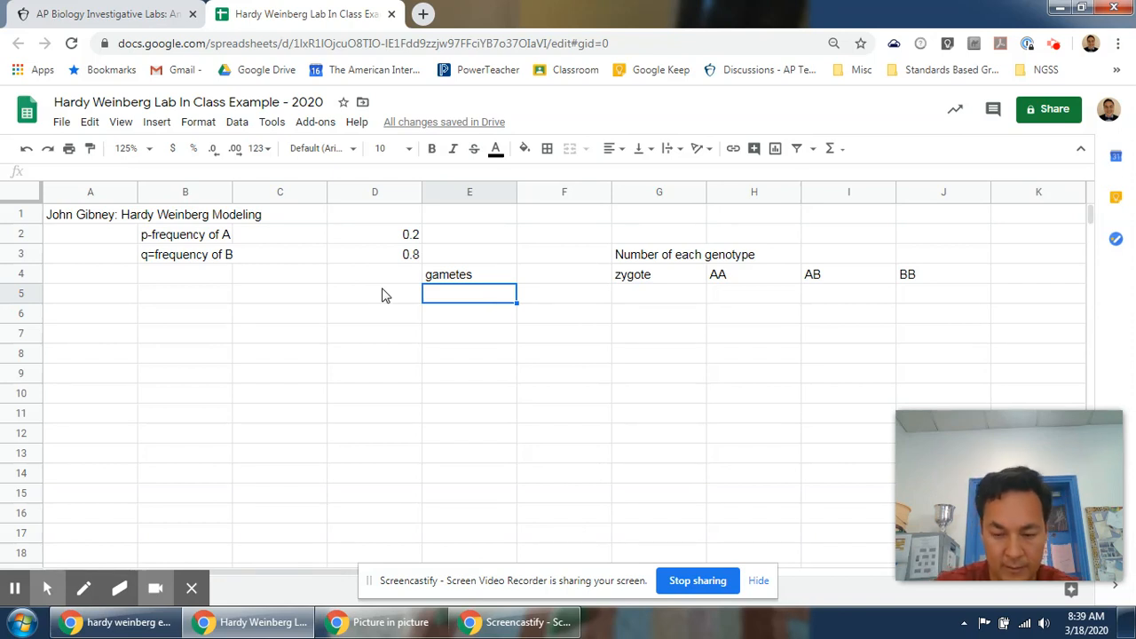
text(=IF(RAND)
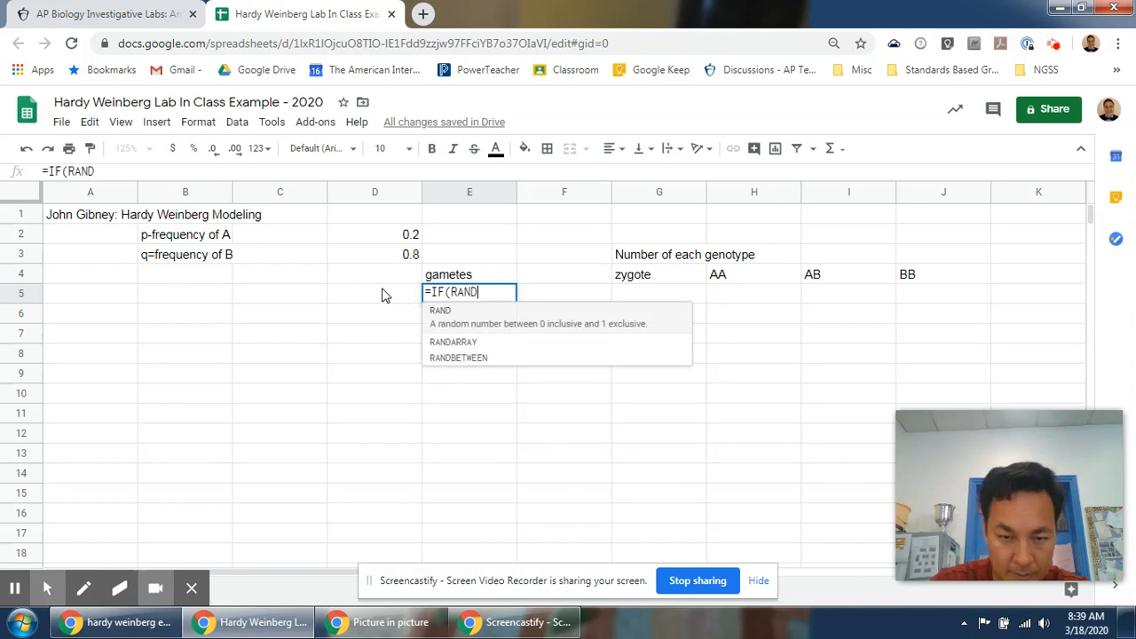
text(()
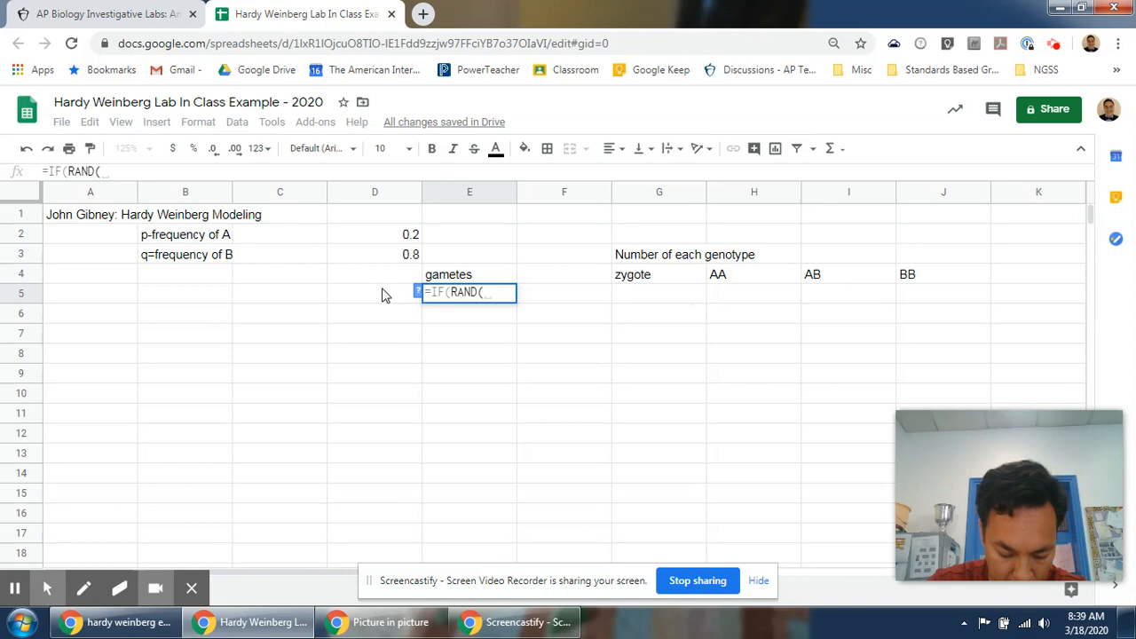
text()<)
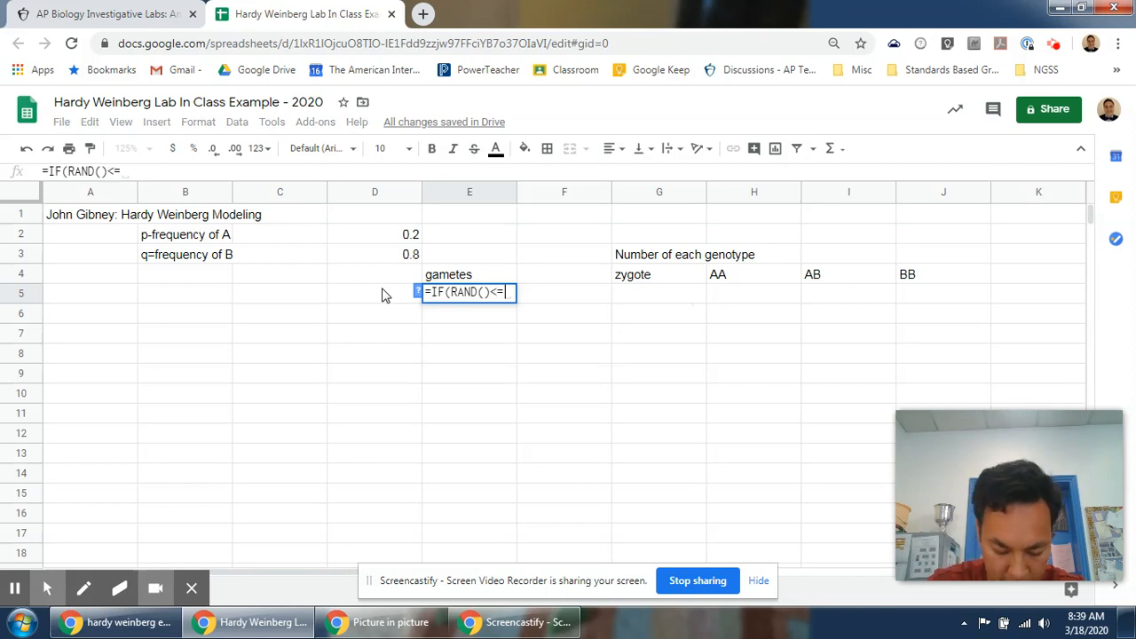
text(=D)
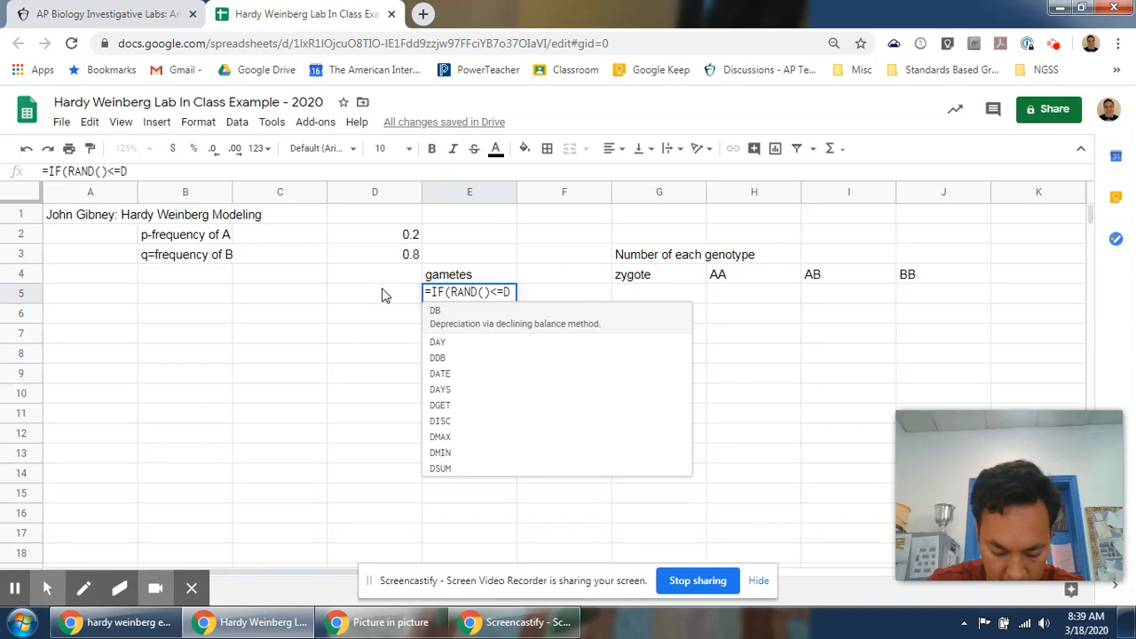
text($2)
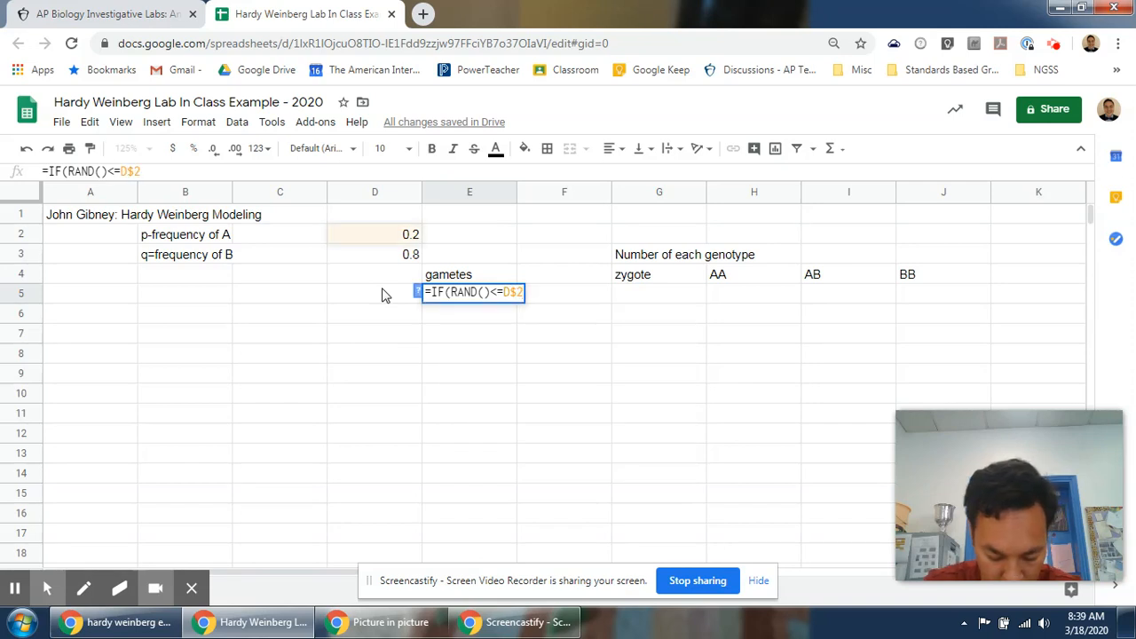
text(,"A",)
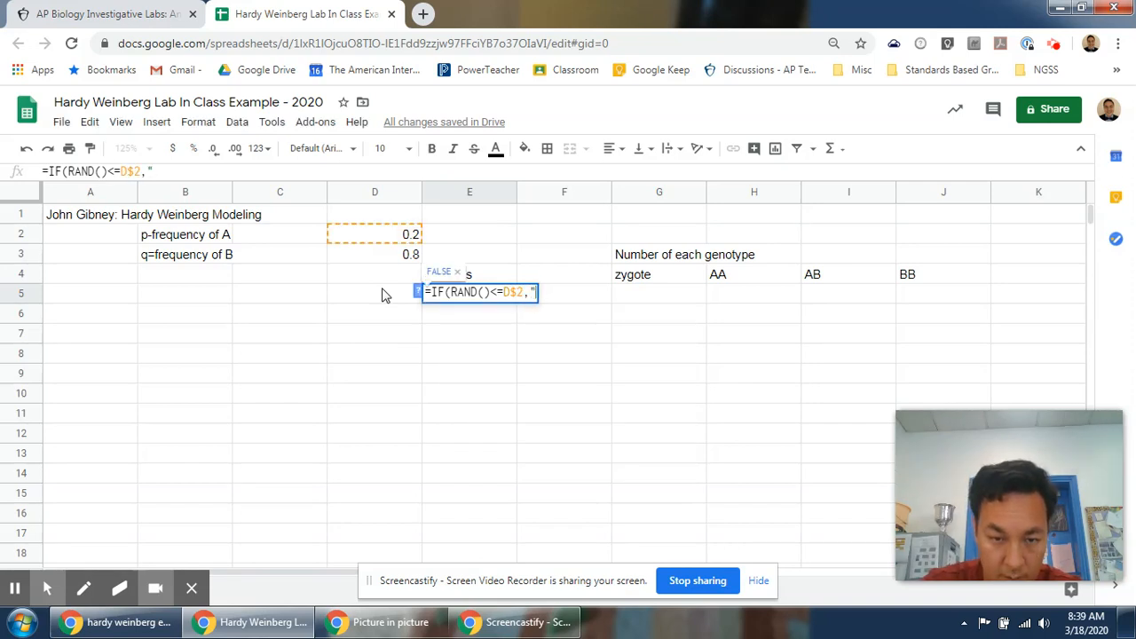
text("B")
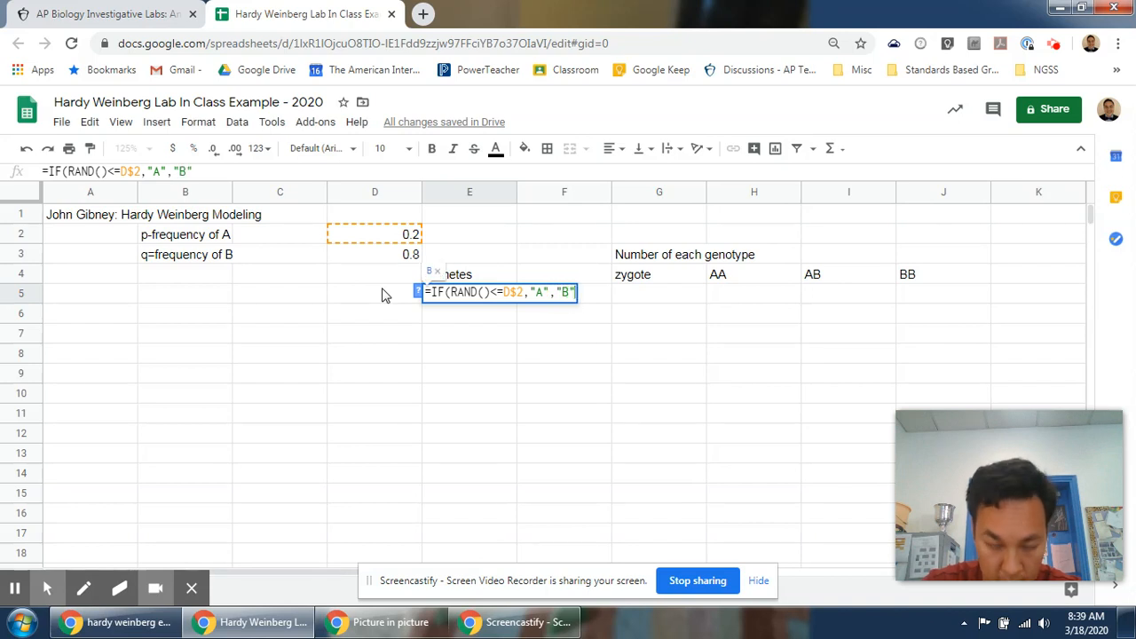
text())
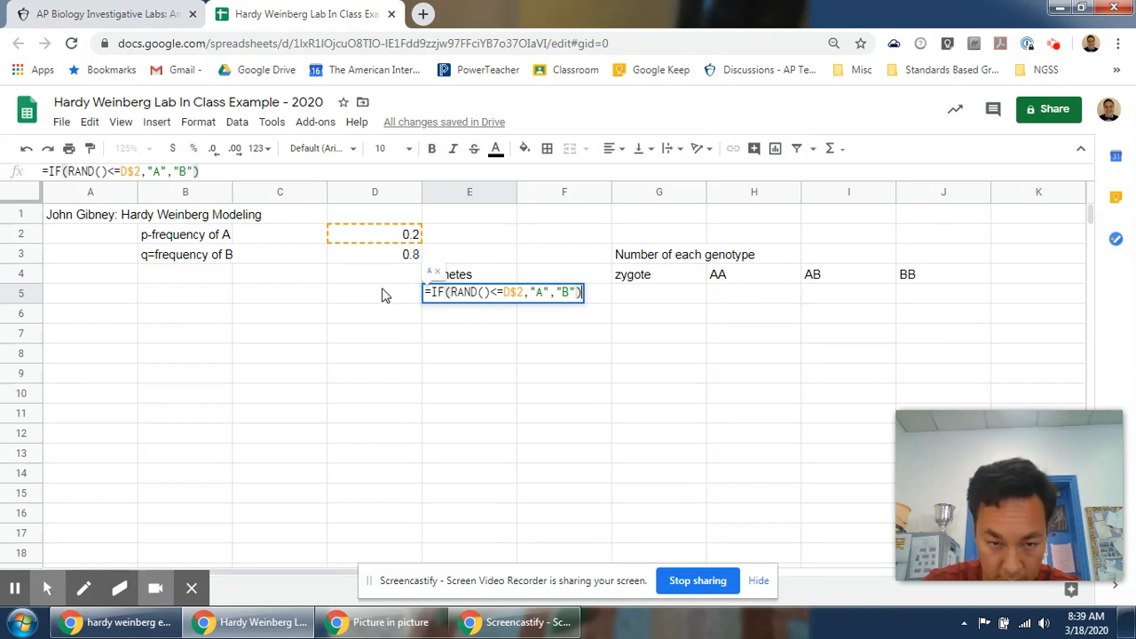
key(Return)
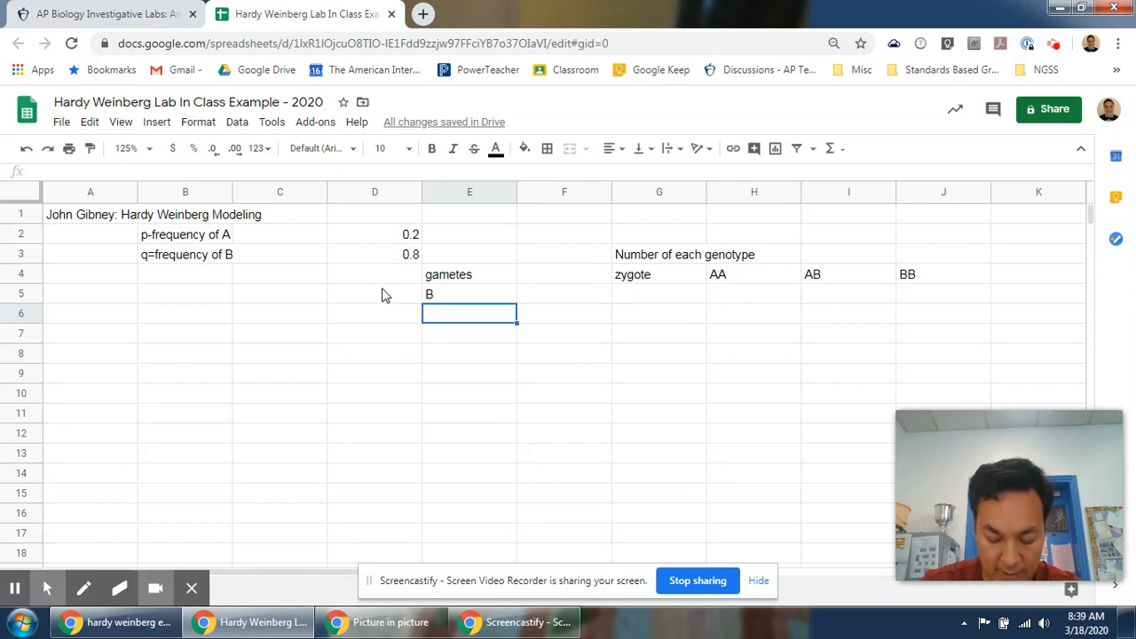
Reselect the gamete cell E5 to inspect its formula.
key(Up)
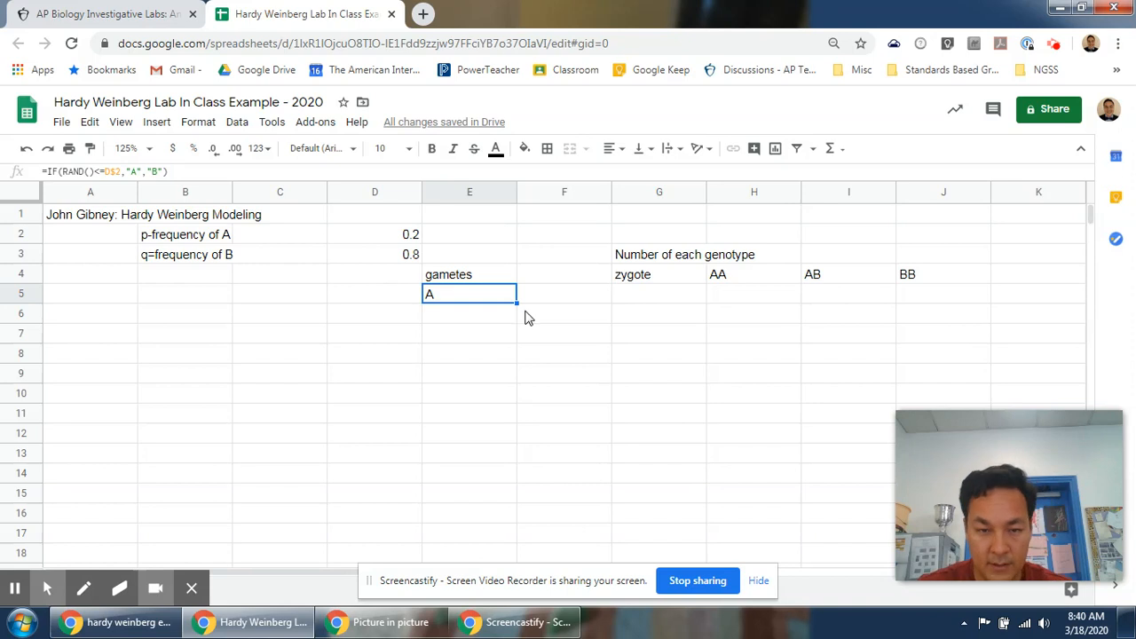
click(549, 298)
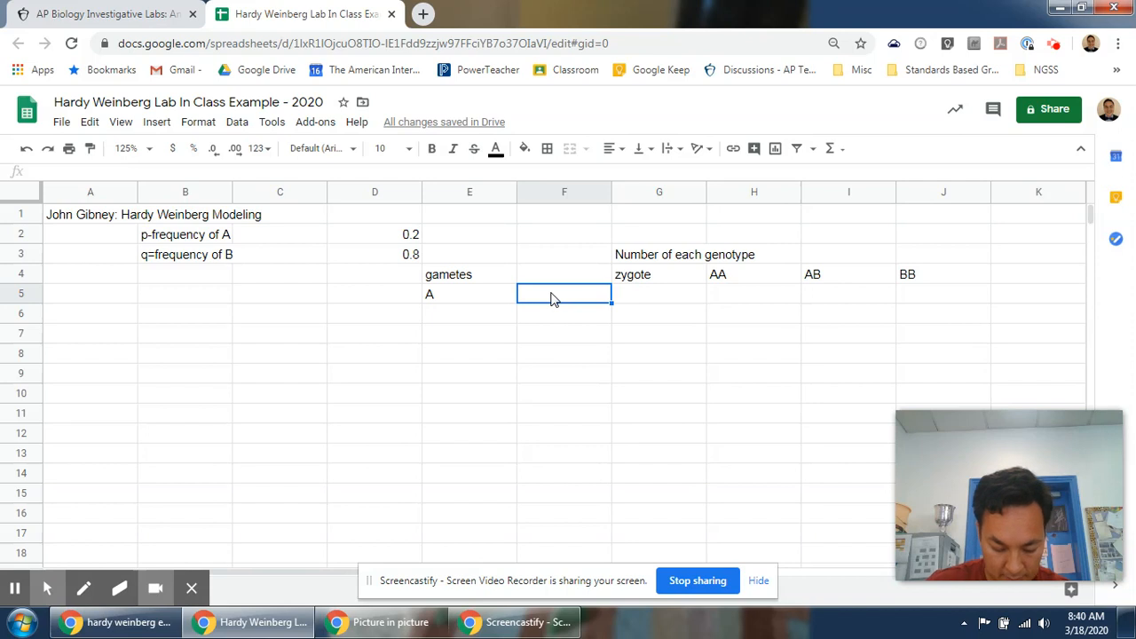
click(476, 295)
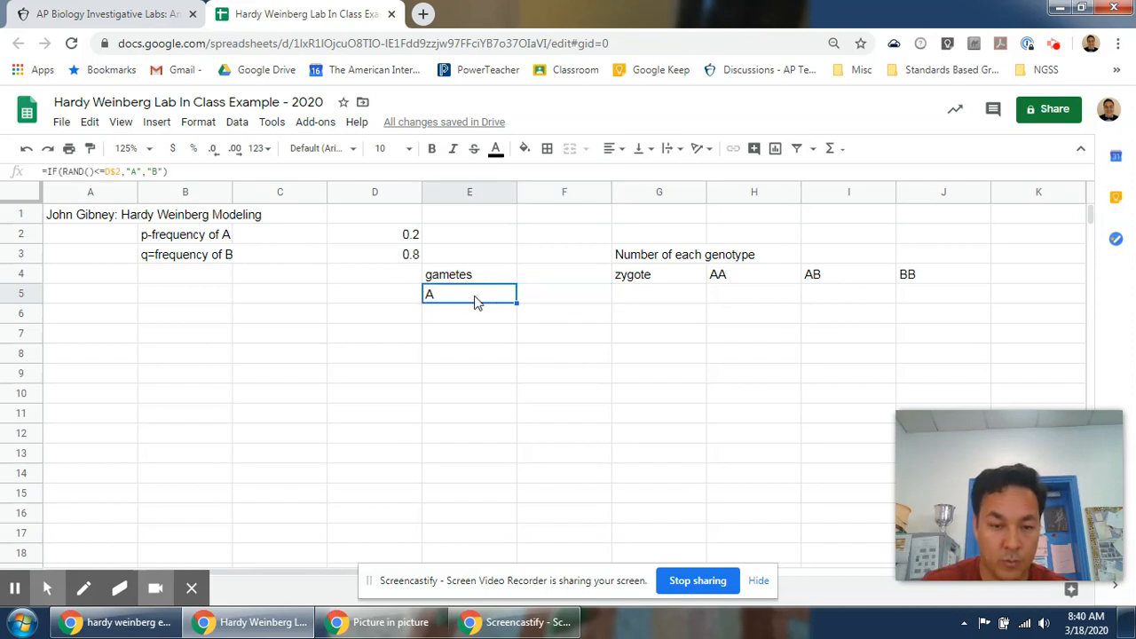
triple_click(217, 172)
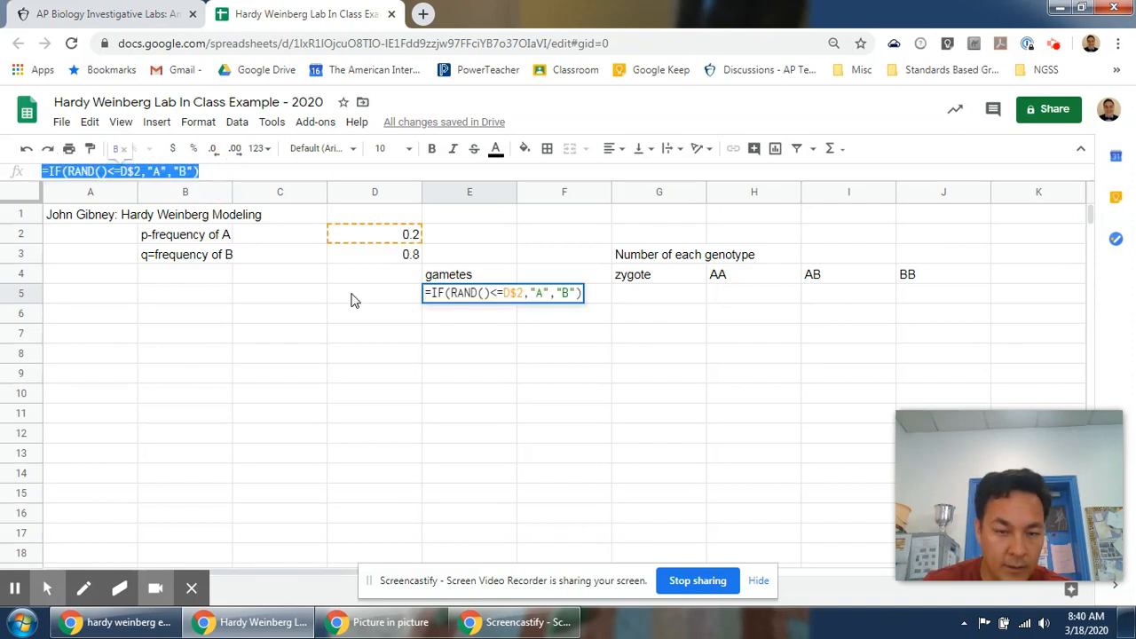
key(ctrl+c)
key(Tab)
key(ctrl+v)
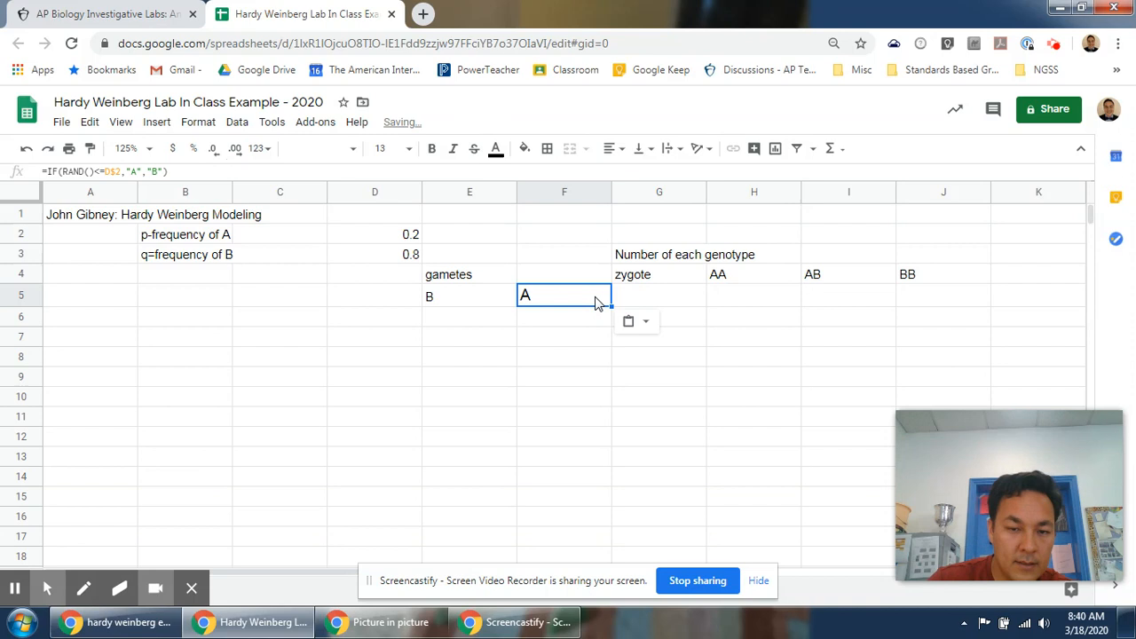
key(ctrl+z)
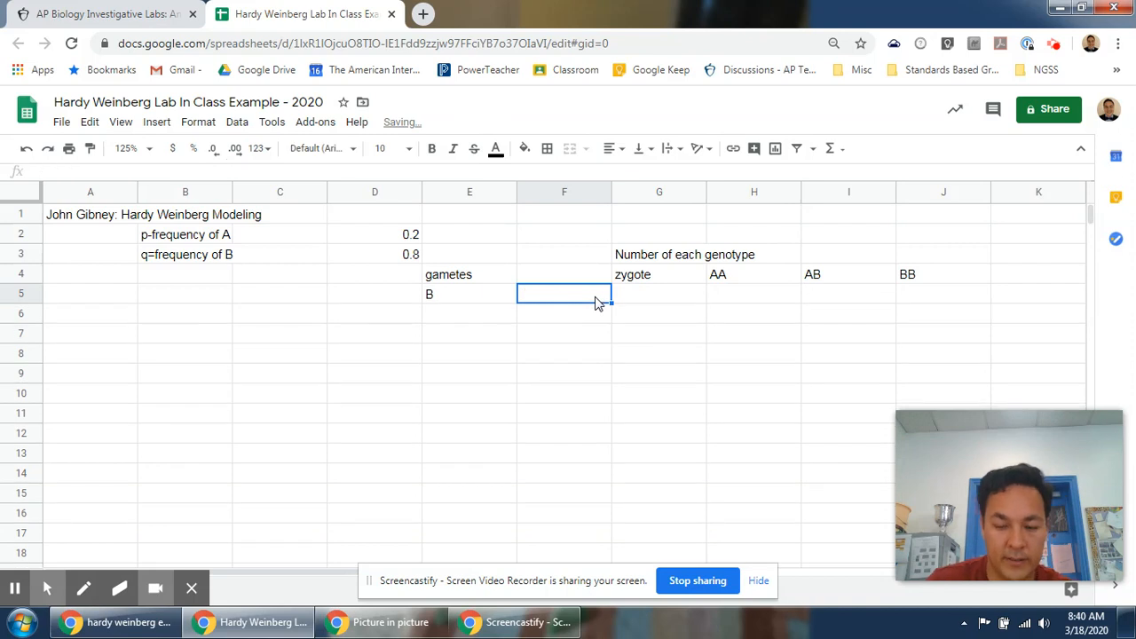
Enter the formula =IF(RAND()<=D$2,"A","B") in F5 to generate the second random gamete.
text(=)
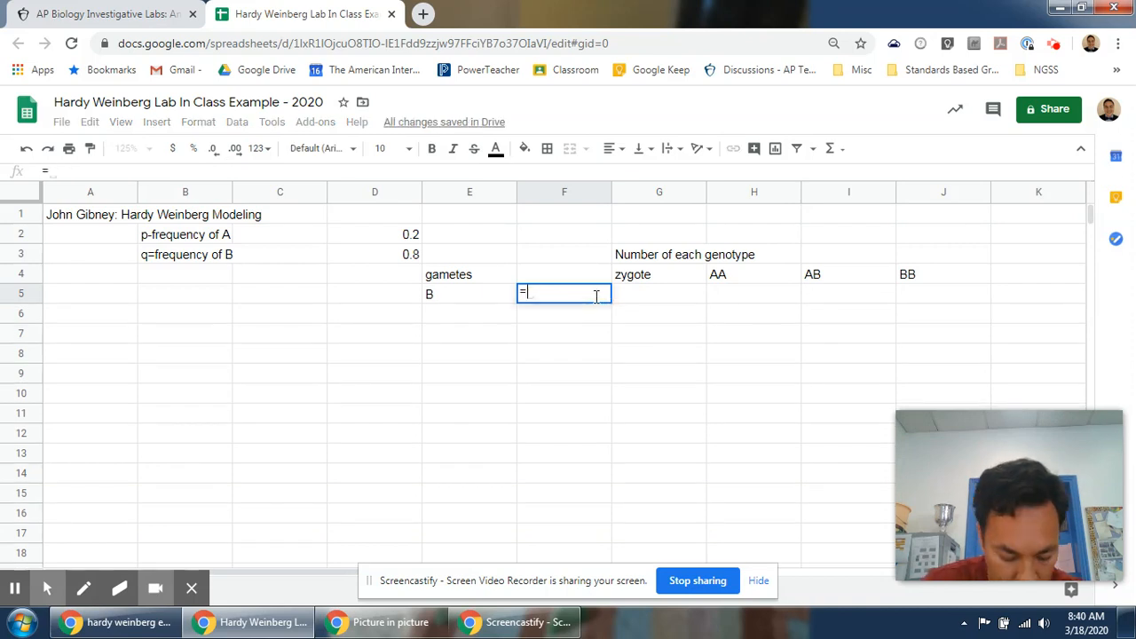
text(IF)
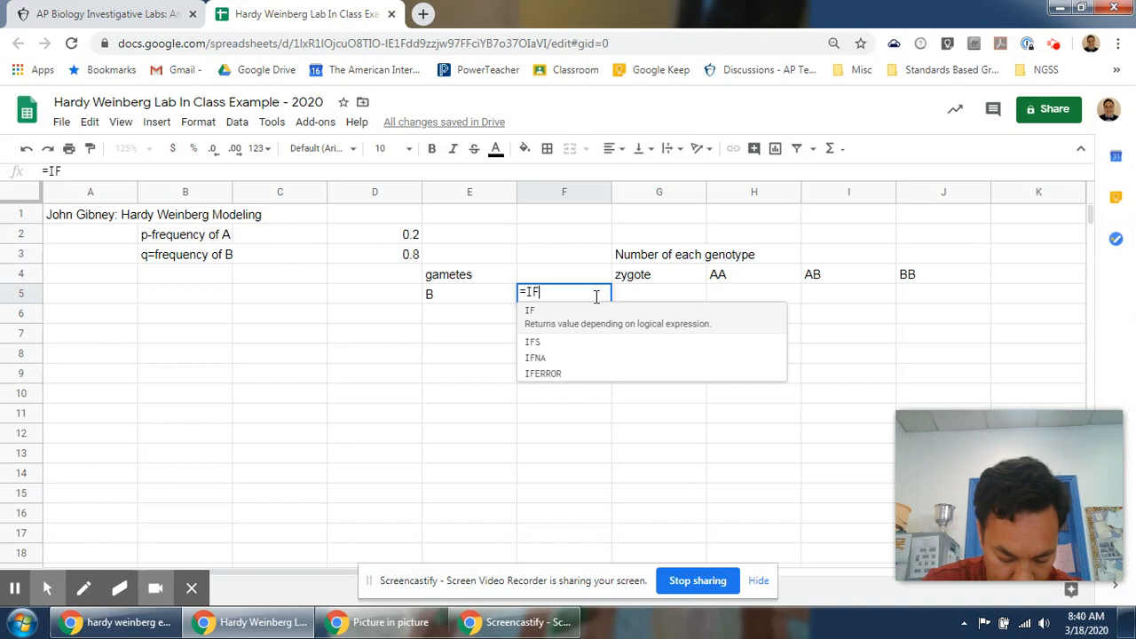
text((RAND)
text(())
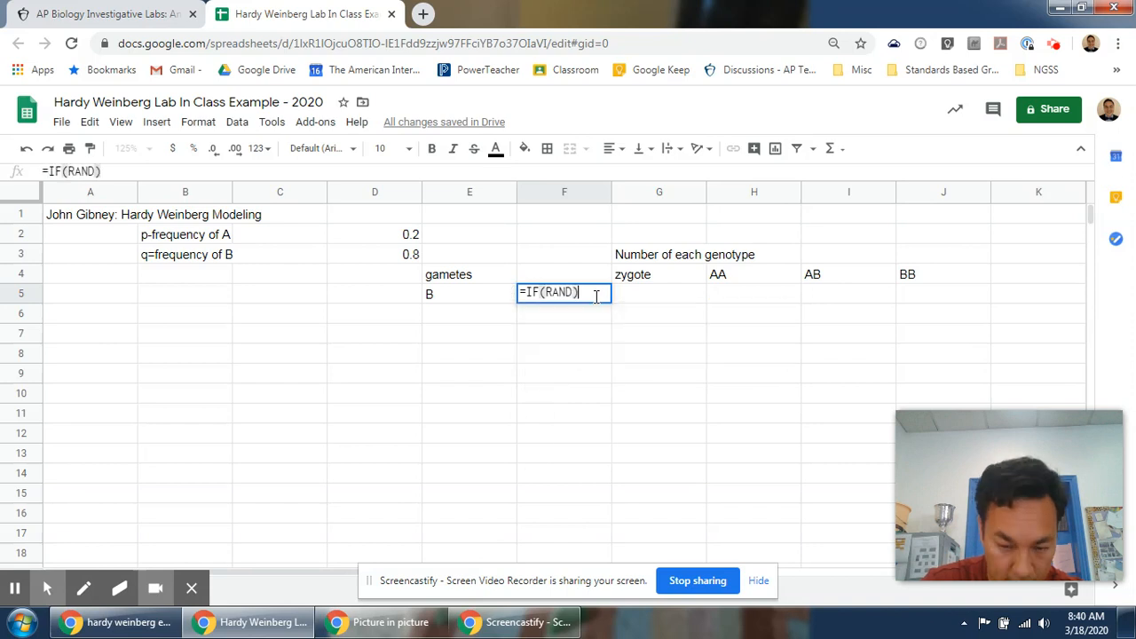
key(BackSpace)
key(BackSpace)
text(()
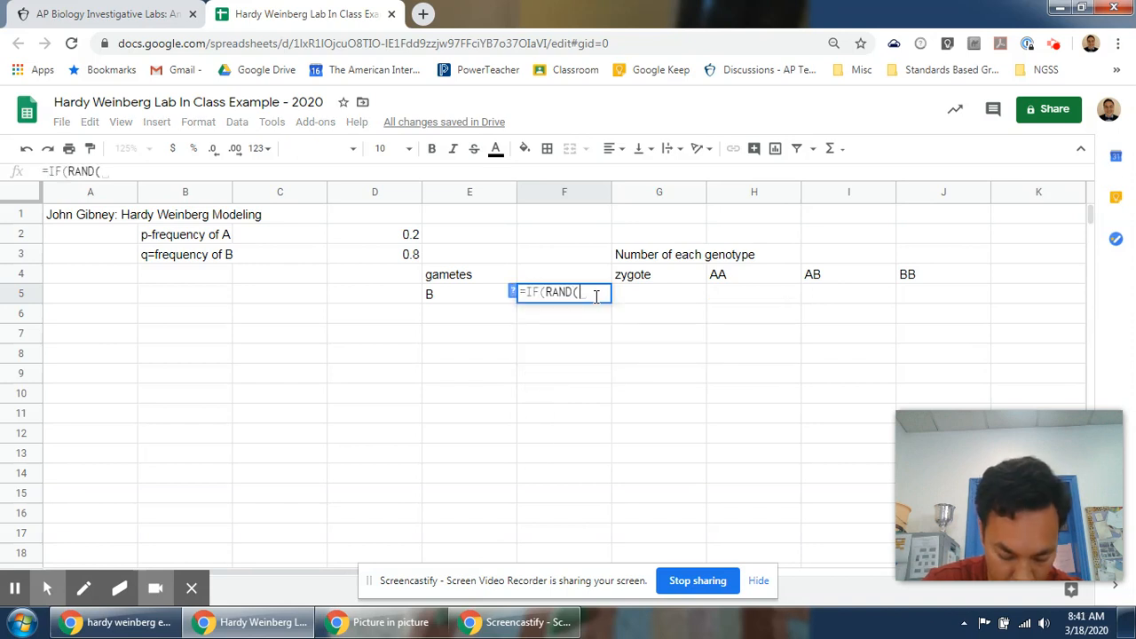
text()<)
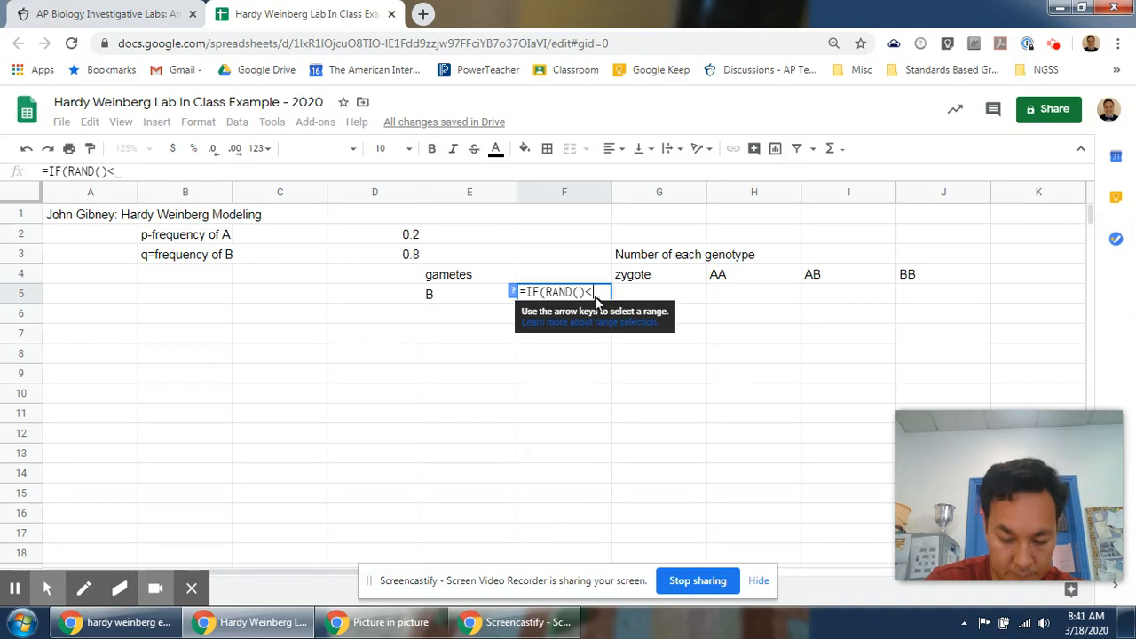
text(=D)
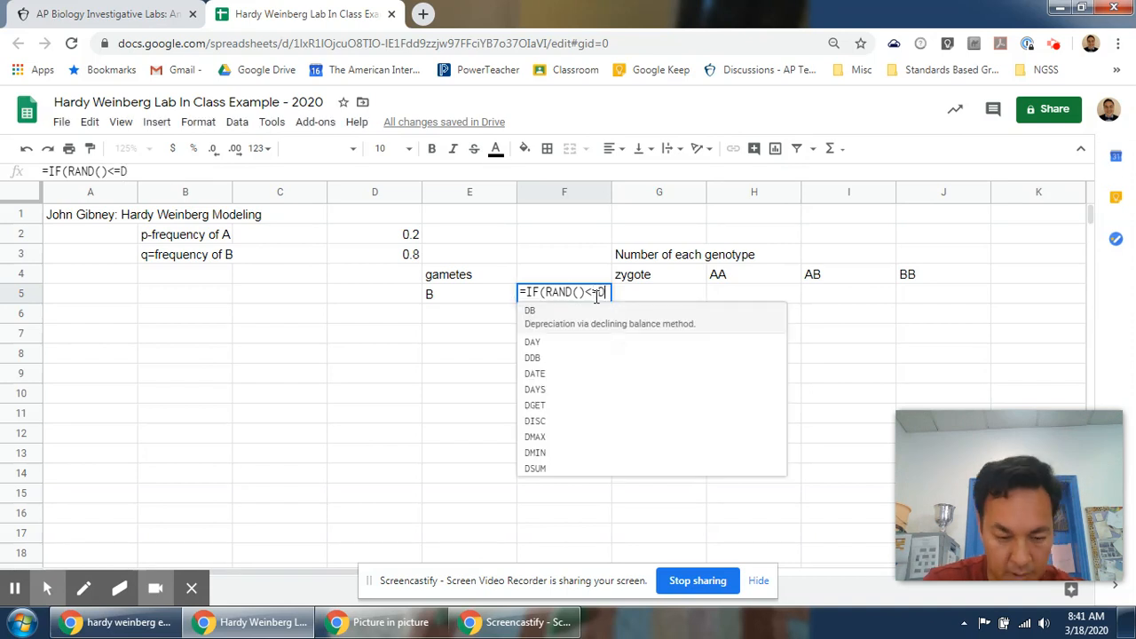
text($2)
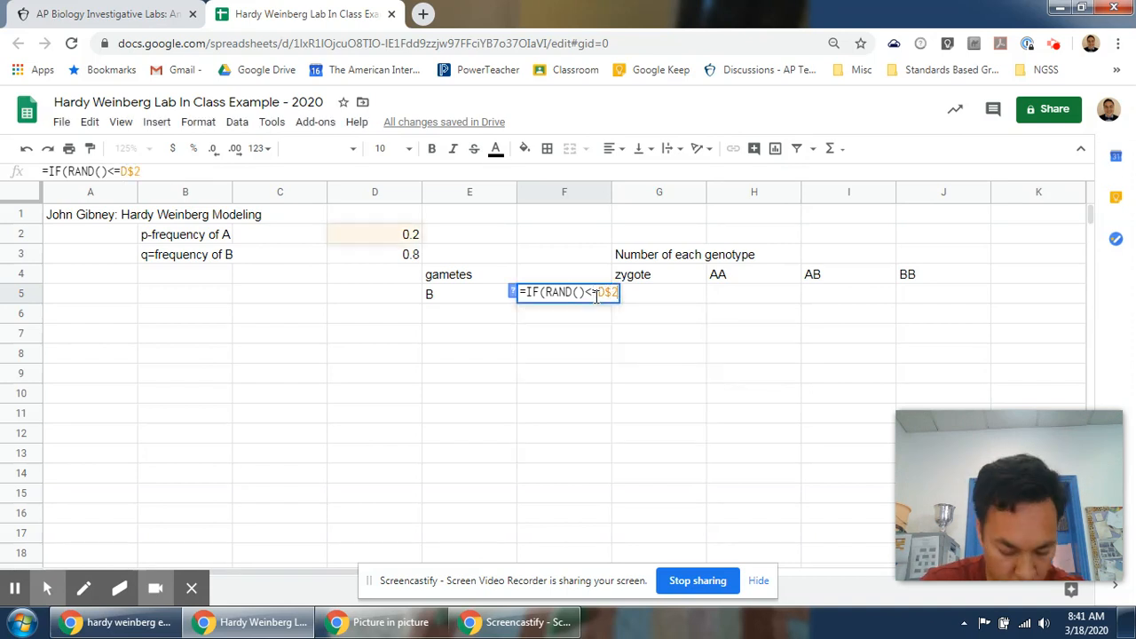
text(,"A)
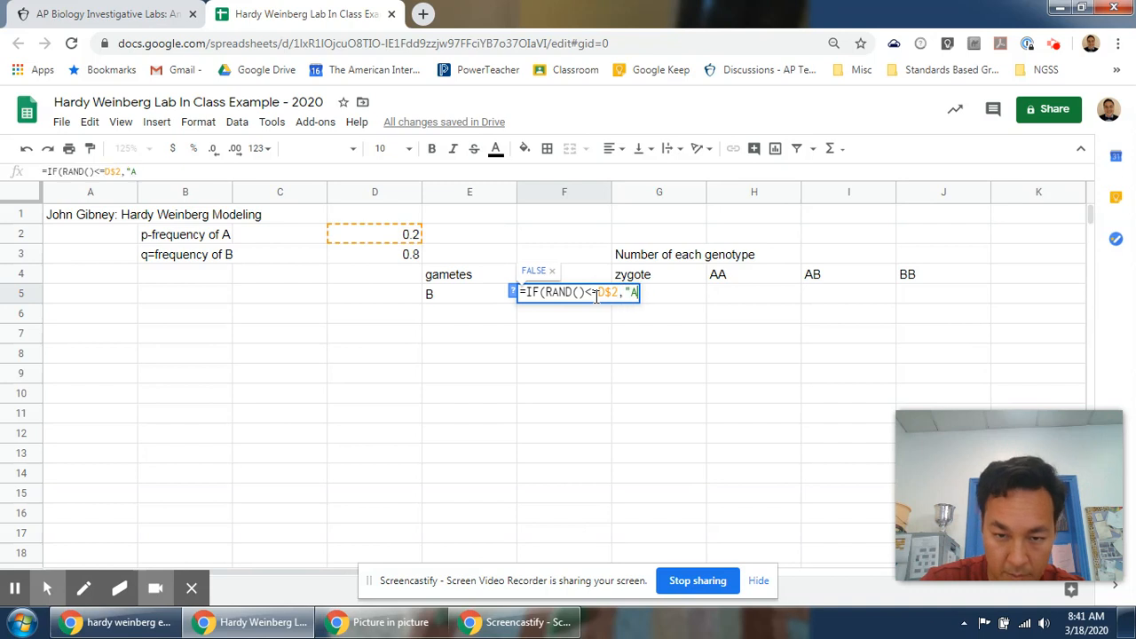
text(",B)
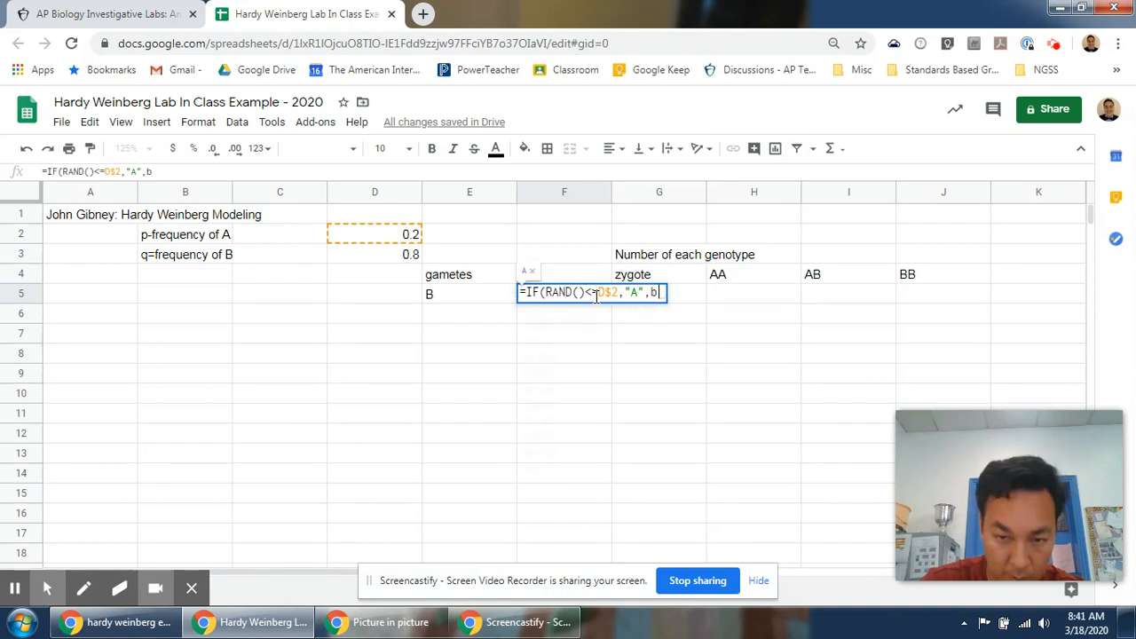
key(BackSpace)
text("B)
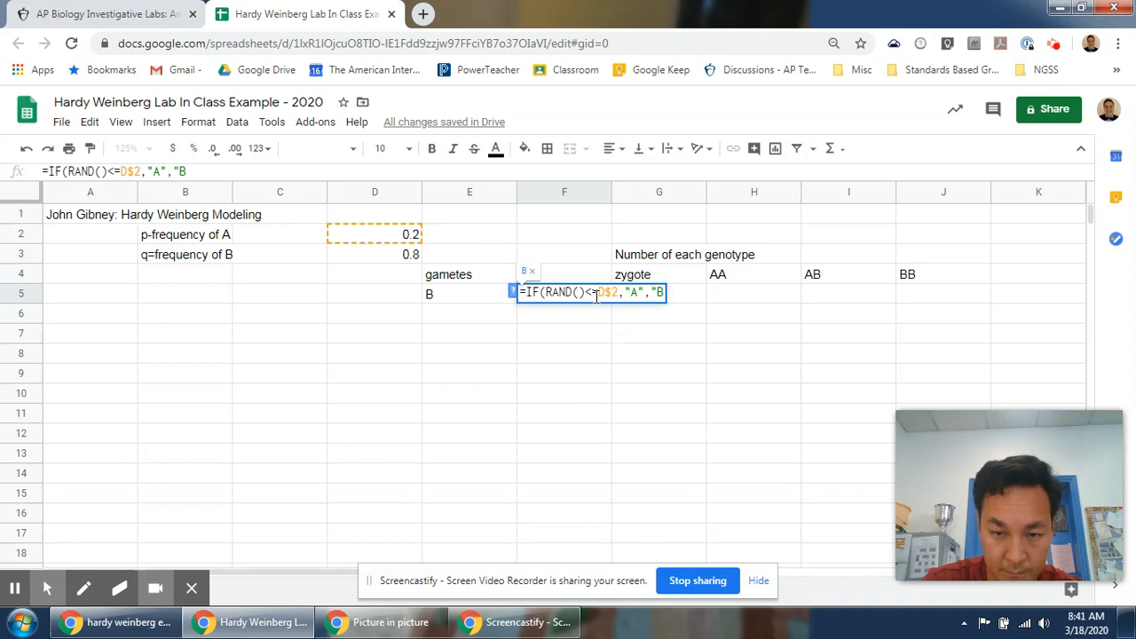
text("))
key(Return)
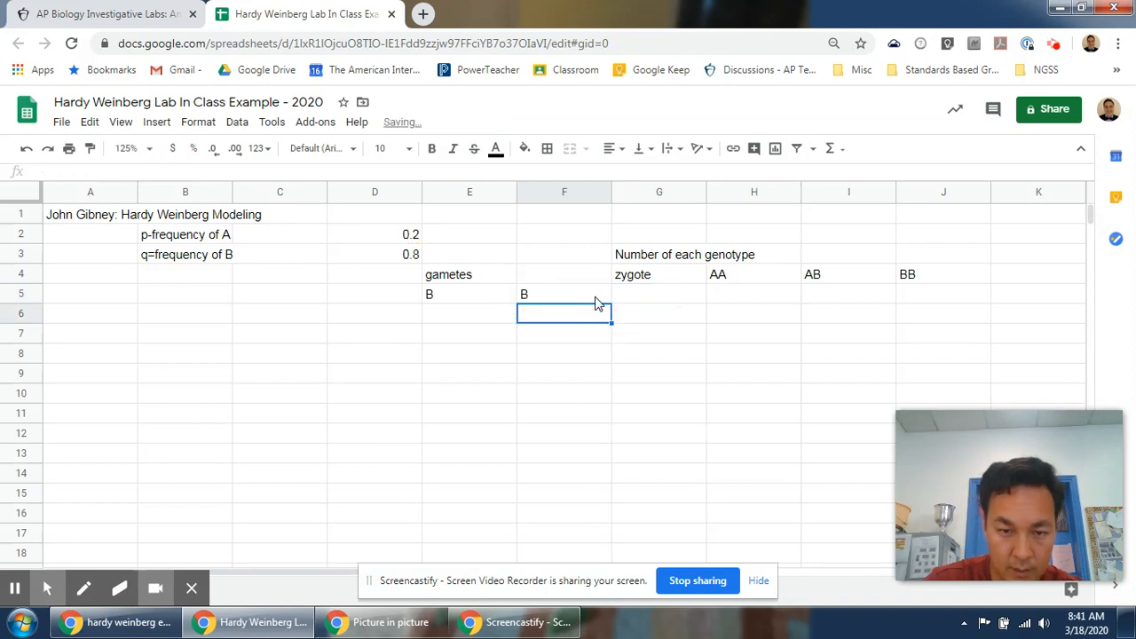
Compare the gamete formulas in F5 and E5 by moving between the two cells.
click(596, 298)
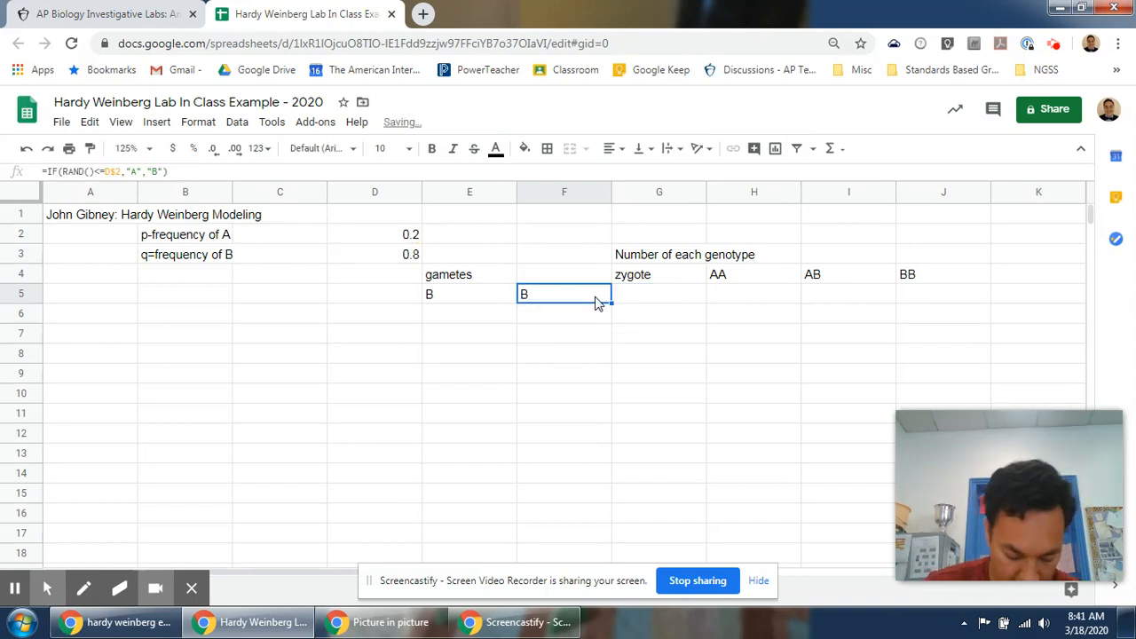
key(Left)
key(Right)
key(Left)
key(Right)
key(Left)
key(Right)
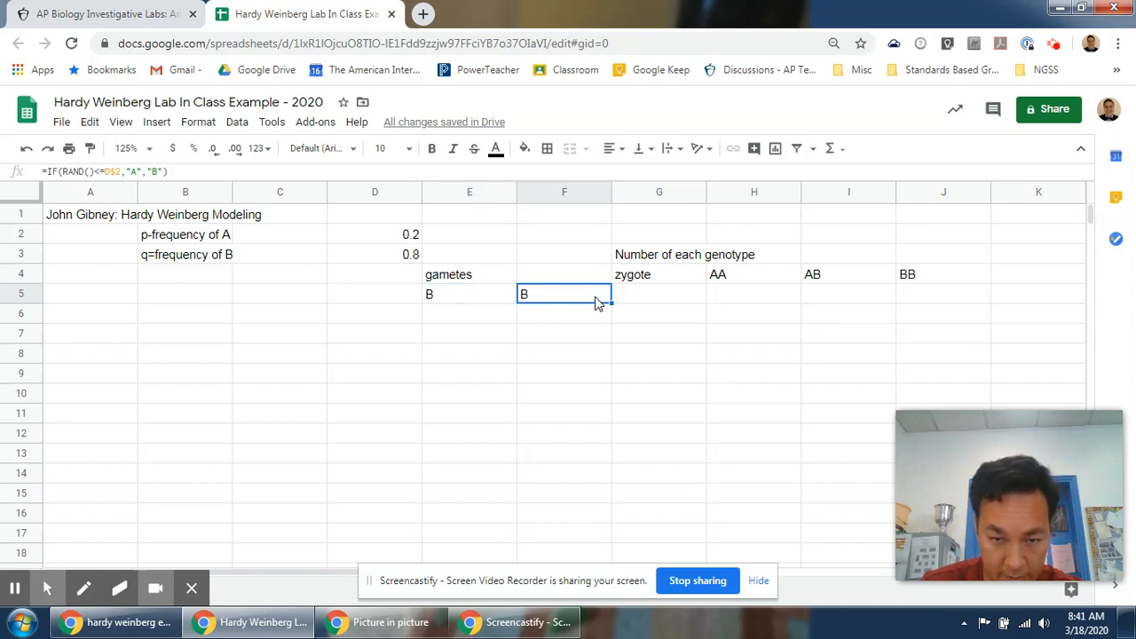
key(Right)
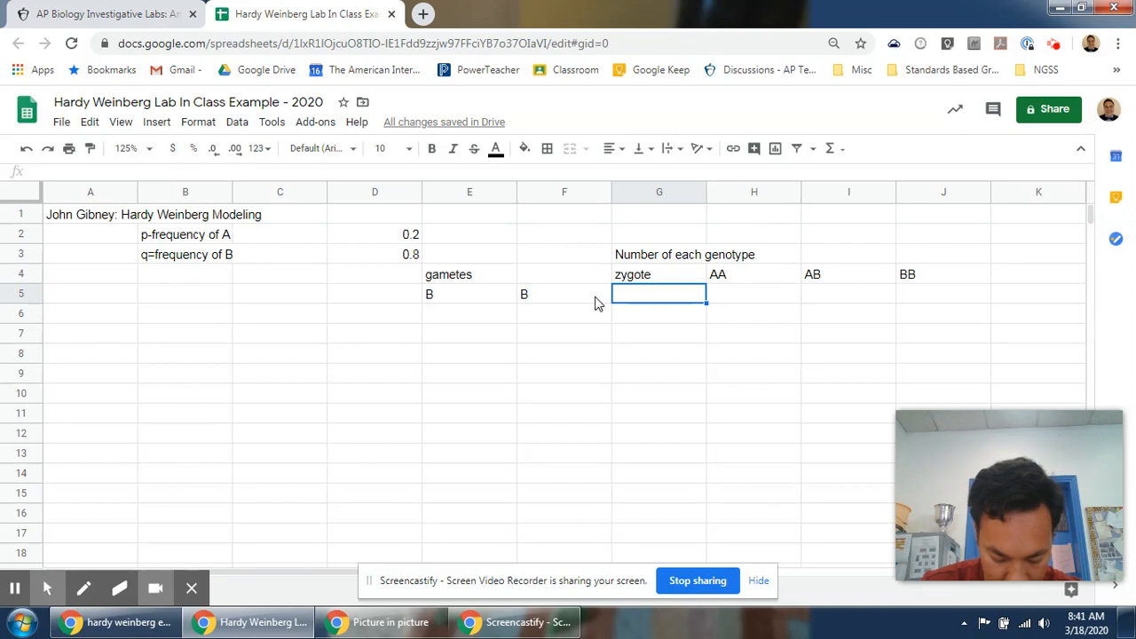
key(Left)
key(Left)
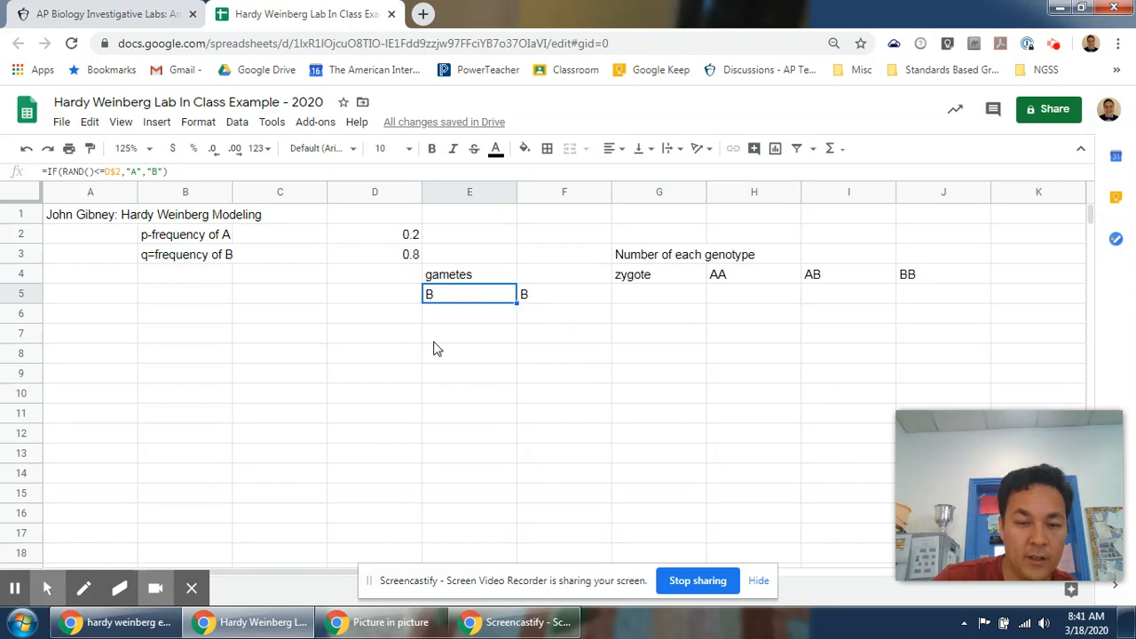
Fill the gamete formulas in E5 and F5 down through row 20.
drag(517, 302, 487, 520)
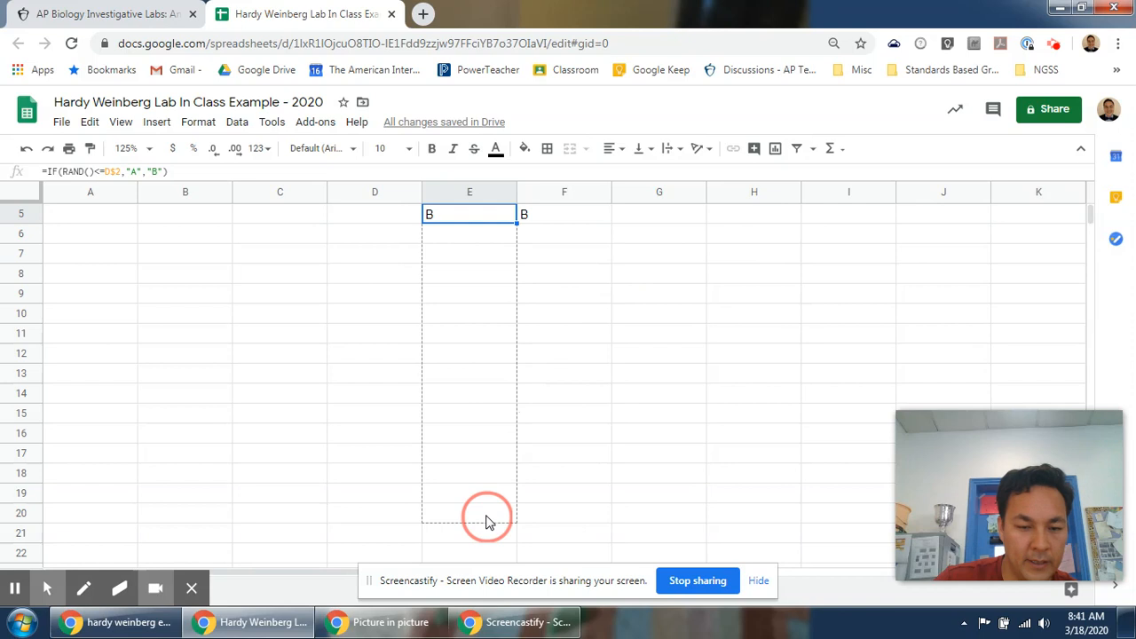
scroll(563, 500, up, 2)
click(567, 297)
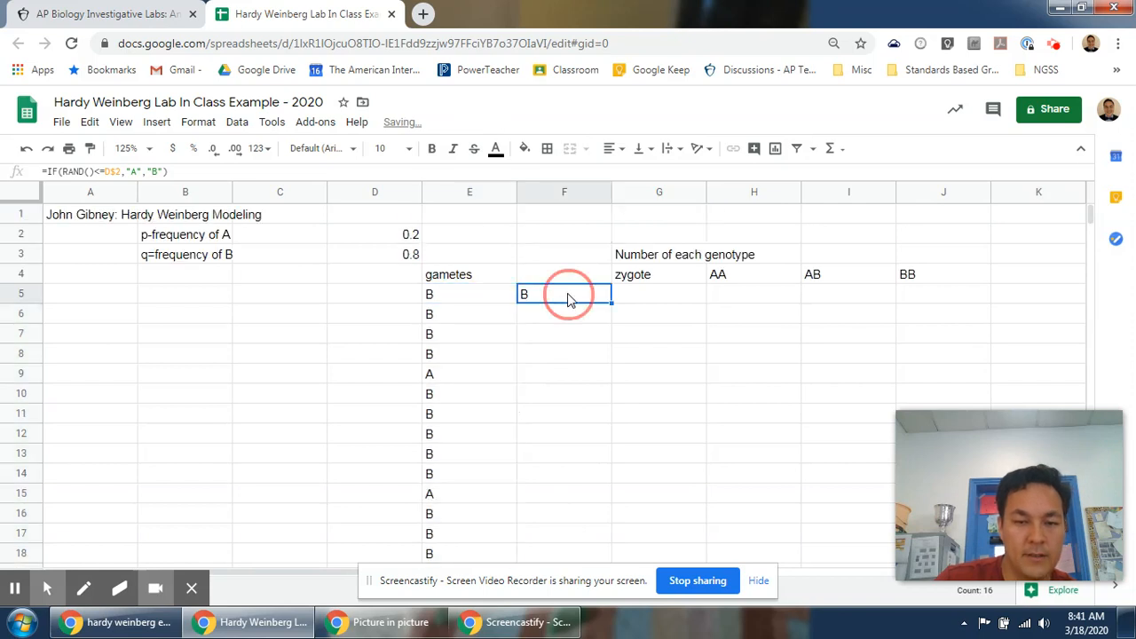
drag(610, 304, 601, 497)
scroll(596, 497, up, 2)
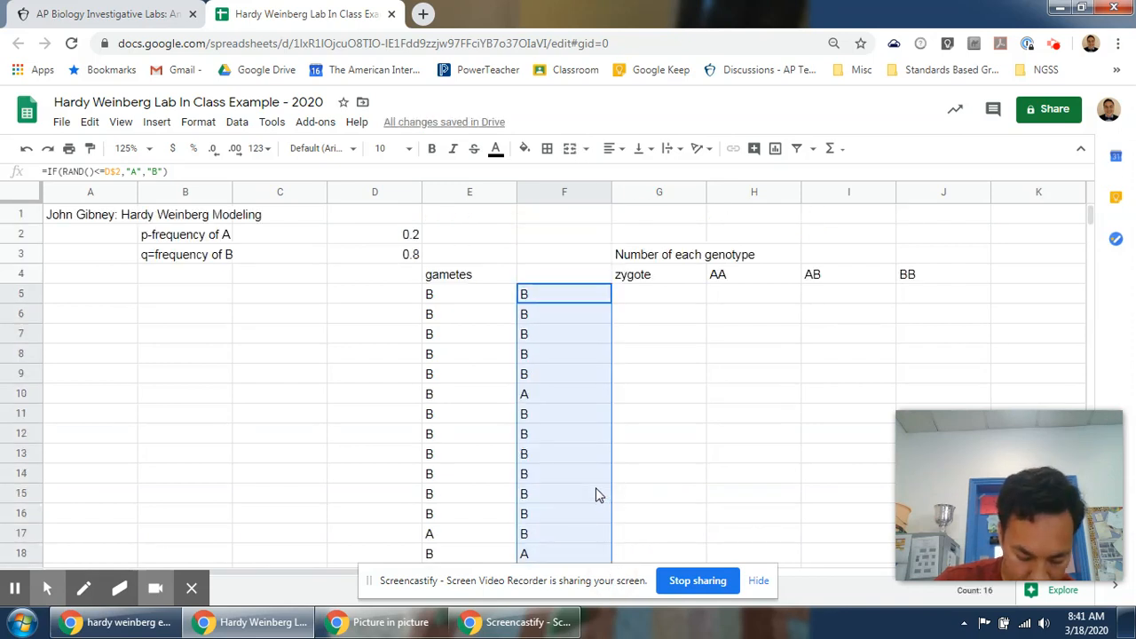
Enter the formula =CONCATENATE(E5,F5) in G5 to combine the two gametes into a zygote.
click(672, 302)
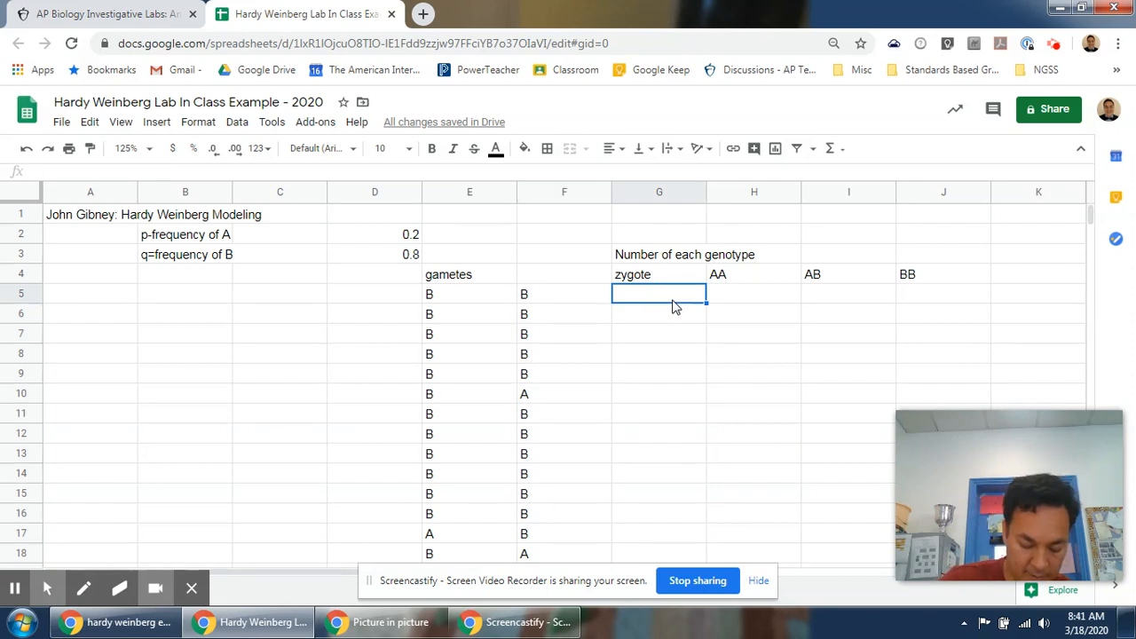
text(=)
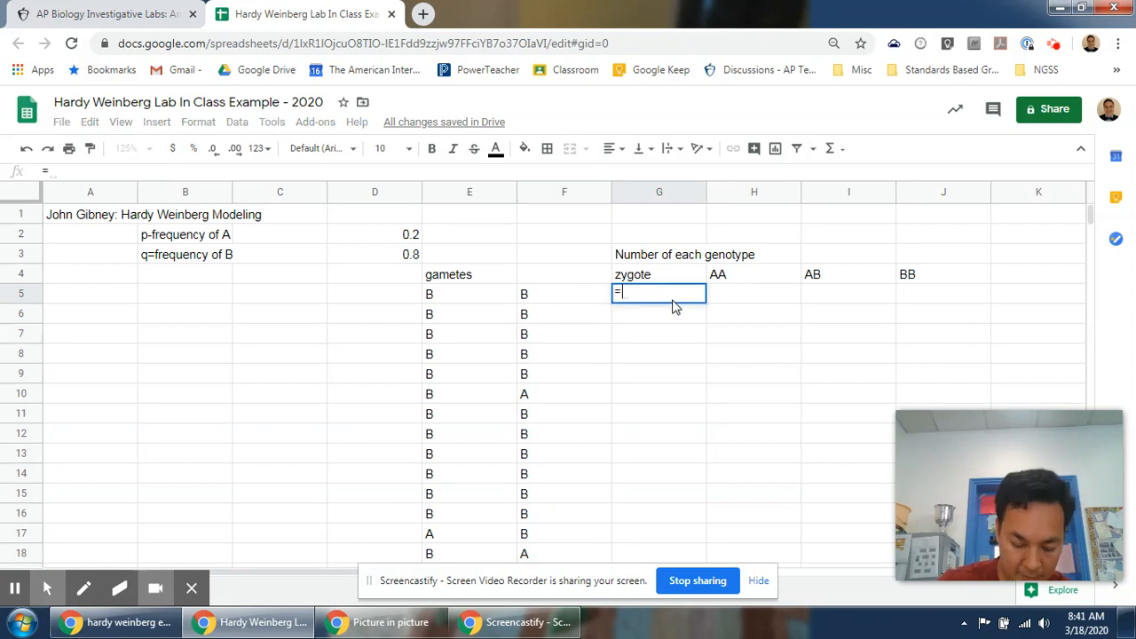
text(CONCATEN)
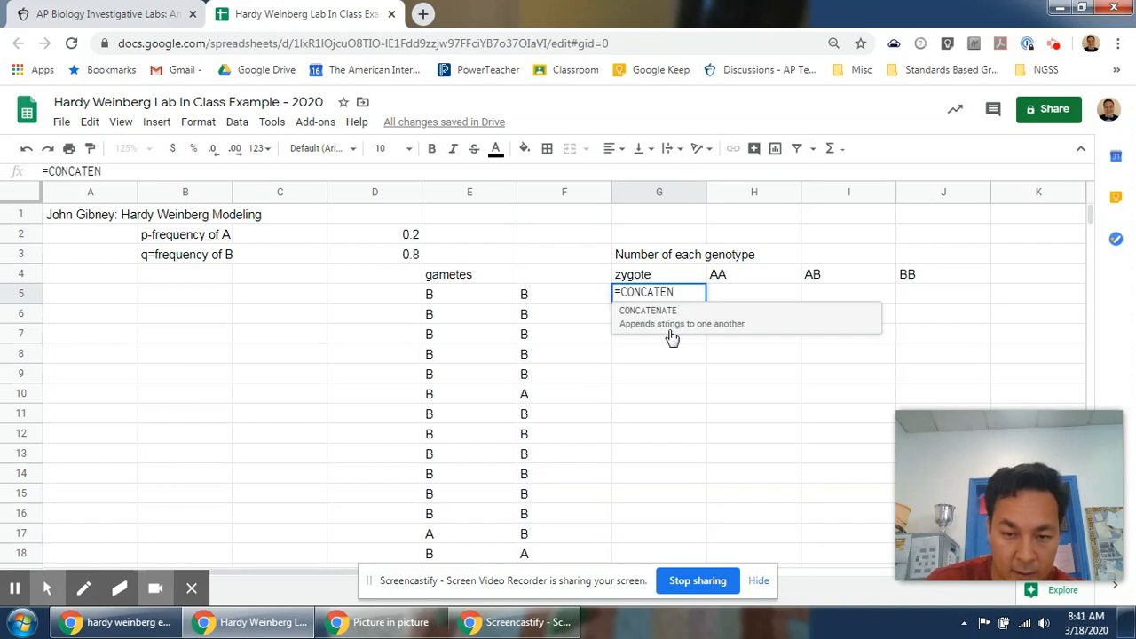
click(701, 335)
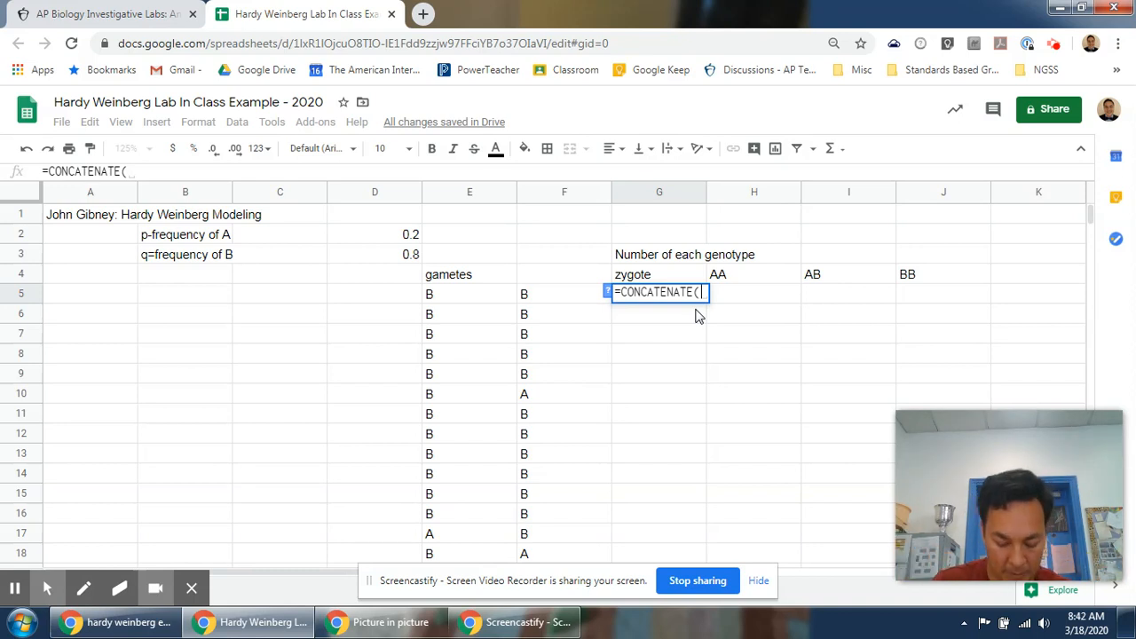
text(E5)
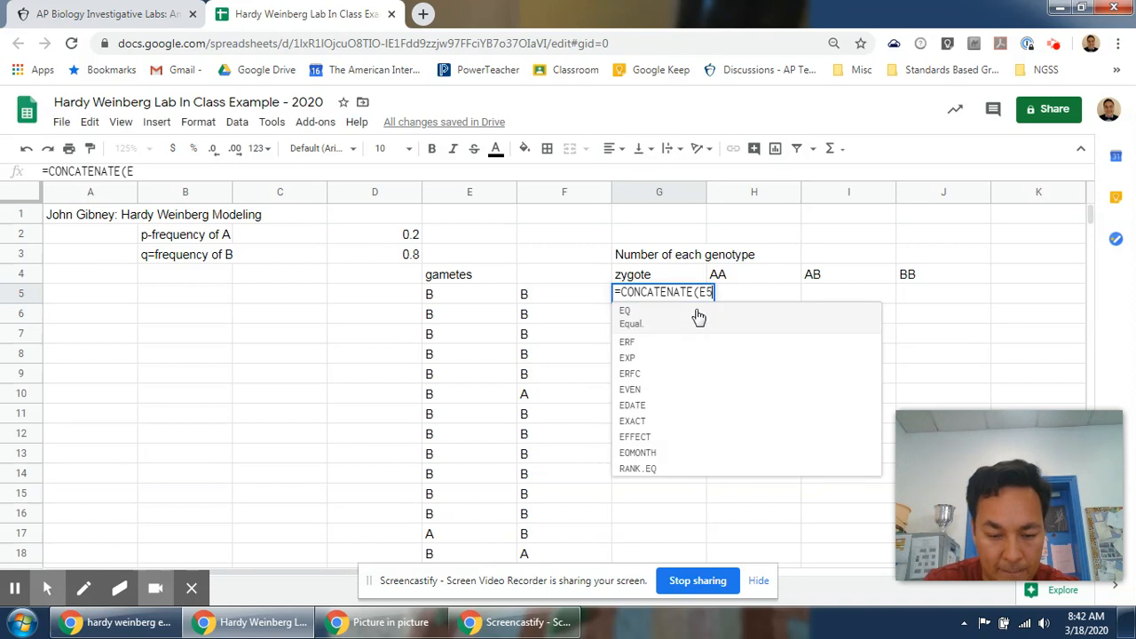
text(,F5)
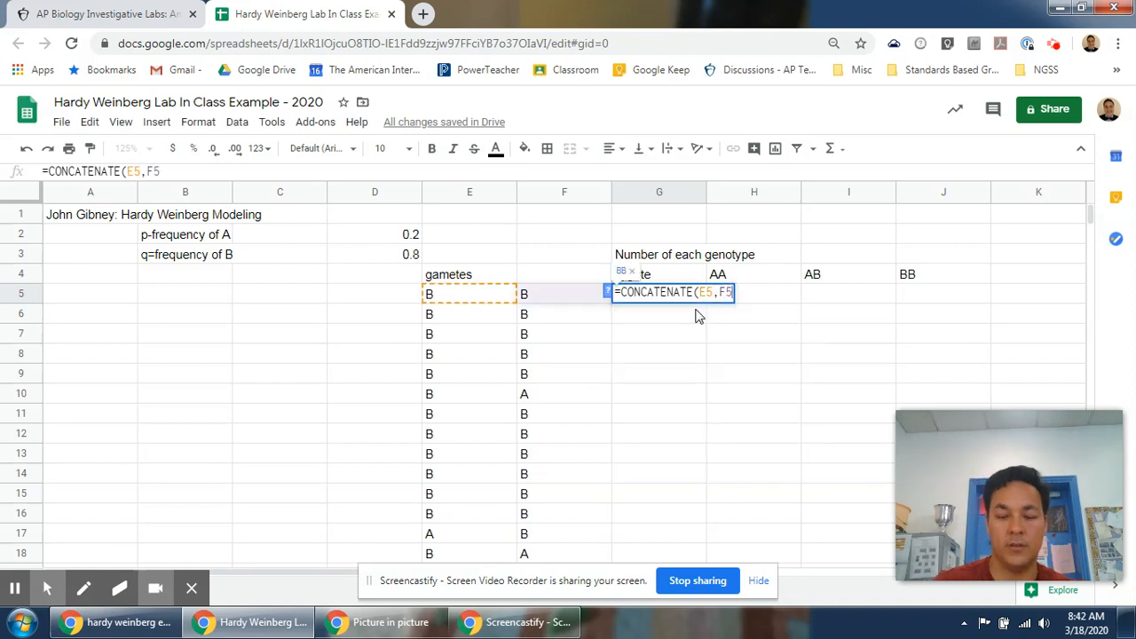
text())
key(Return)
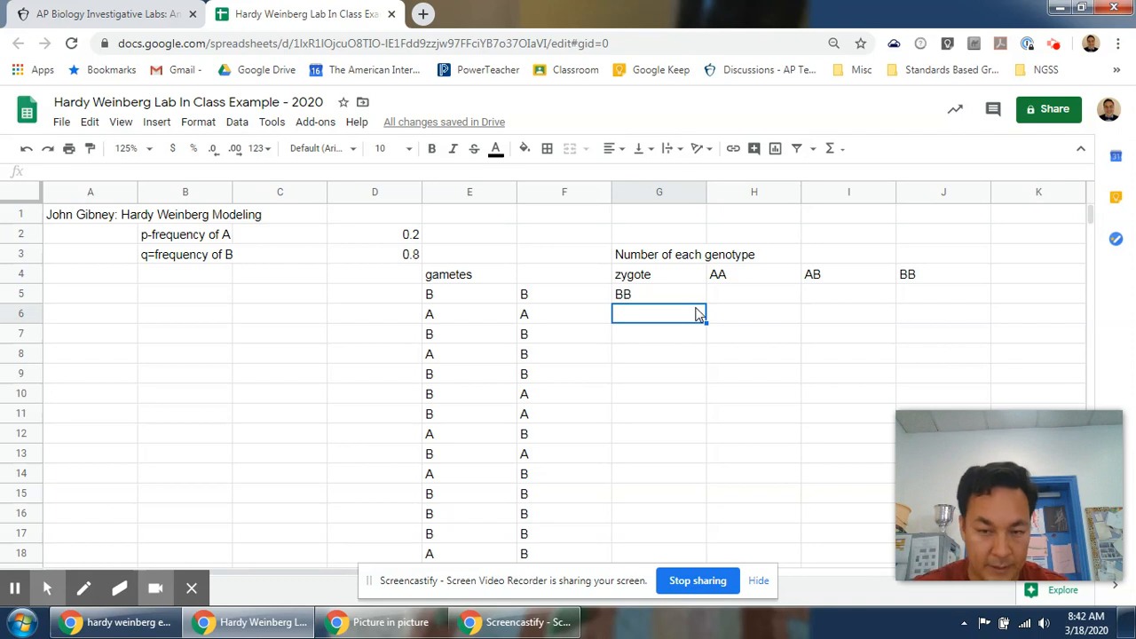
Fill the zygote formula from G5 down through row 20.
click(694, 302)
drag(704, 303, 685, 445)
scroll(684, 444, up, 2)
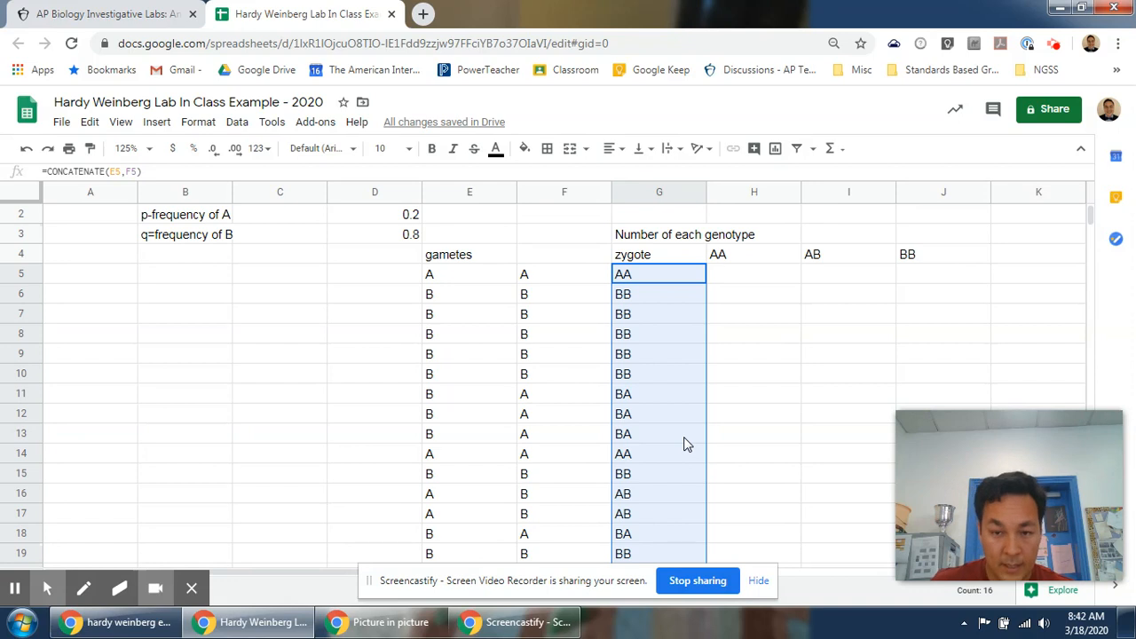
Enter the formula =IF(G5="AA",1,0) in H5 to count AA genotypes.
click(720, 273)
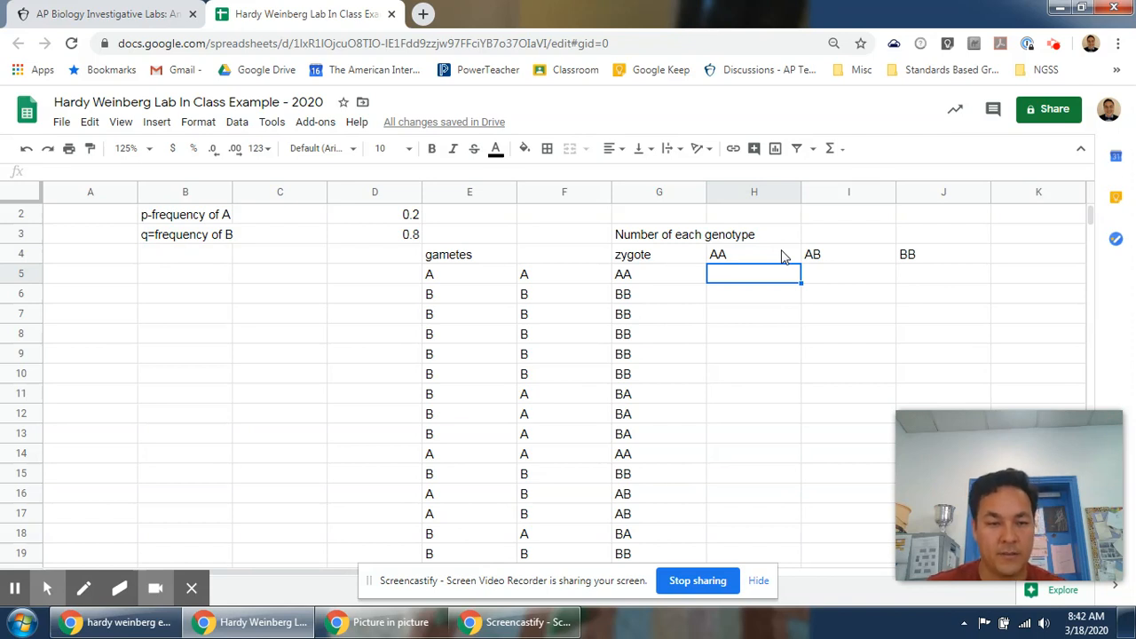
text(=)
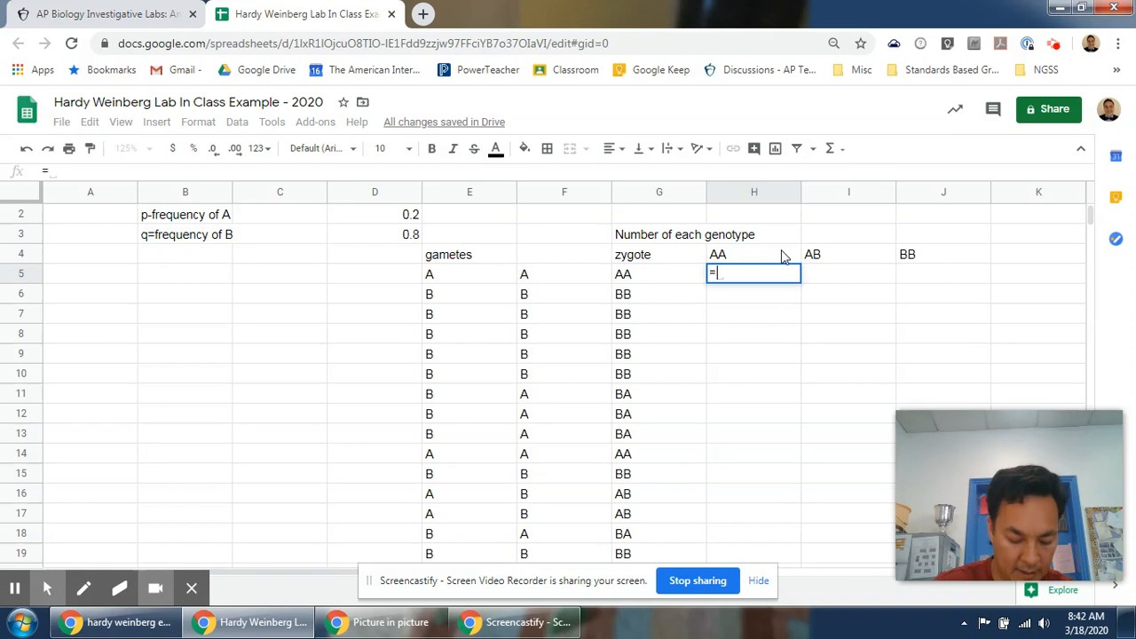
text(IF()
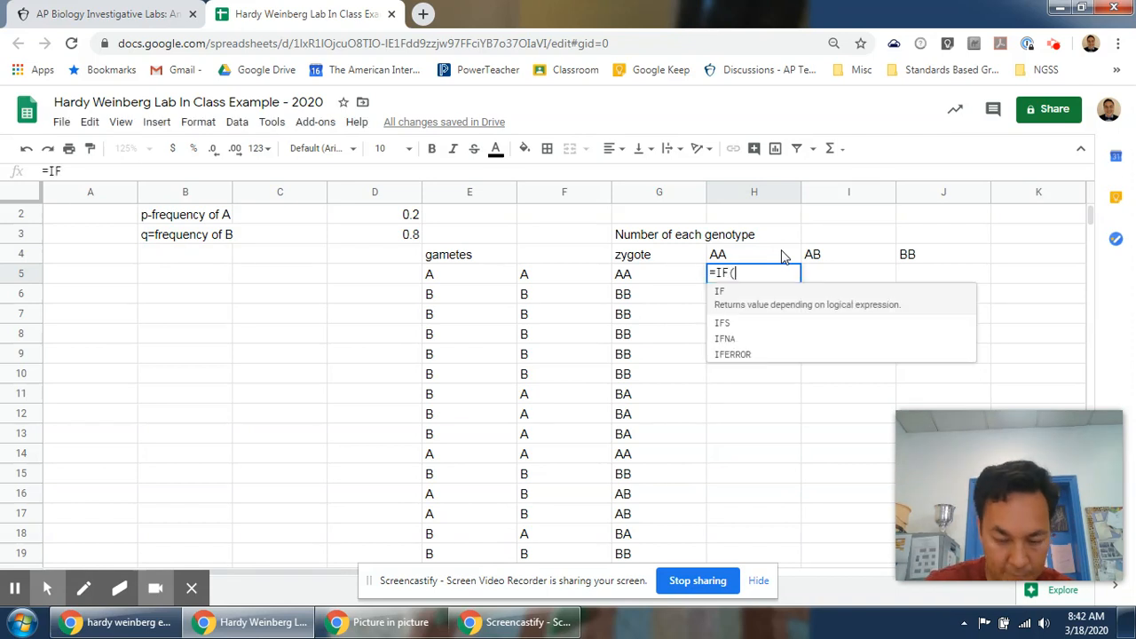
text(G5=)
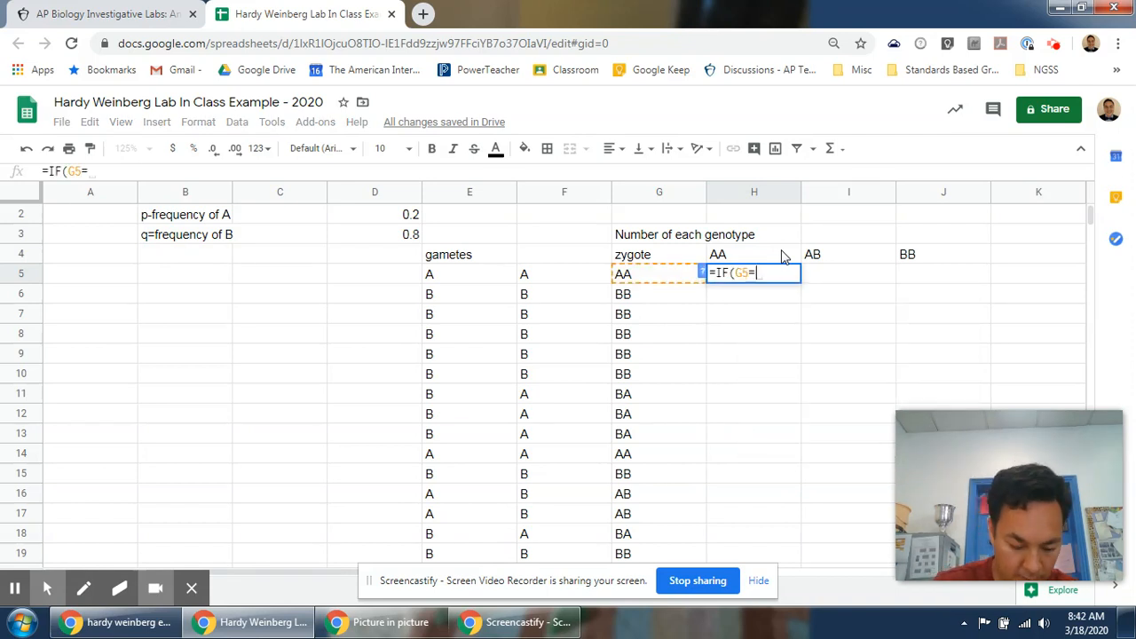
text("AA",)
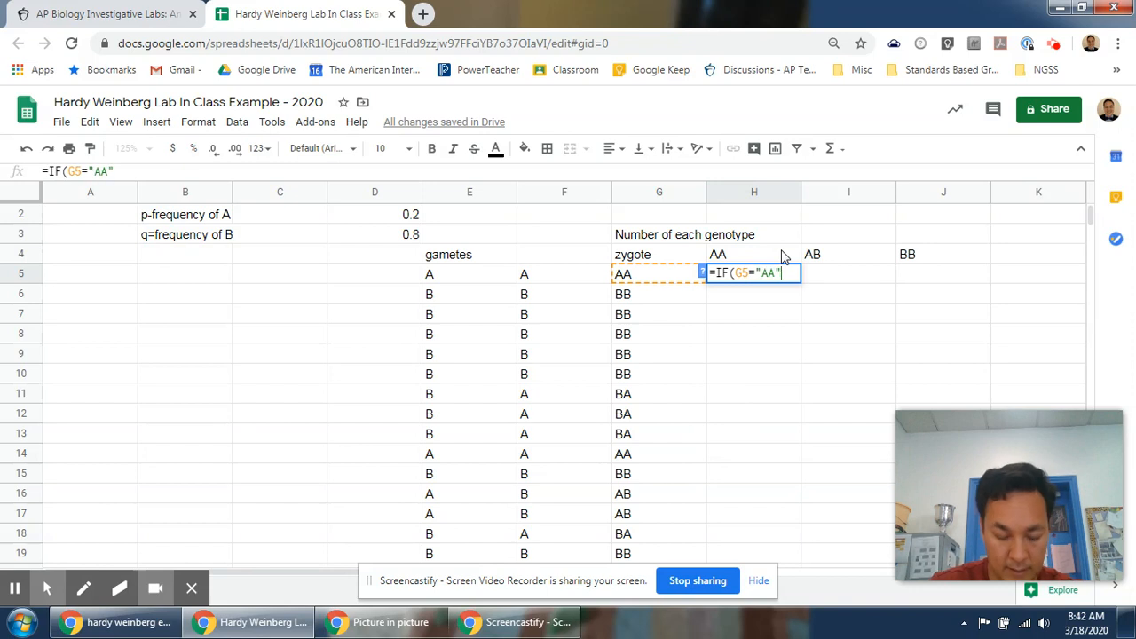
text(1,)
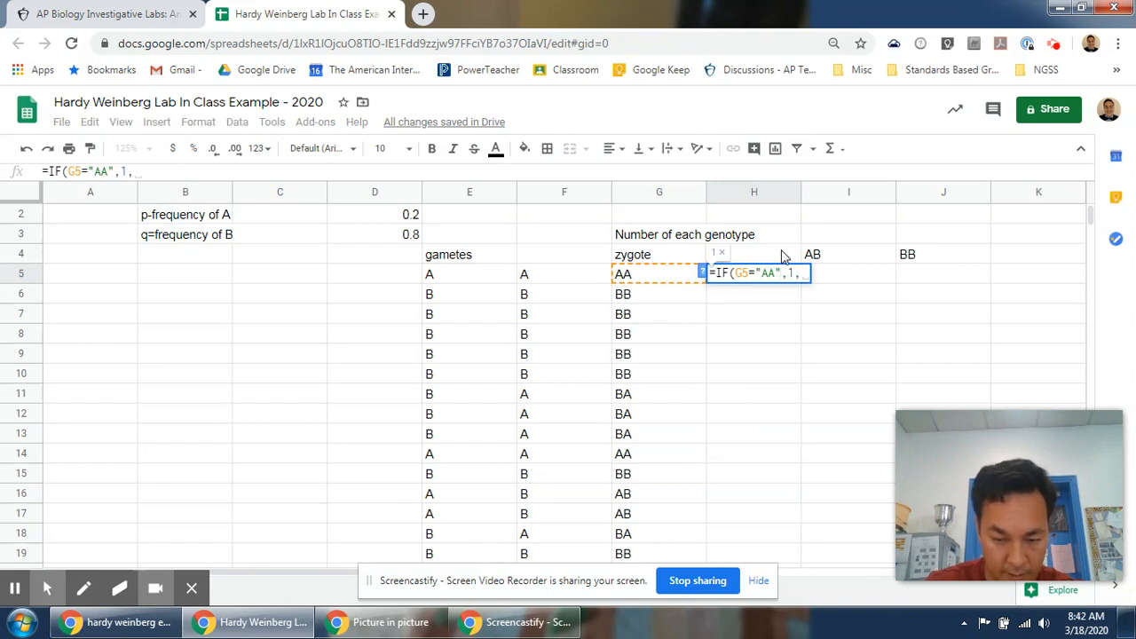
text(0))
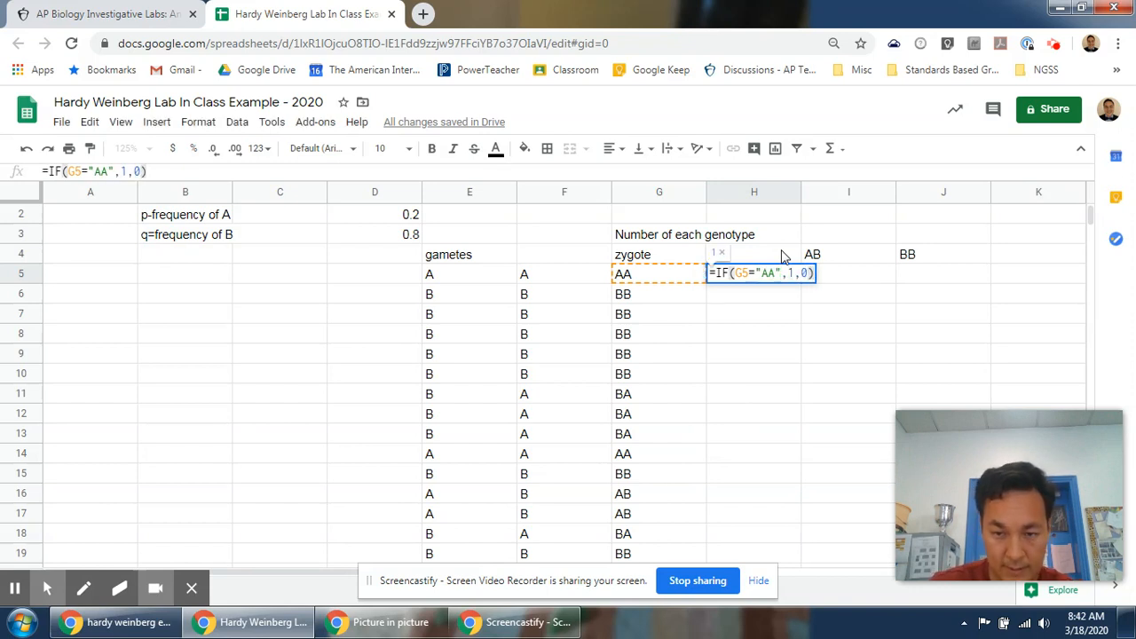
key(Return)
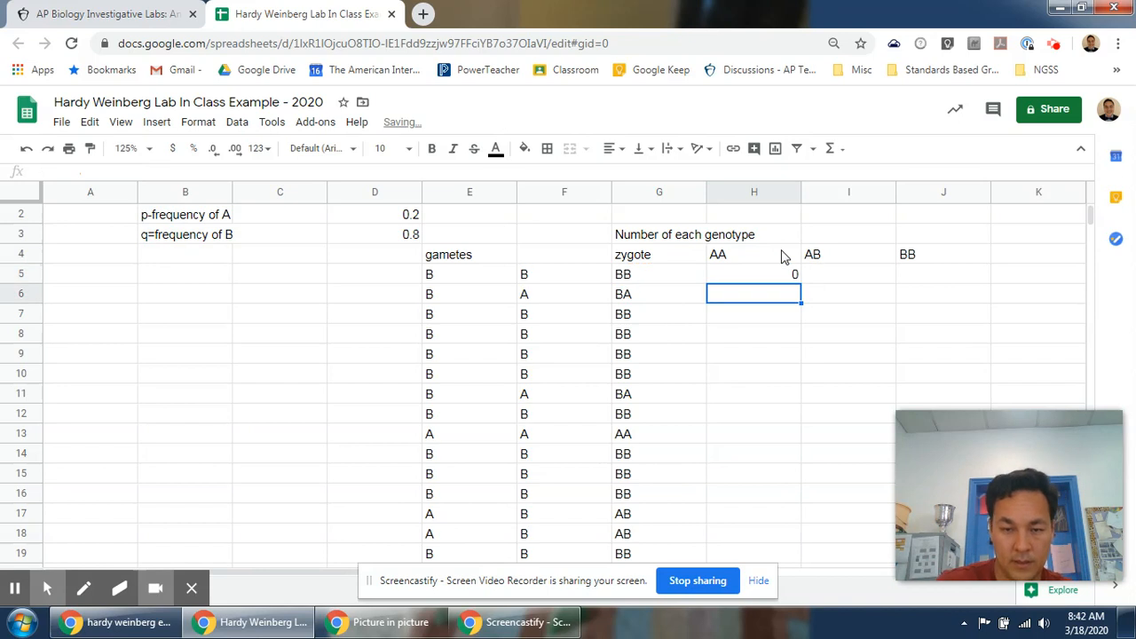
Fill the AA count formula from H5 down through row 20.
key(Up)
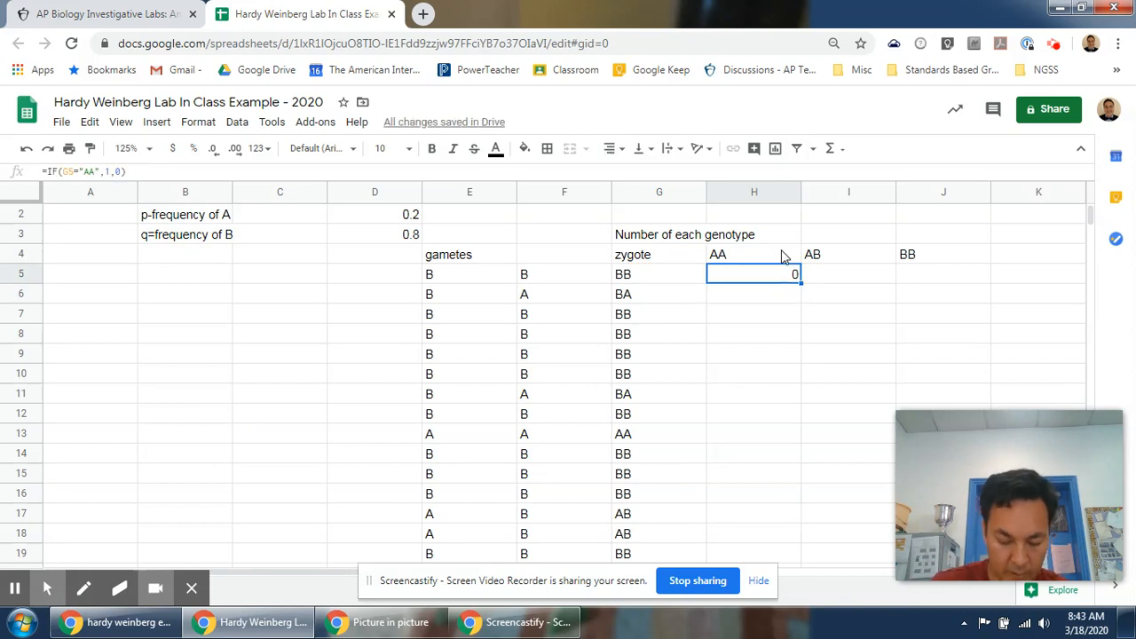
drag(800, 280, 786, 525)
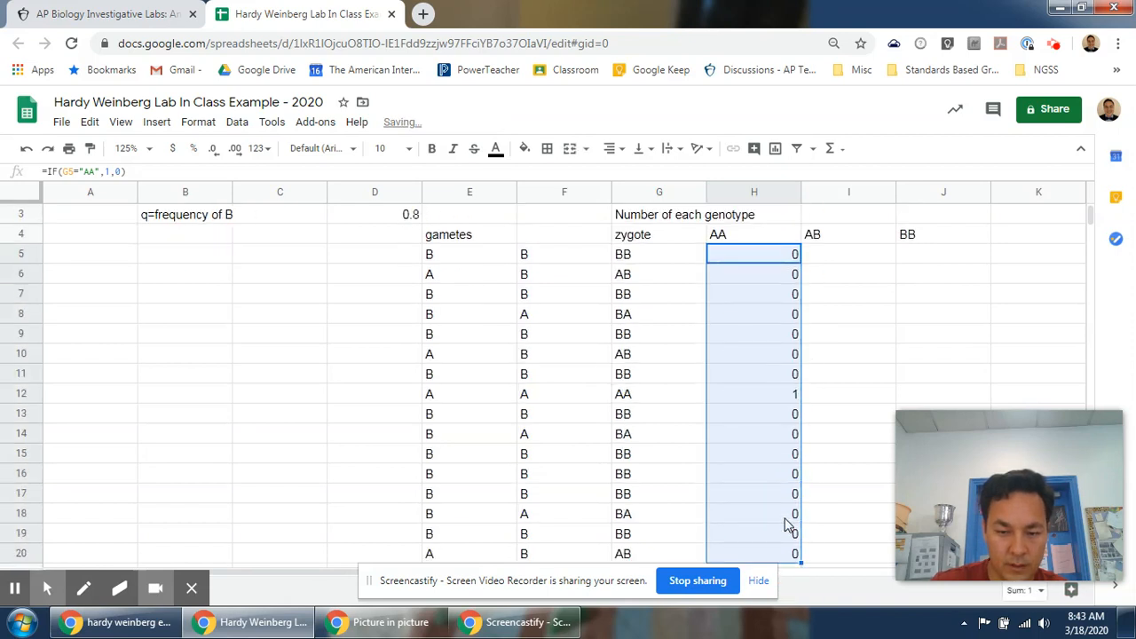
click(774, 335)
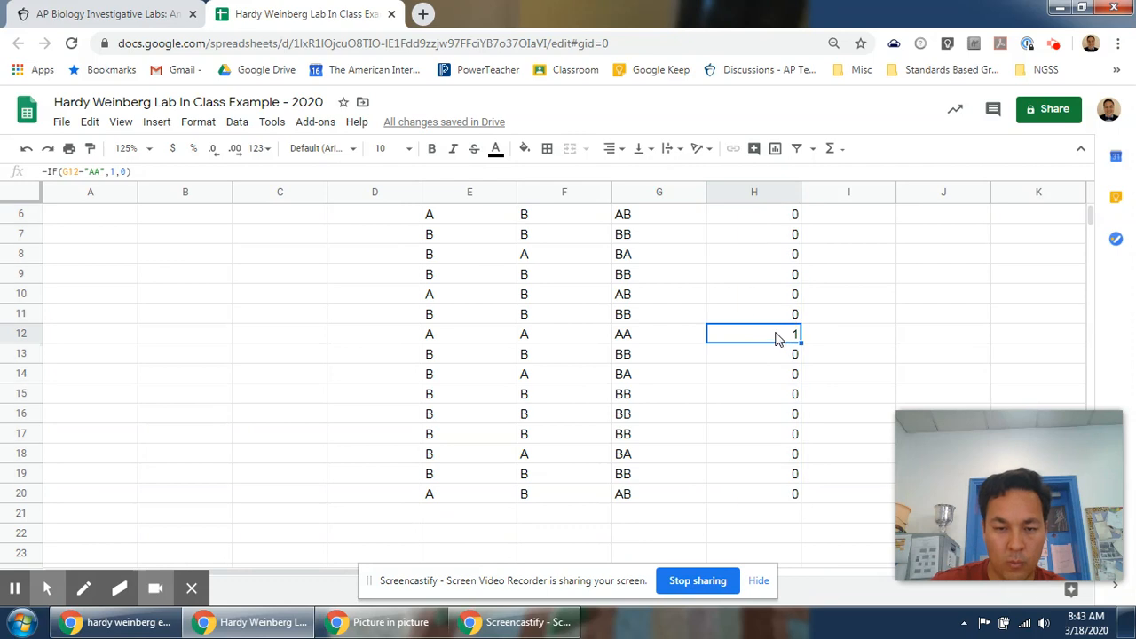
Narrow columns D through H so the table fits more compactly on screen.
scroll(602, 391, up, 2)
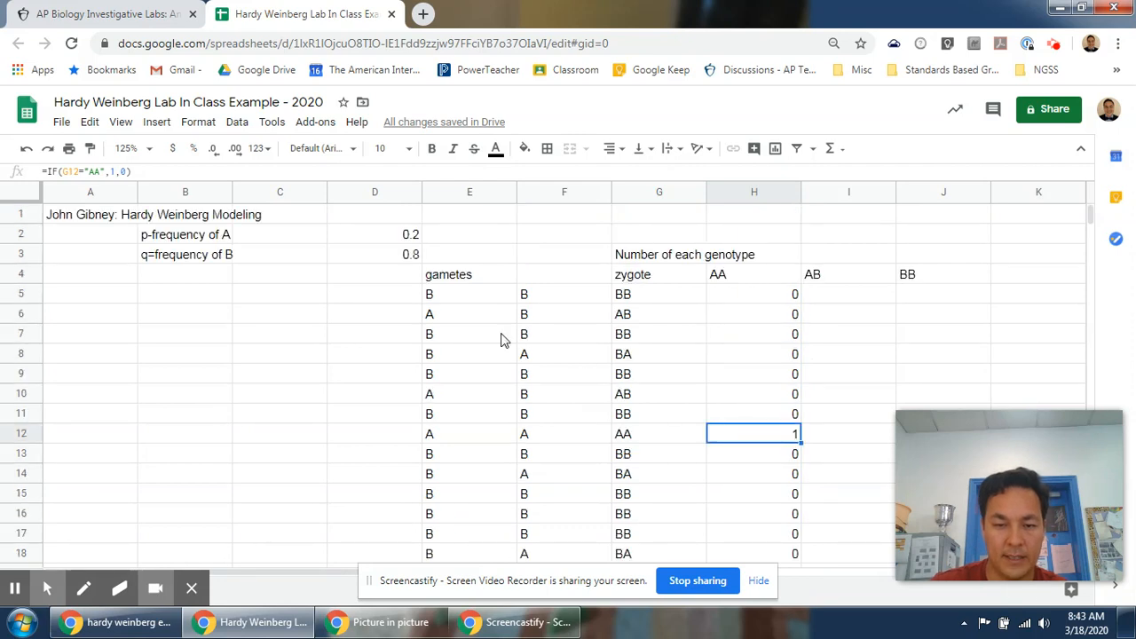
double_click(801, 196)
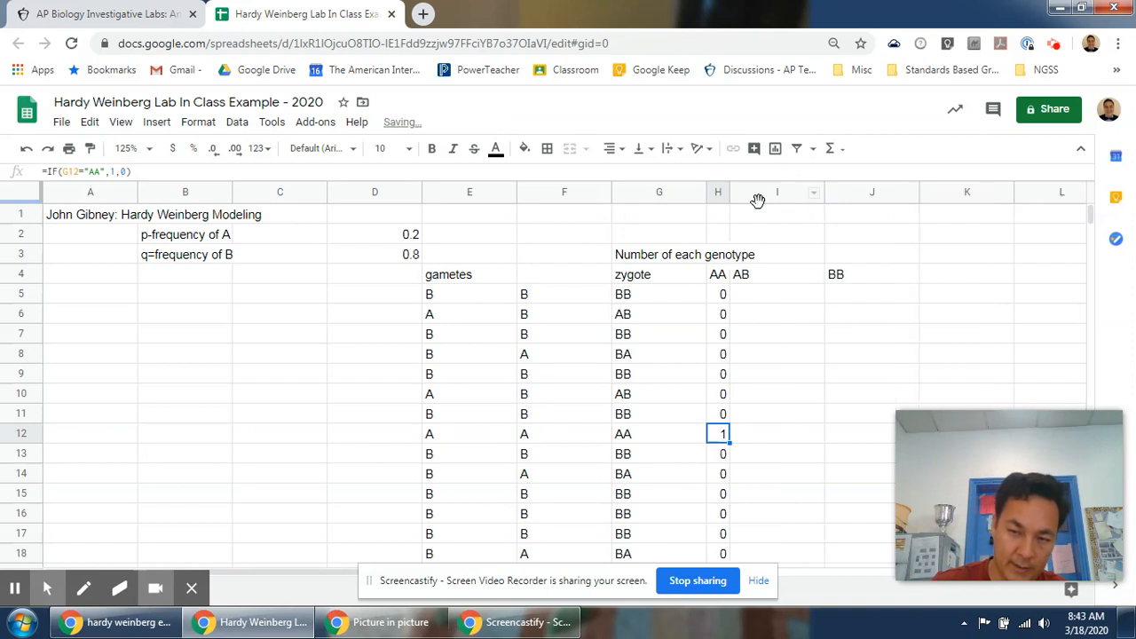
drag(730, 194, 680, 193)
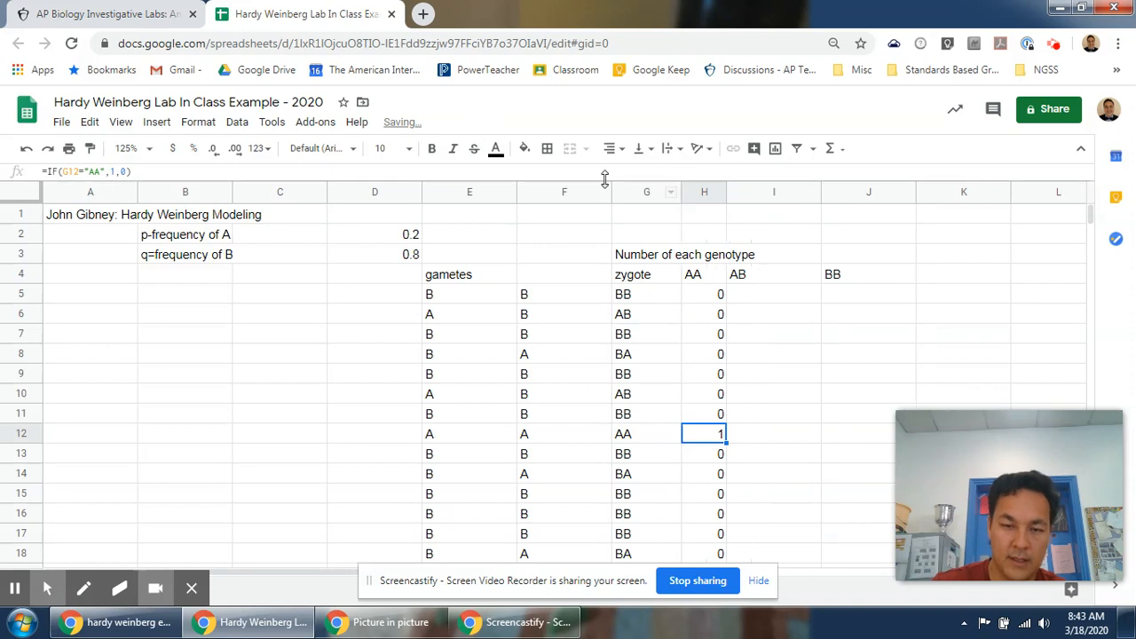
drag(611, 194, 261, 201)
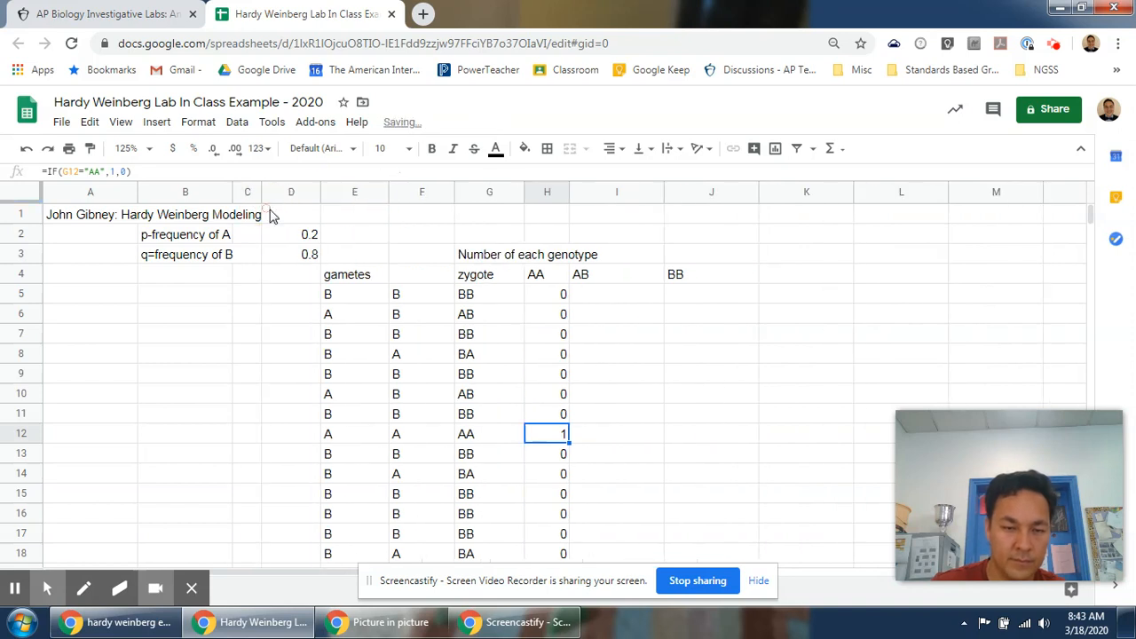
Enter the formula =IF(G5="AB",1,(IF(G5="BA",1,0))) in I5 to count heterozygous zygotes.
click(613, 296)
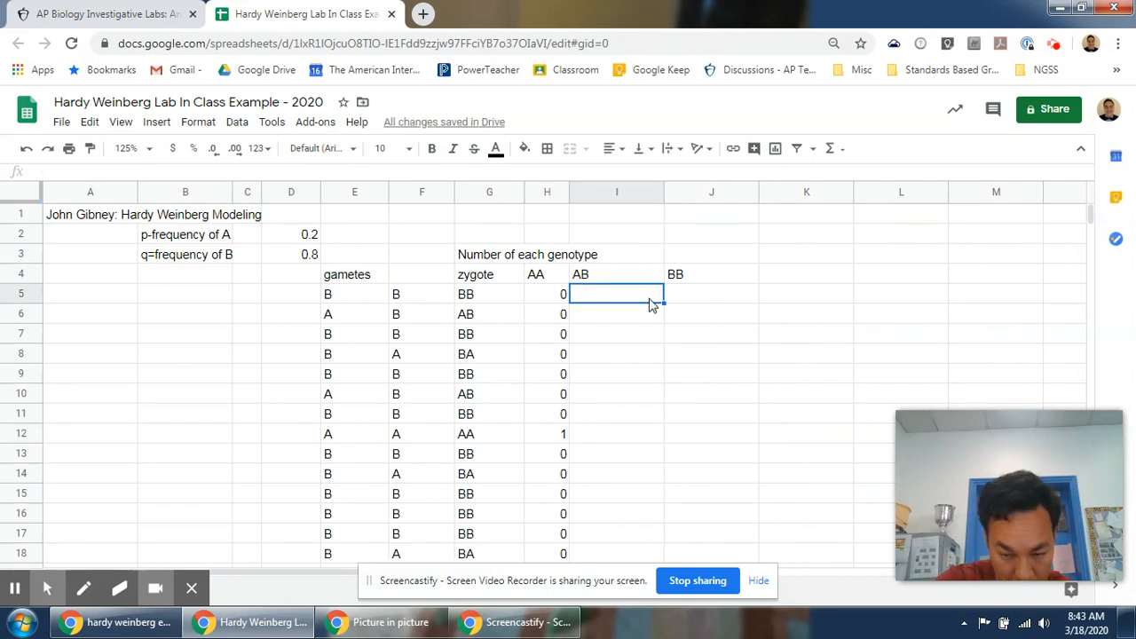
text(=)
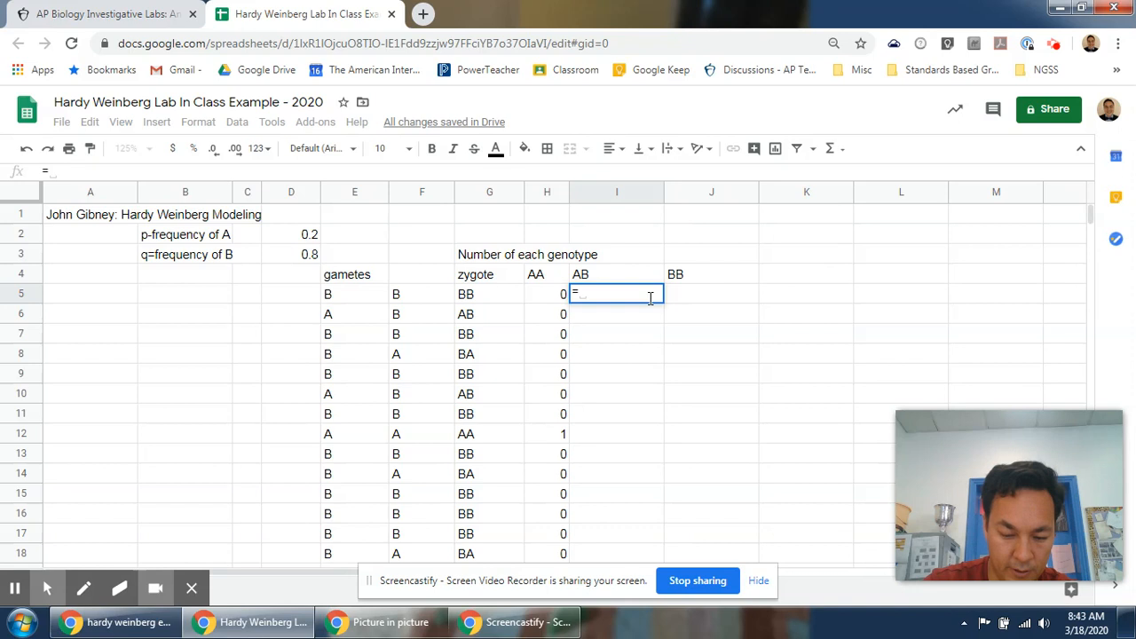
text(IF)
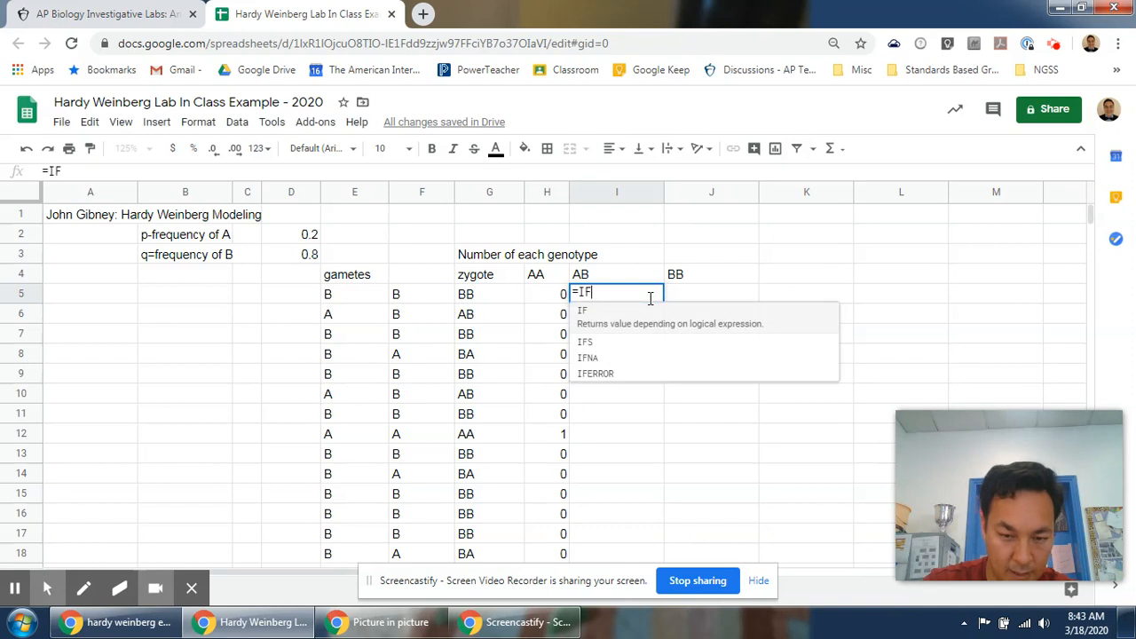
text(()
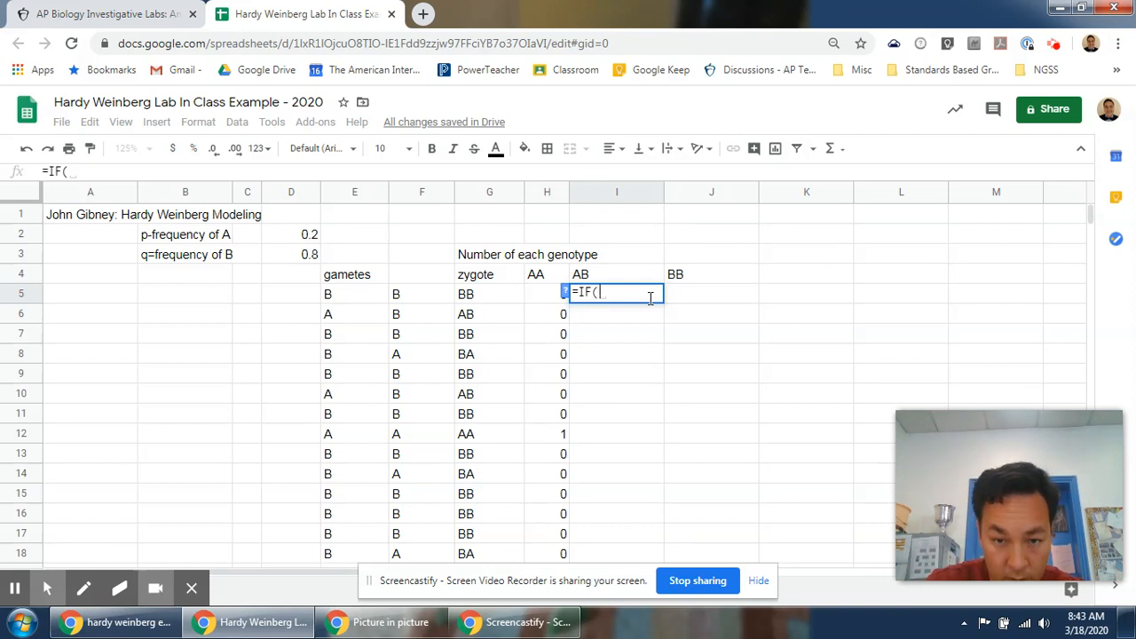
text(G)
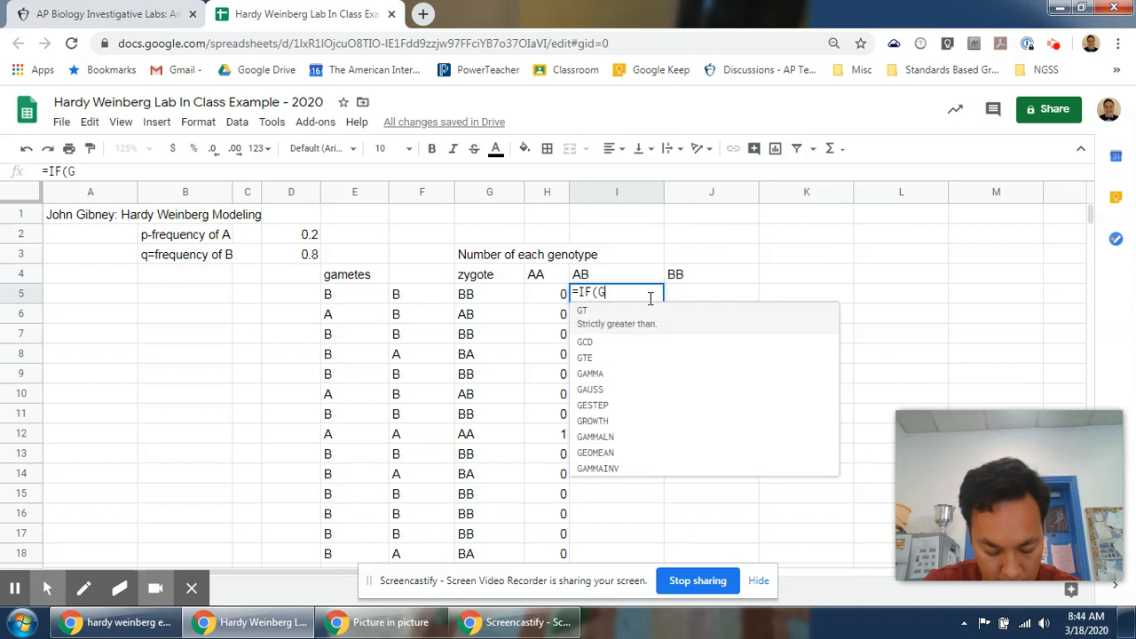
text(5=)
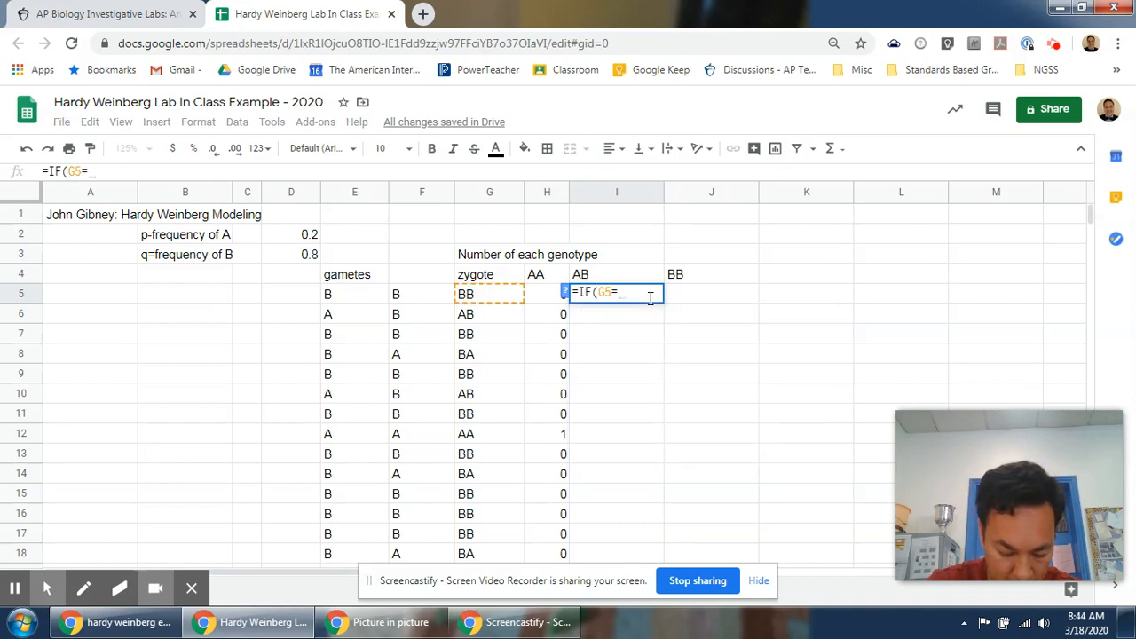
text("AB",1,(IF)
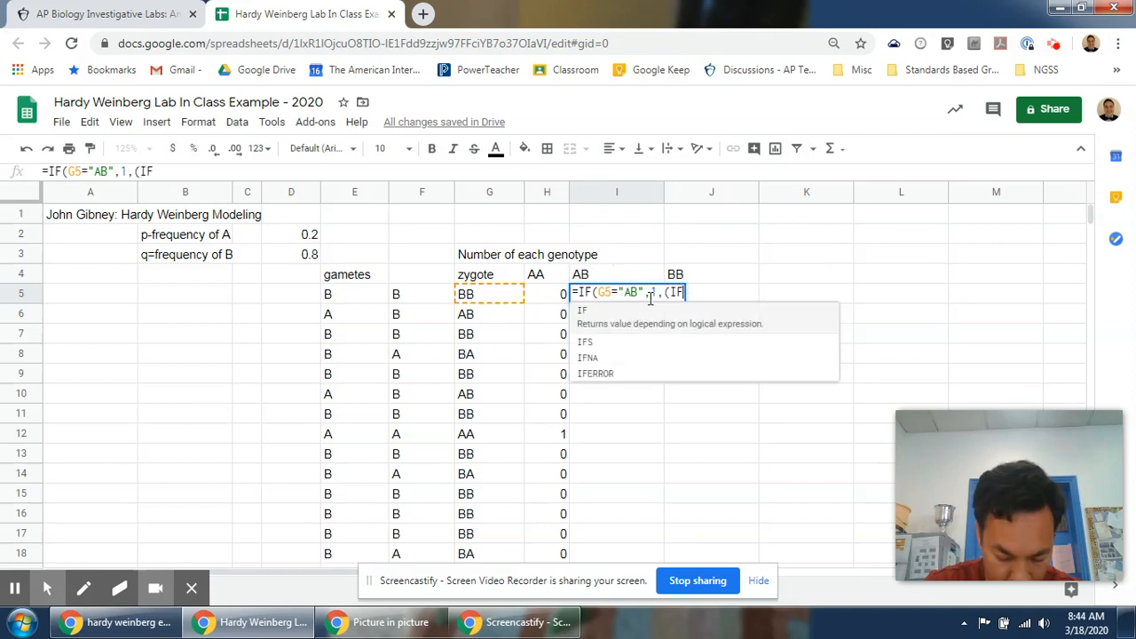
text((G5)
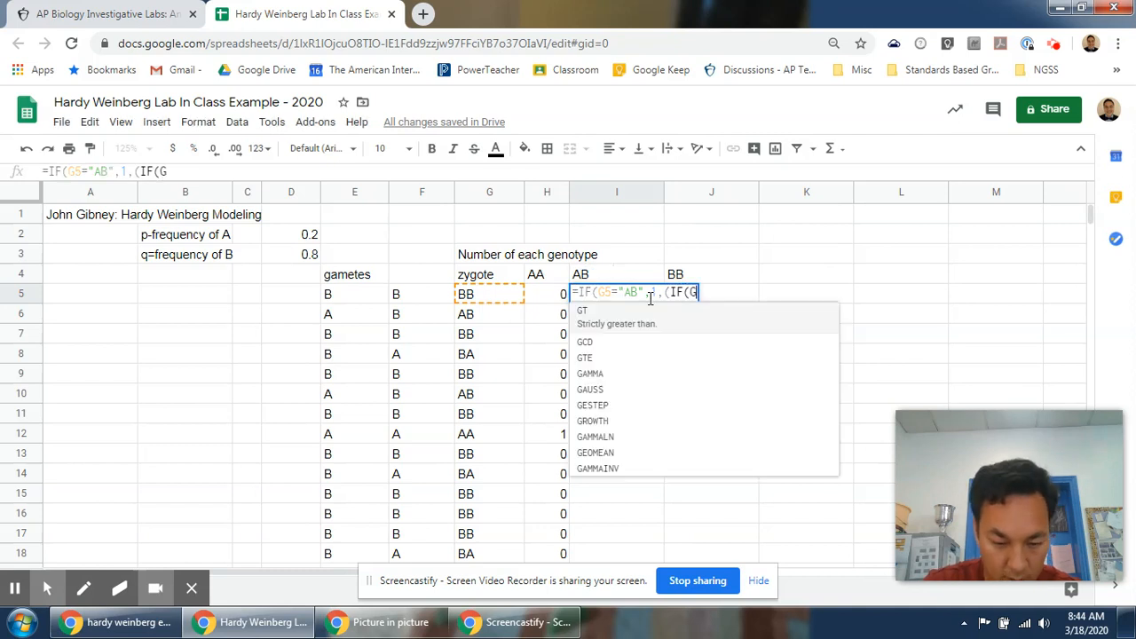
text(="BA)
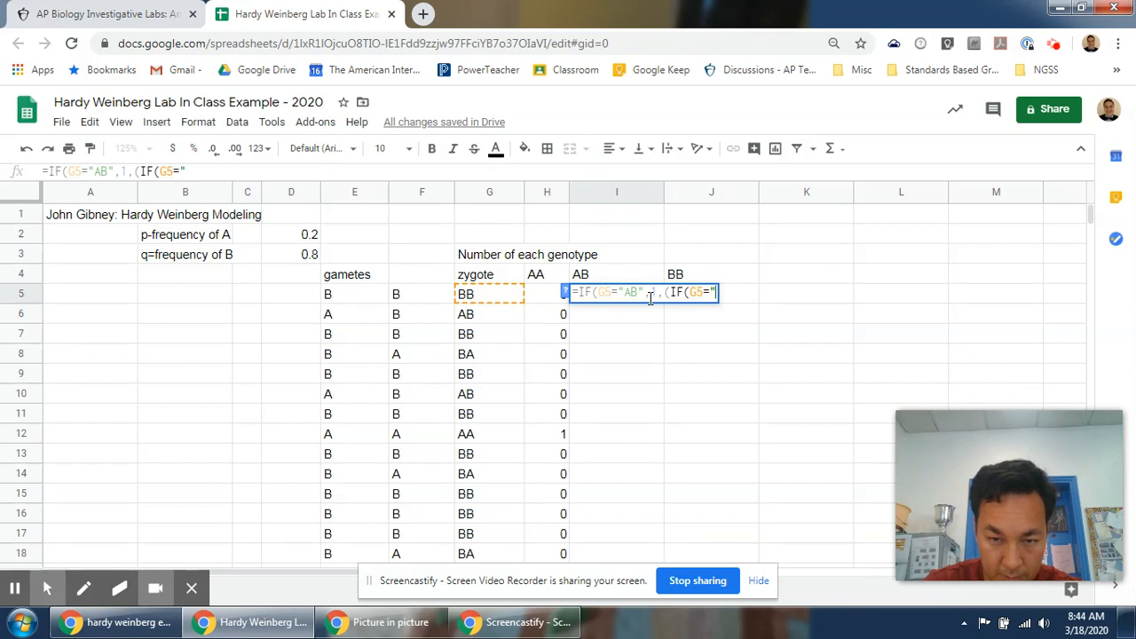
text(",1)
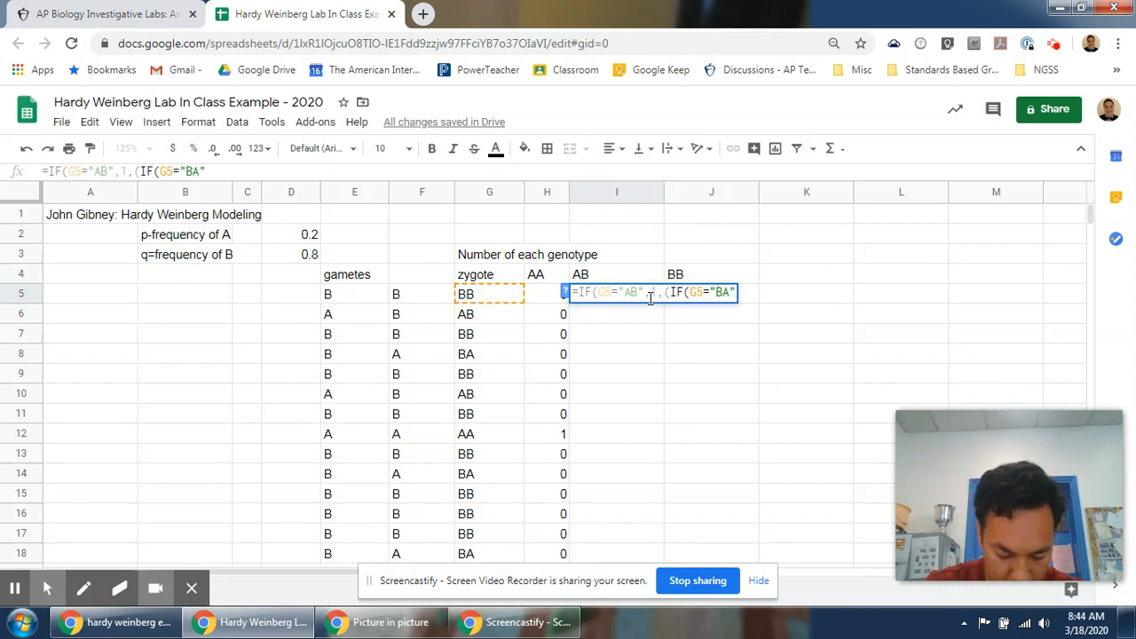
text(,0)
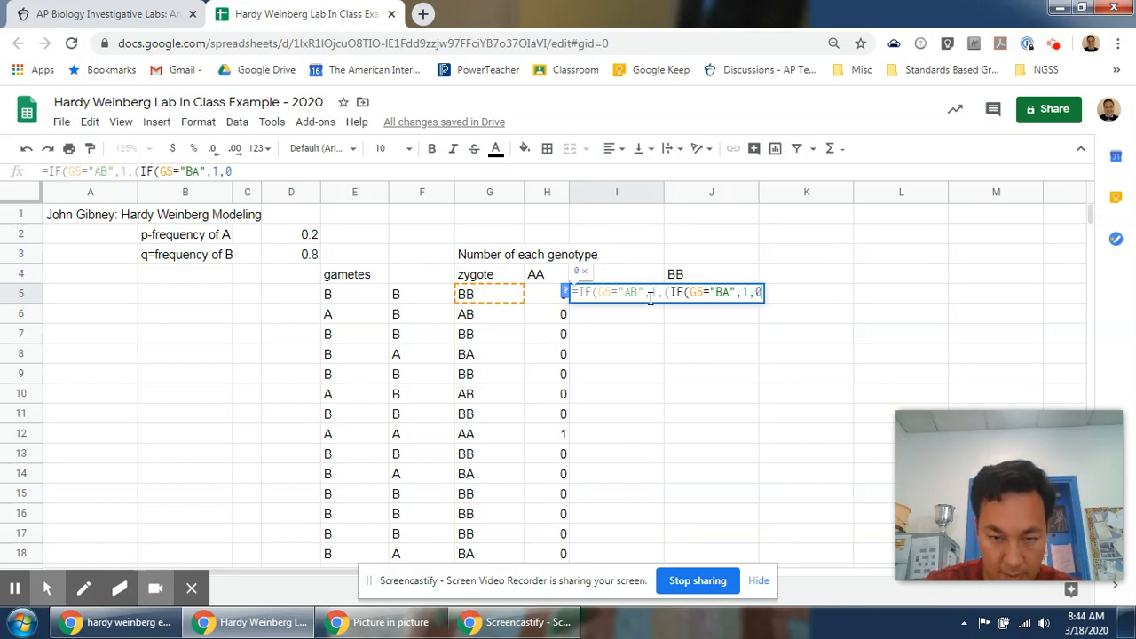
text()))
key(Return)
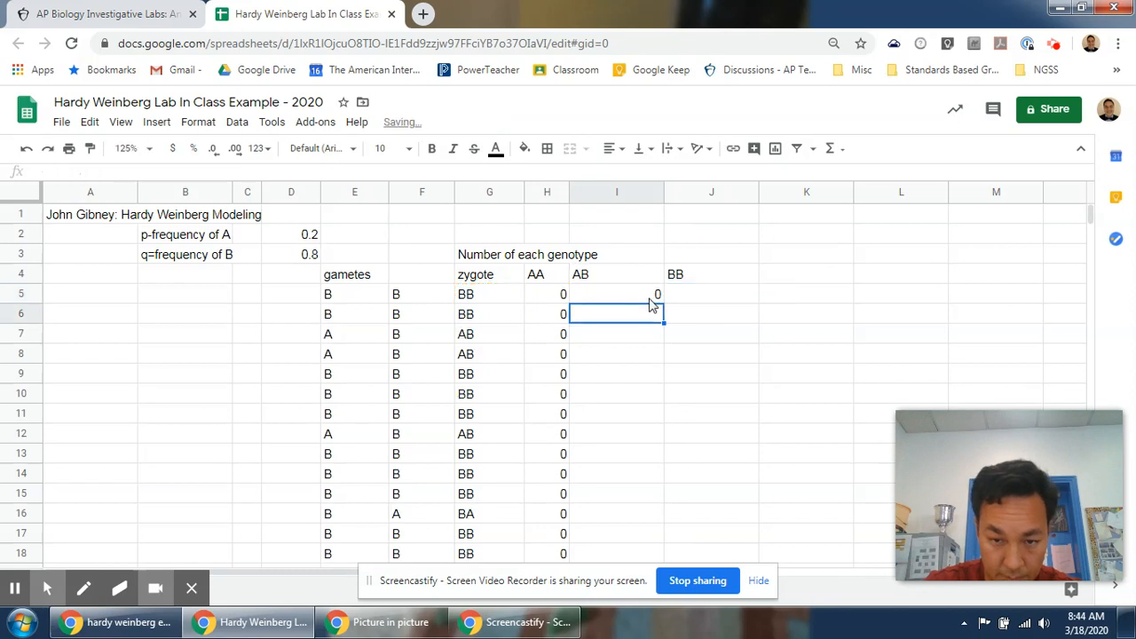
Fill the AB count formula from I5 down through row 20.
click(651, 300)
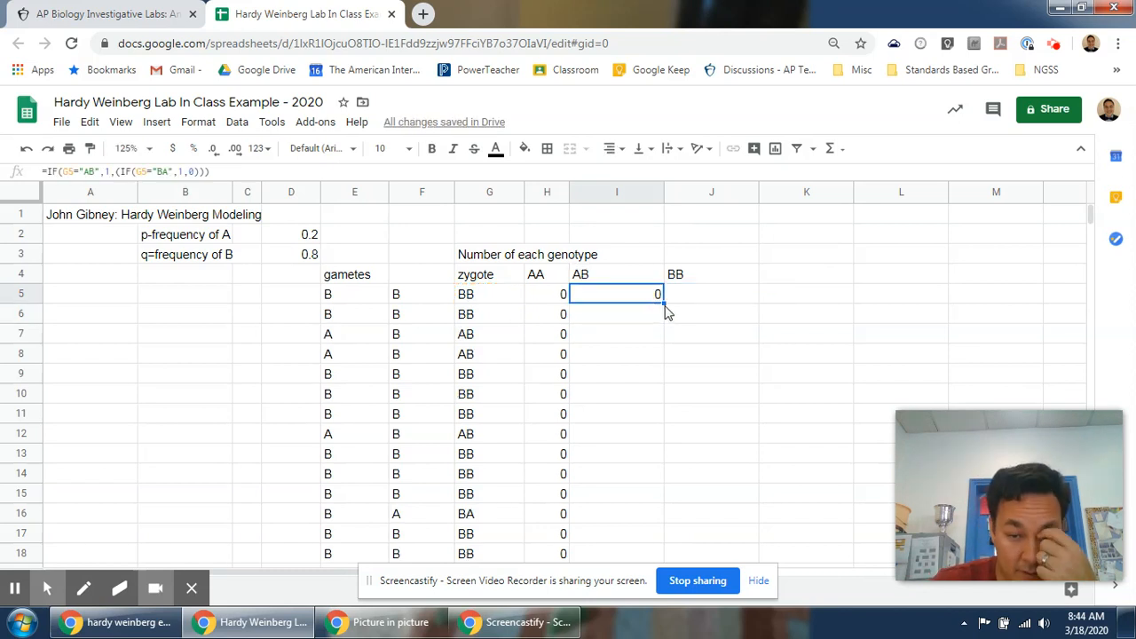
drag(663, 303, 642, 452)
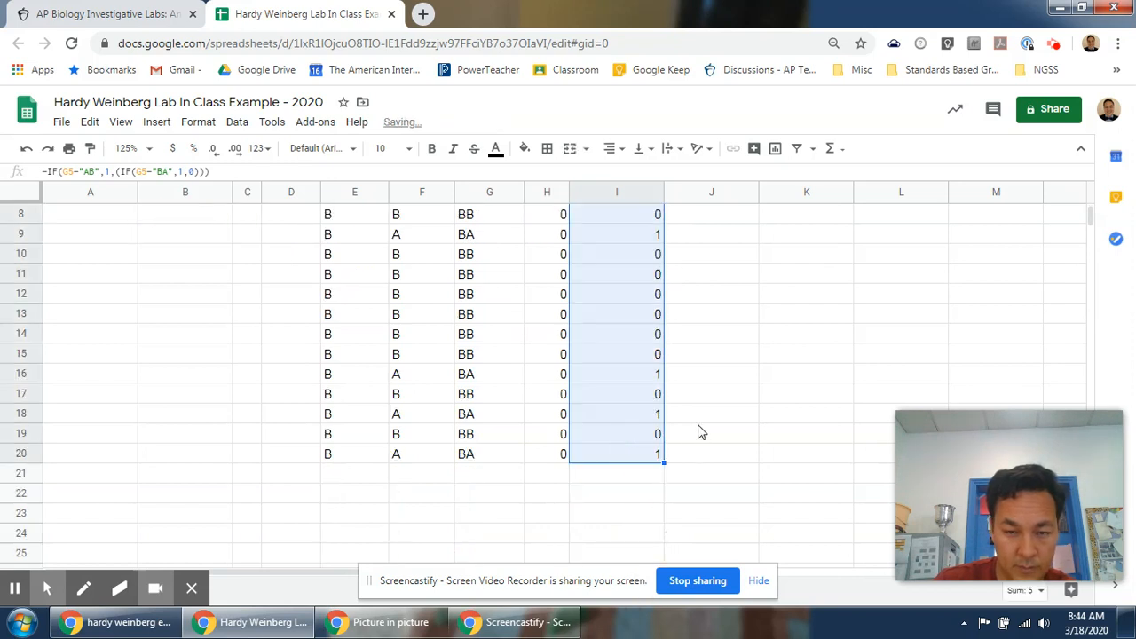
Narrow column I to fit the AB counts.
scroll(665, 226, up, 2)
drag(663, 192, 621, 193)
click(604, 257)
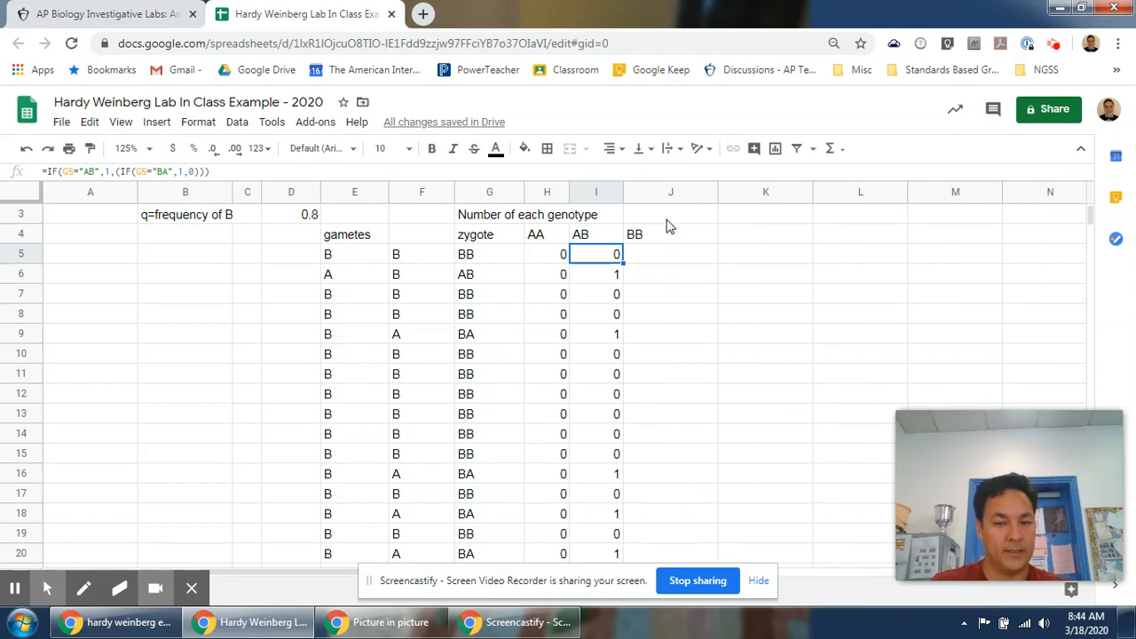
Enter the formula =IF(G5="BB",1,0) in J5 to count BB genotypes.
click(695, 257)
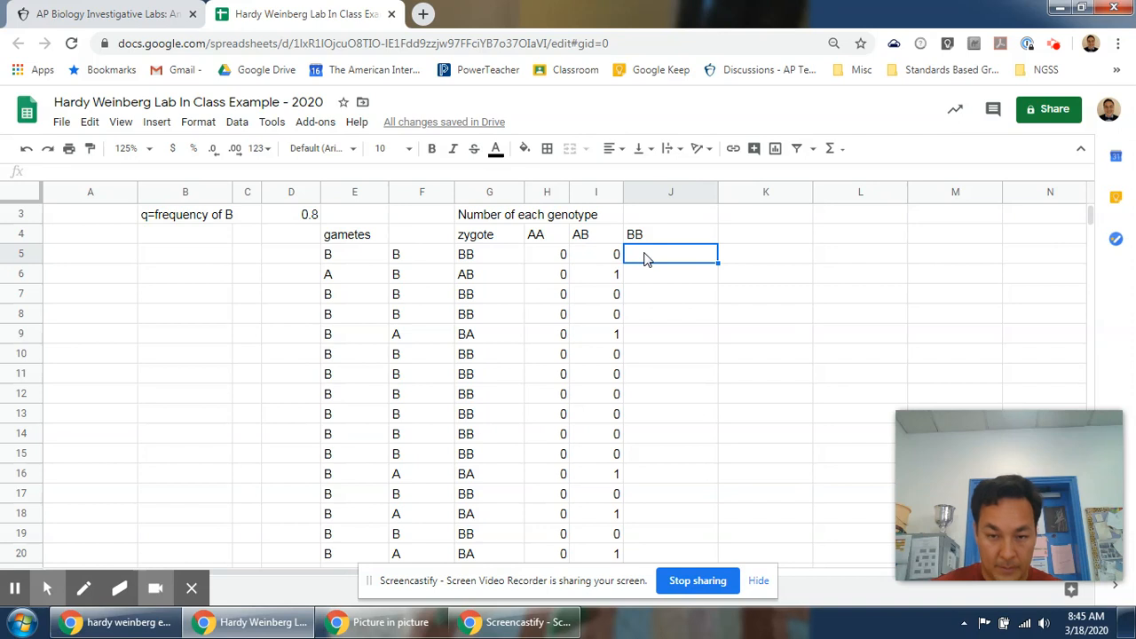
text(=IF()
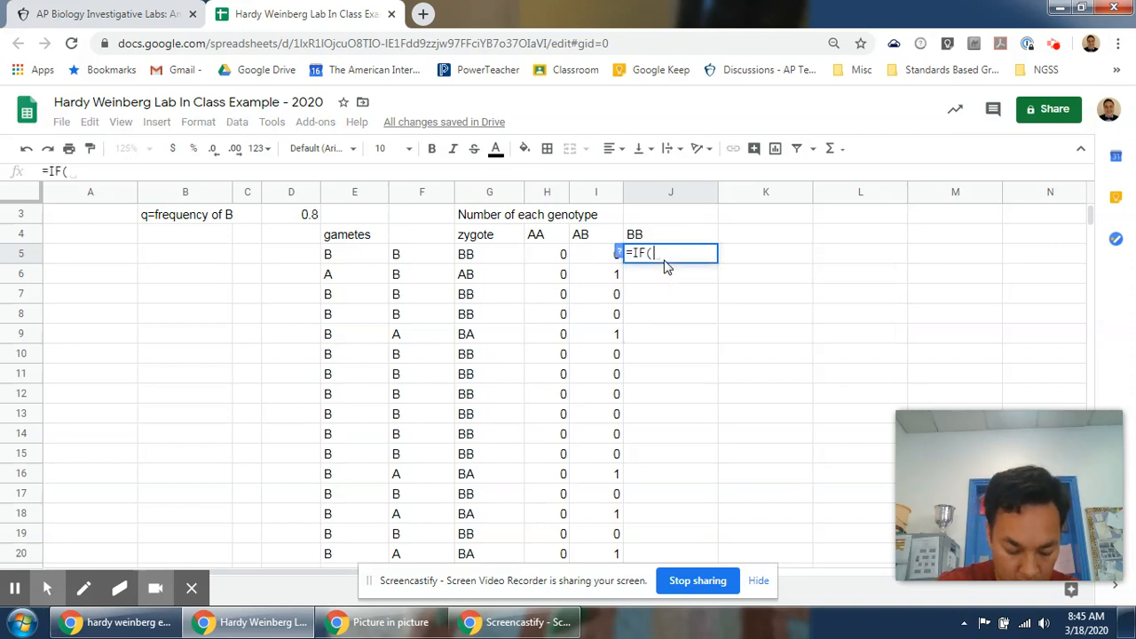
text(G5="BB",1,0))
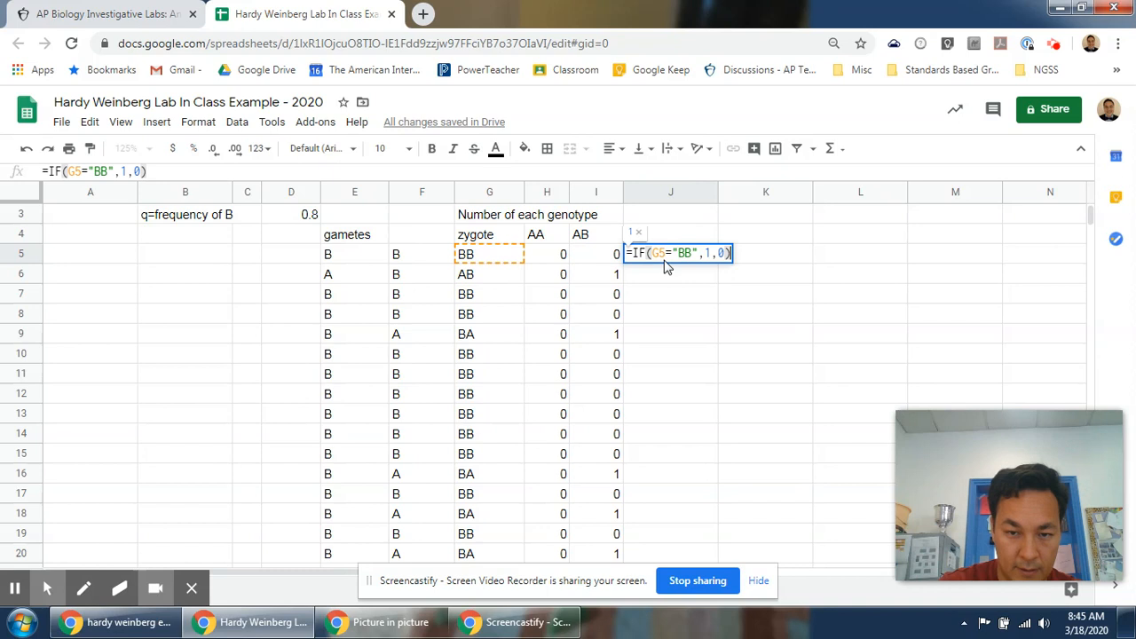
key(Return)
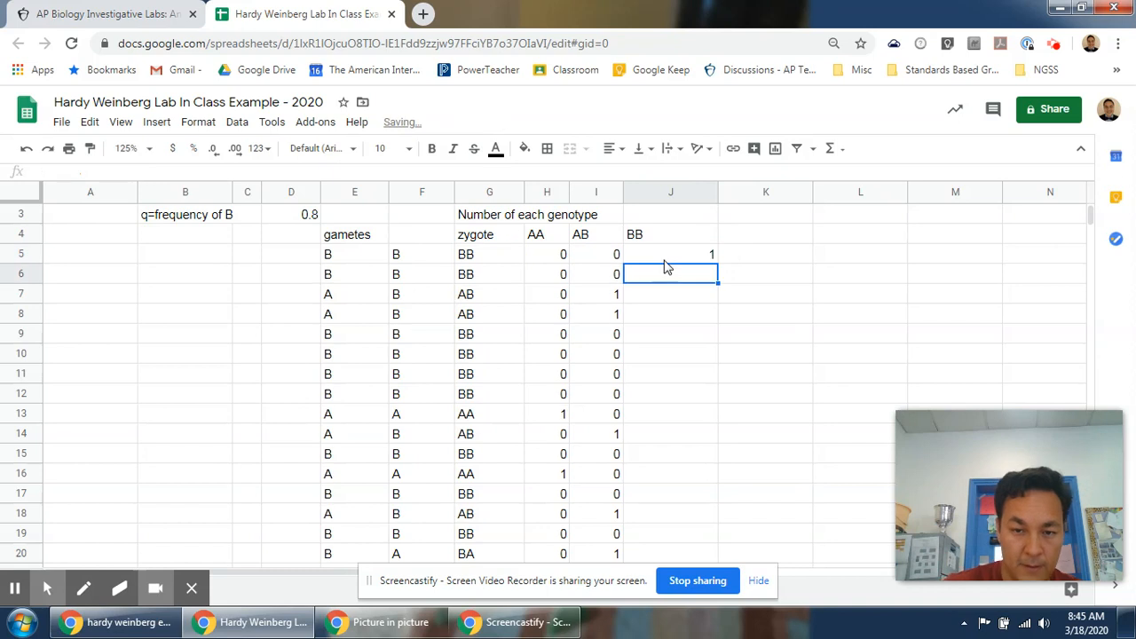
click(707, 259)
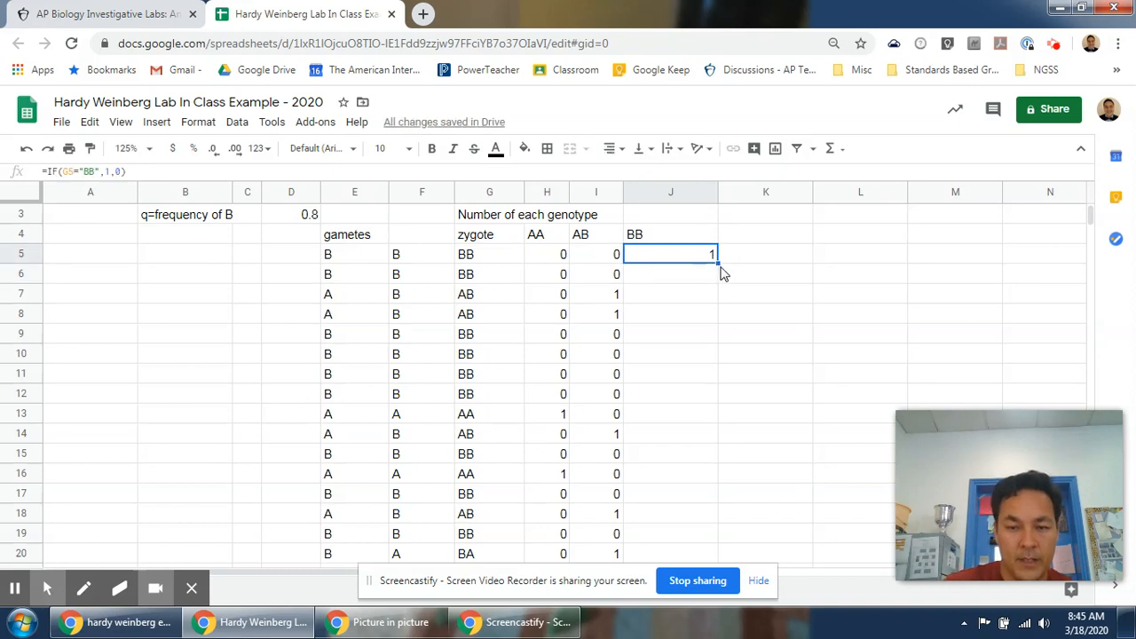
Fill the BB count formula from J5 down through row 20 and narrow column J to fit.
drag(719, 262, 694, 513)
scroll(679, 408, up, 2)
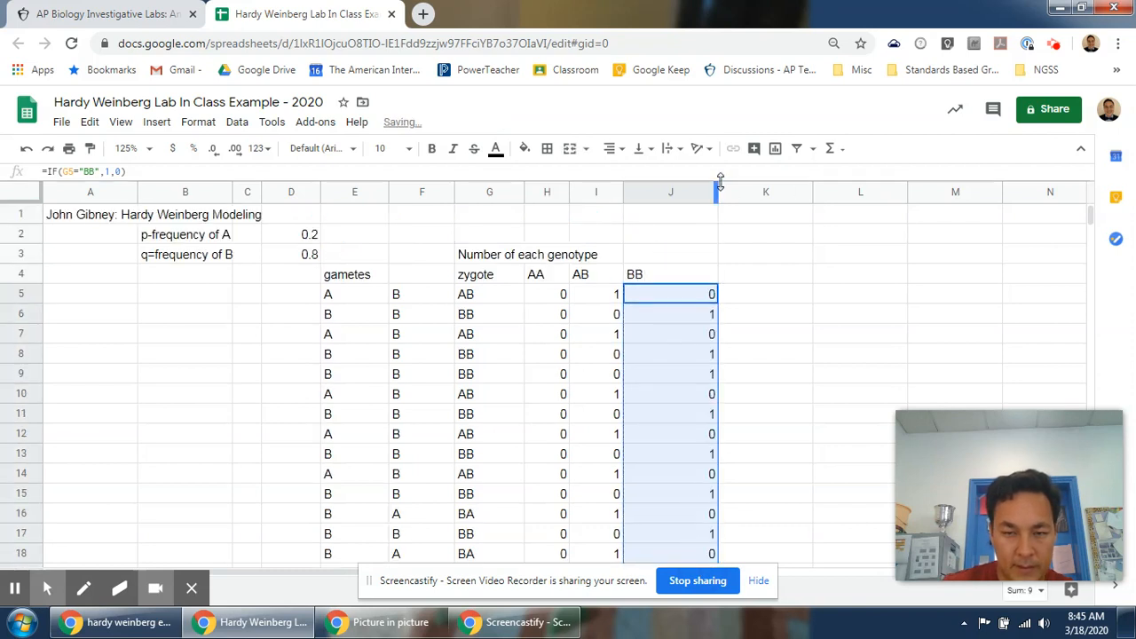
drag(717, 192, 671, 197)
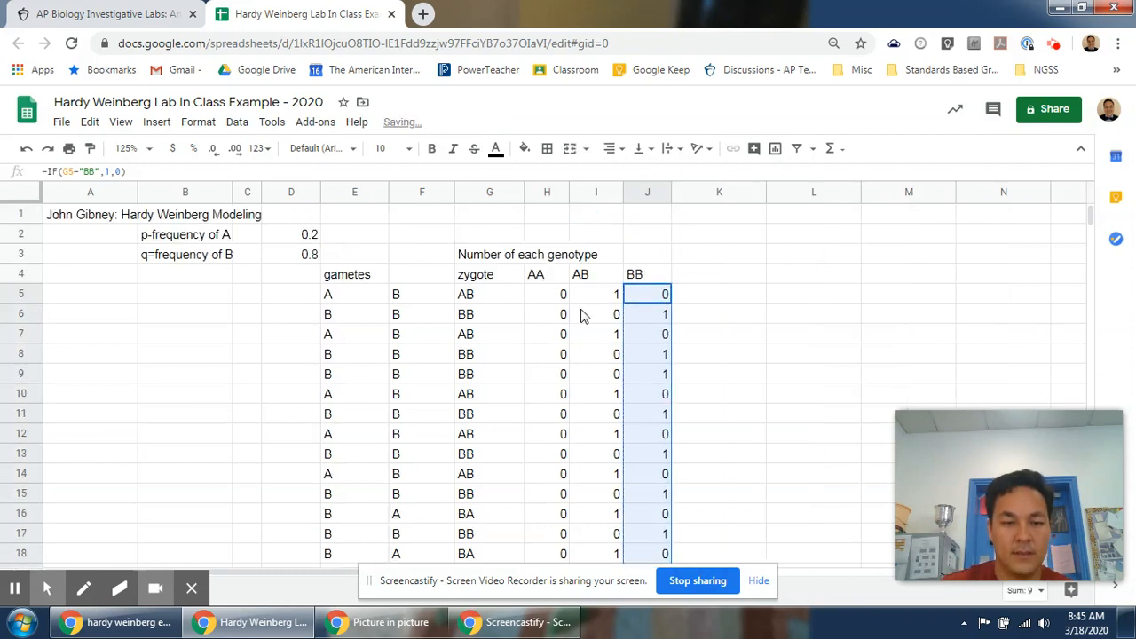
Set the p-frequency of A in D2 to 0.3.
click(294, 238)
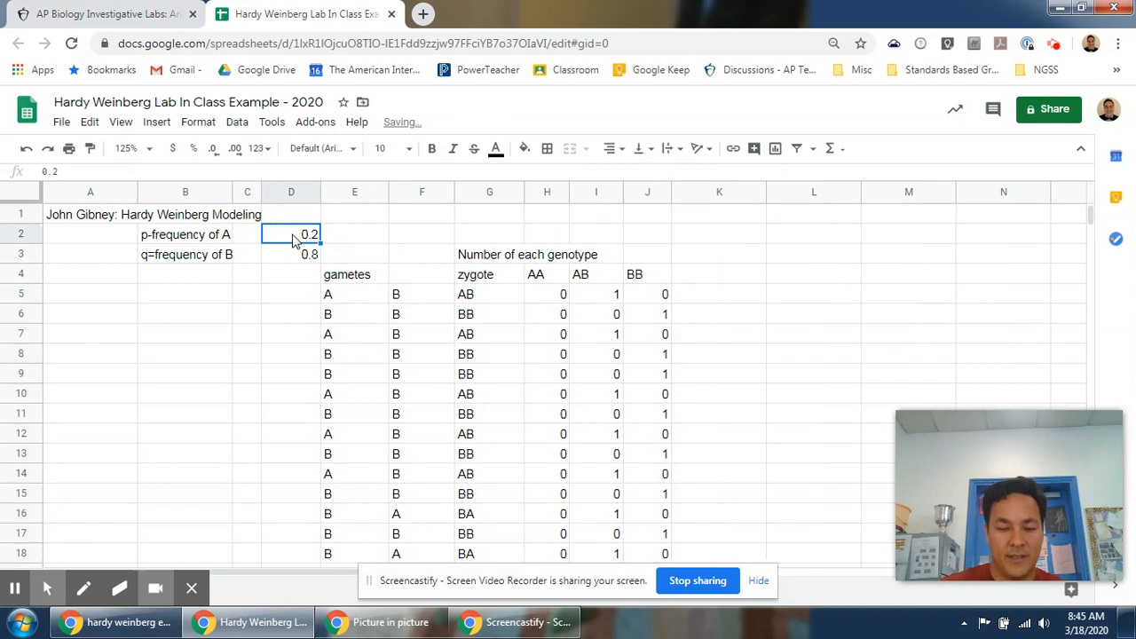
key(BackSpace)
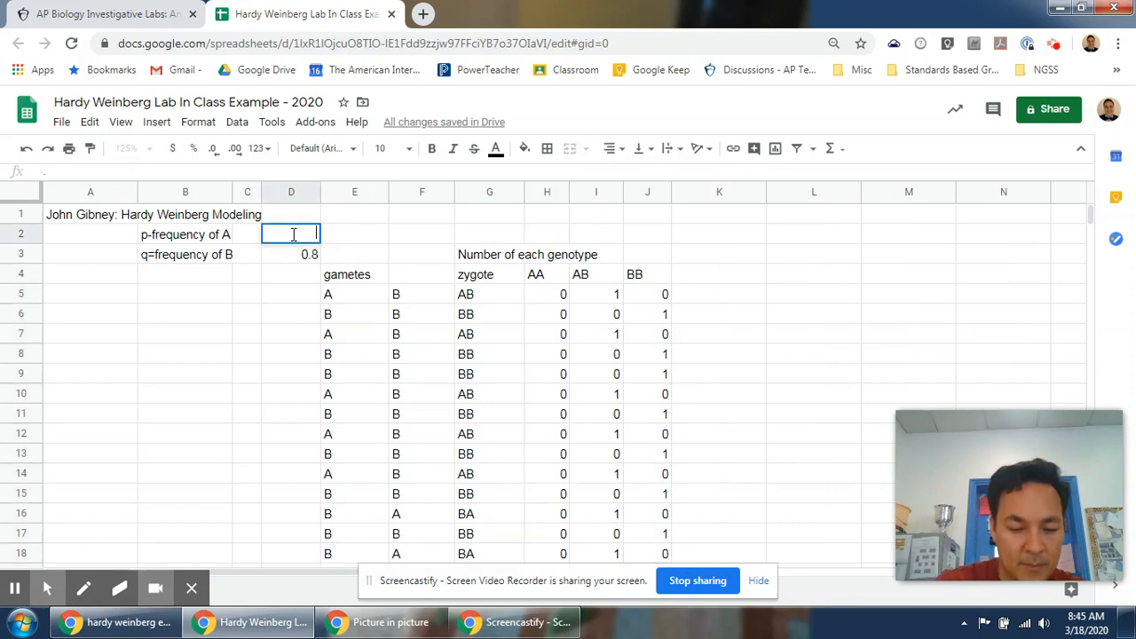
text(.3)
key(Return)
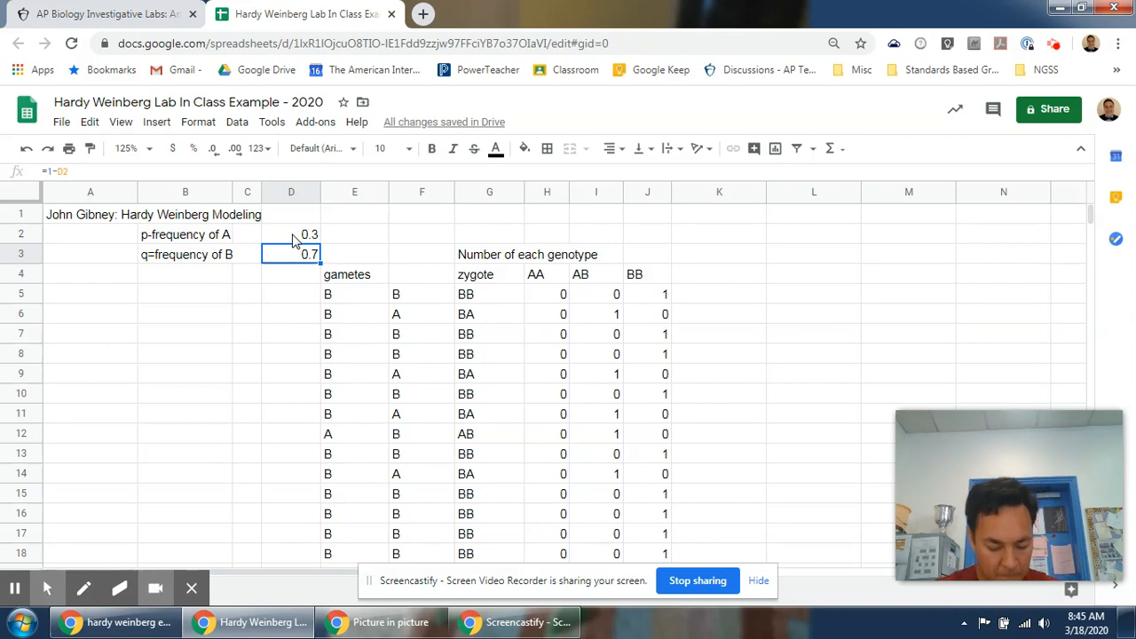
Label C21 as "Sums for each genotype".
scroll(302, 226, down, 2)
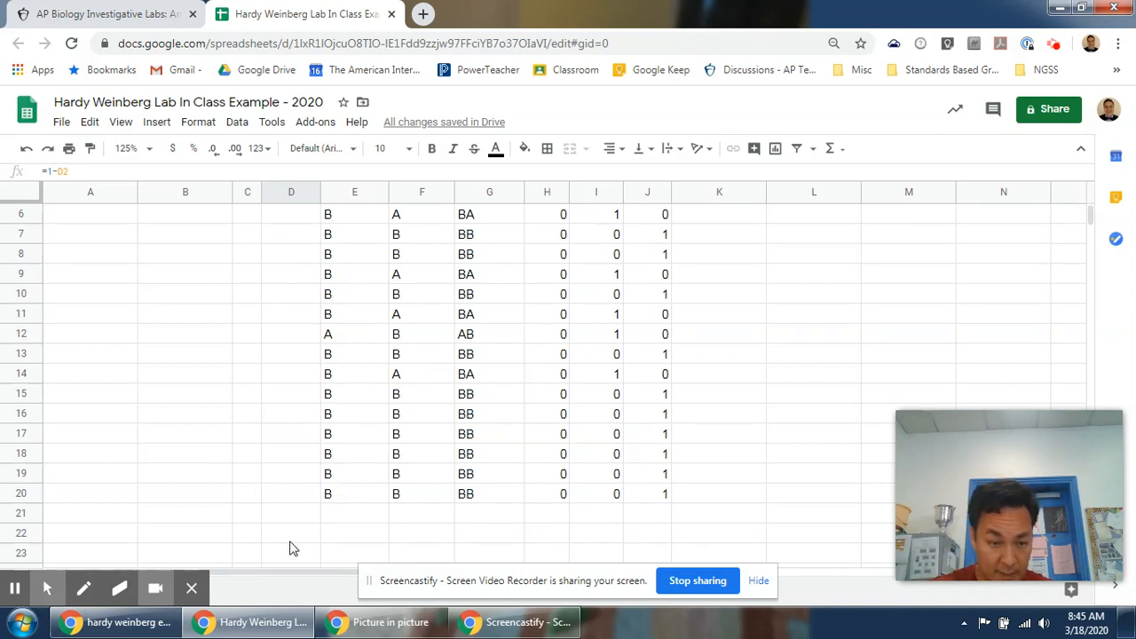
click(254, 515)
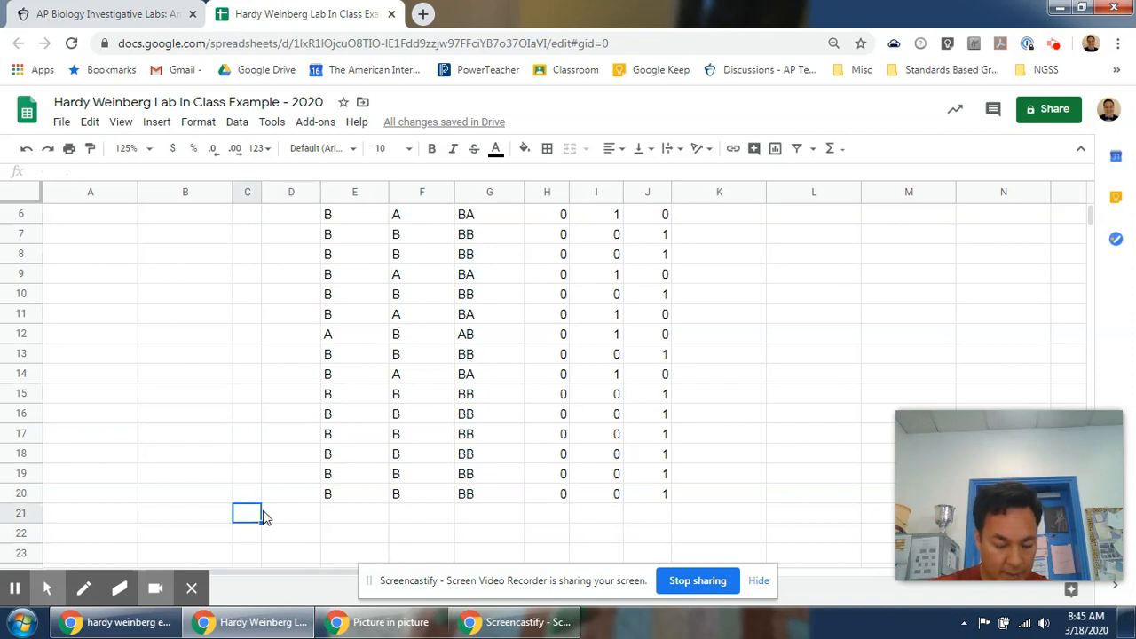
text(Sums for each g)
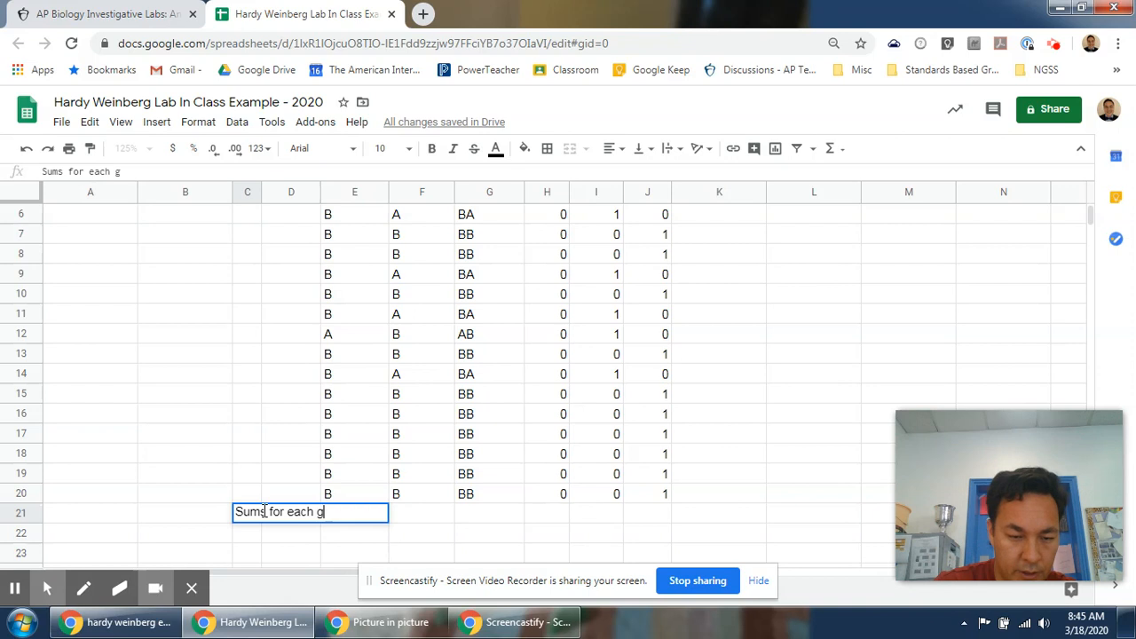
text(enotype)
key(Return)
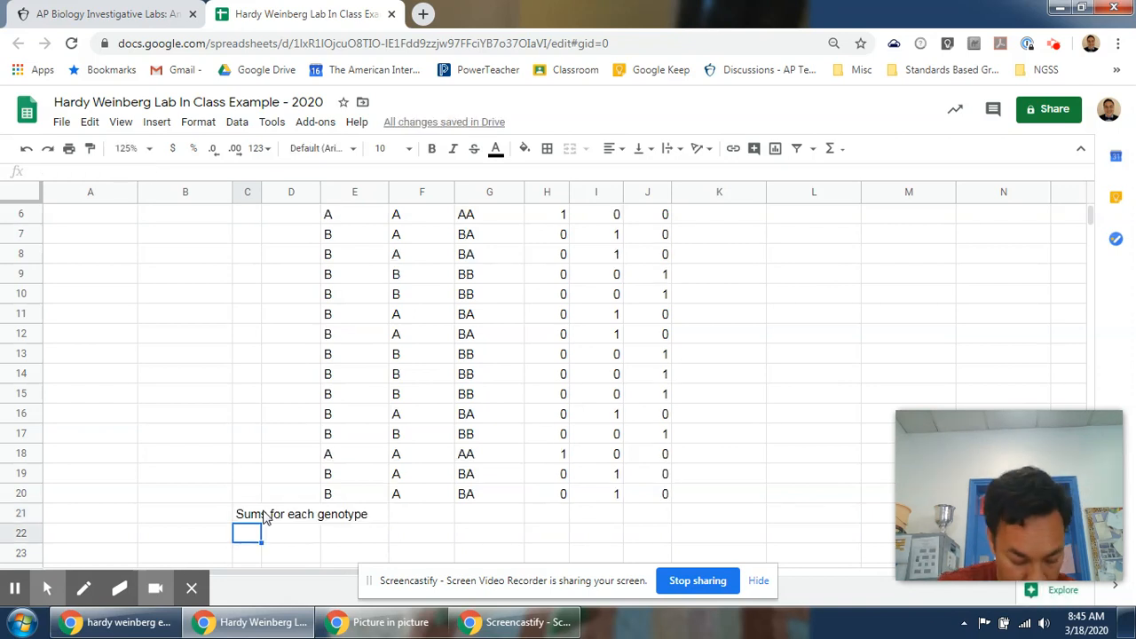
Enter the formula =sum(h5:h20) in H21 to total the AA genotypes.
key(Up)
key(Right)
key(Right)
key(Right)
key(Right)
key(Right)
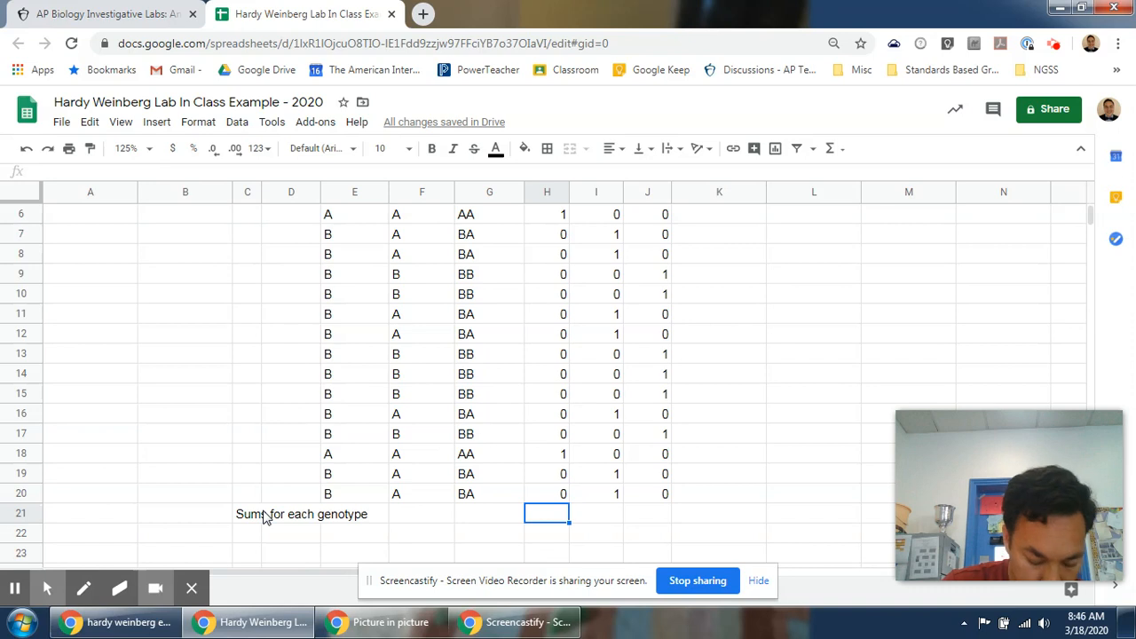
text(=)
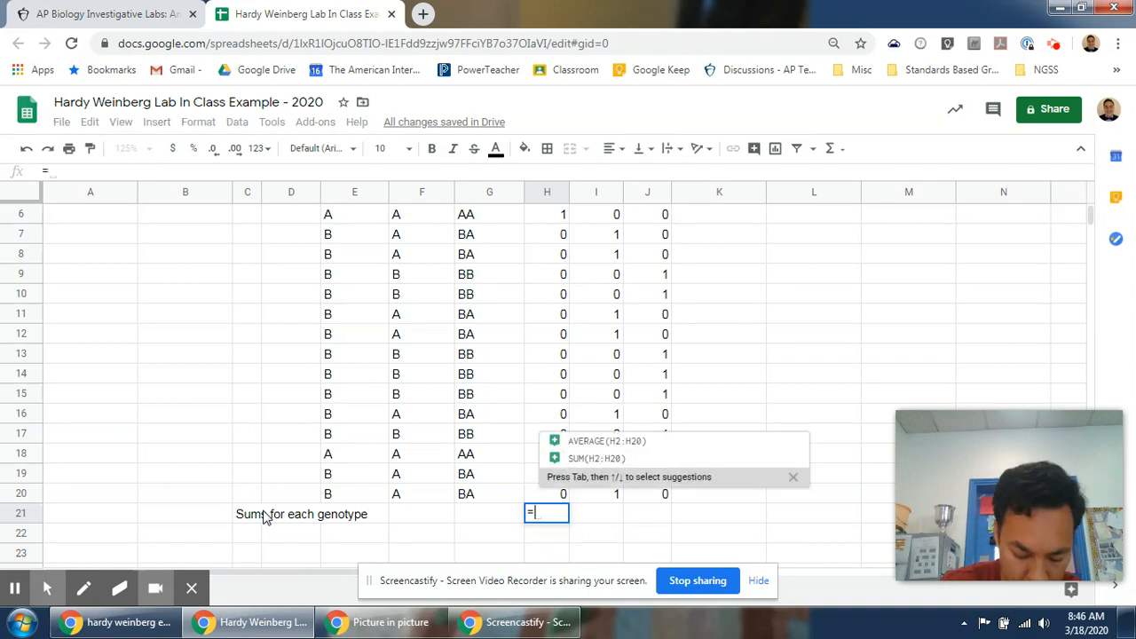
text(sum(h)
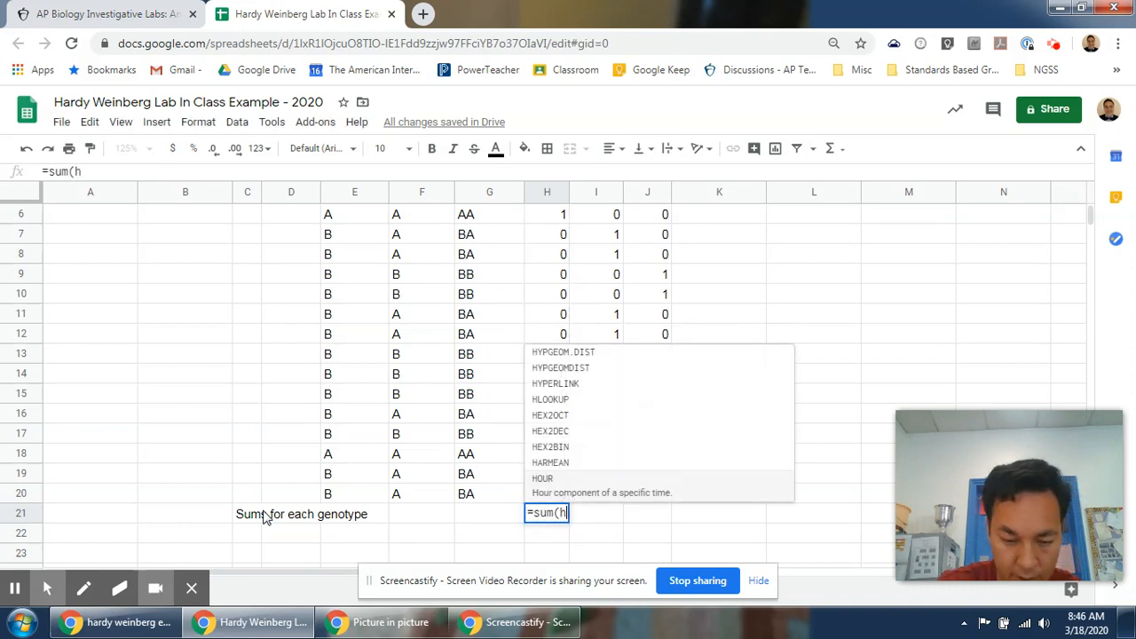
text(5:h20))
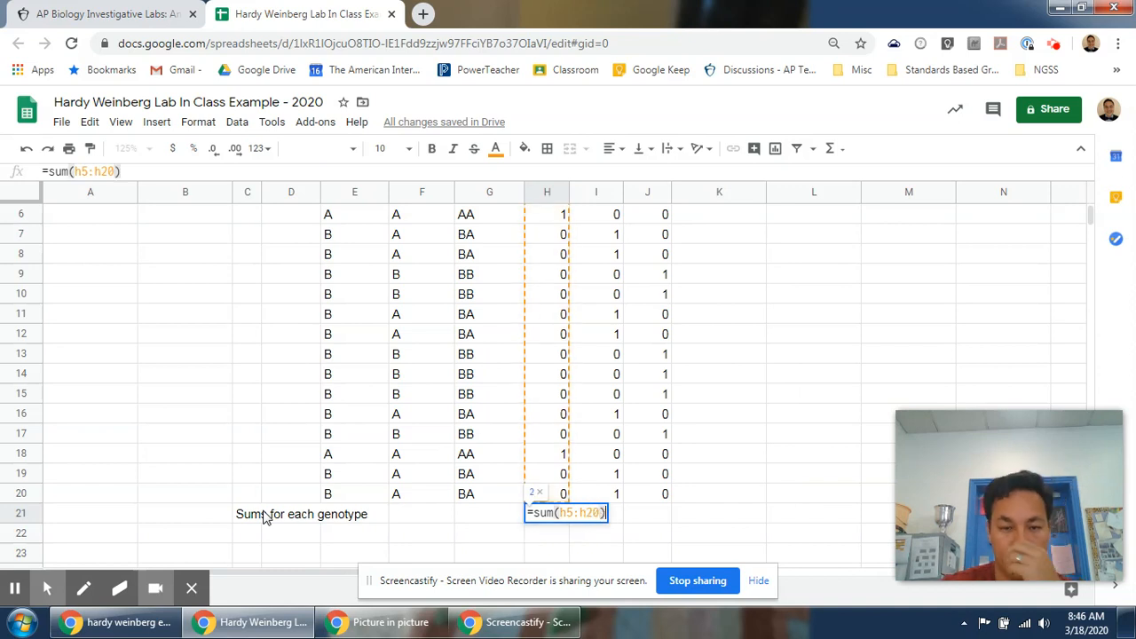
scroll(391, 441, up, 3)
scroll(391, 441, down, 1)
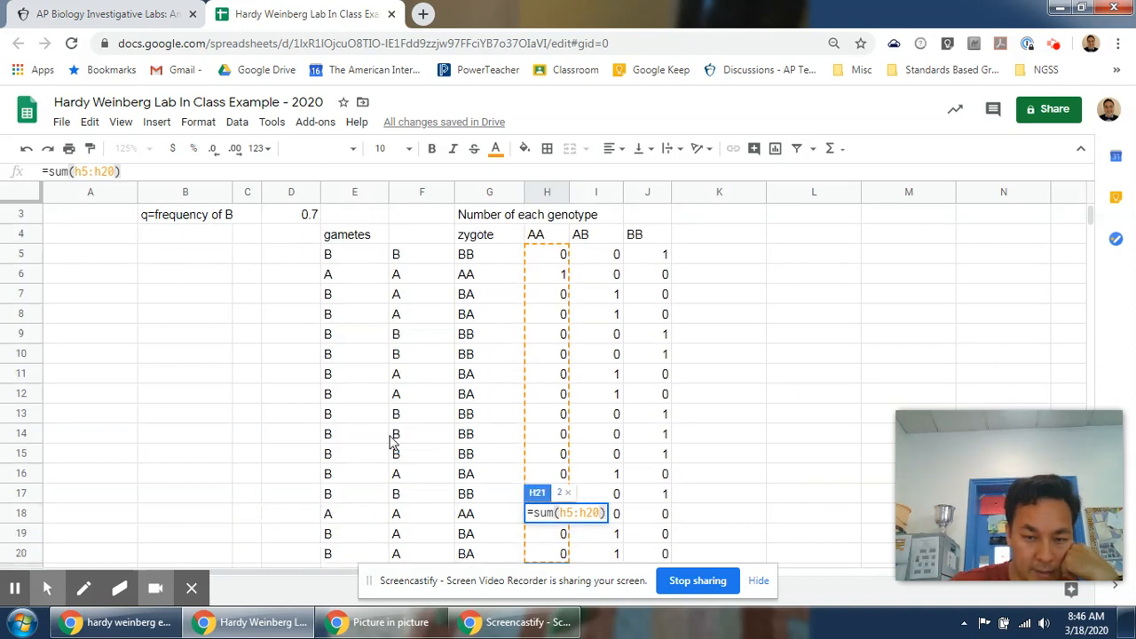
scroll(391, 441, down, 1)
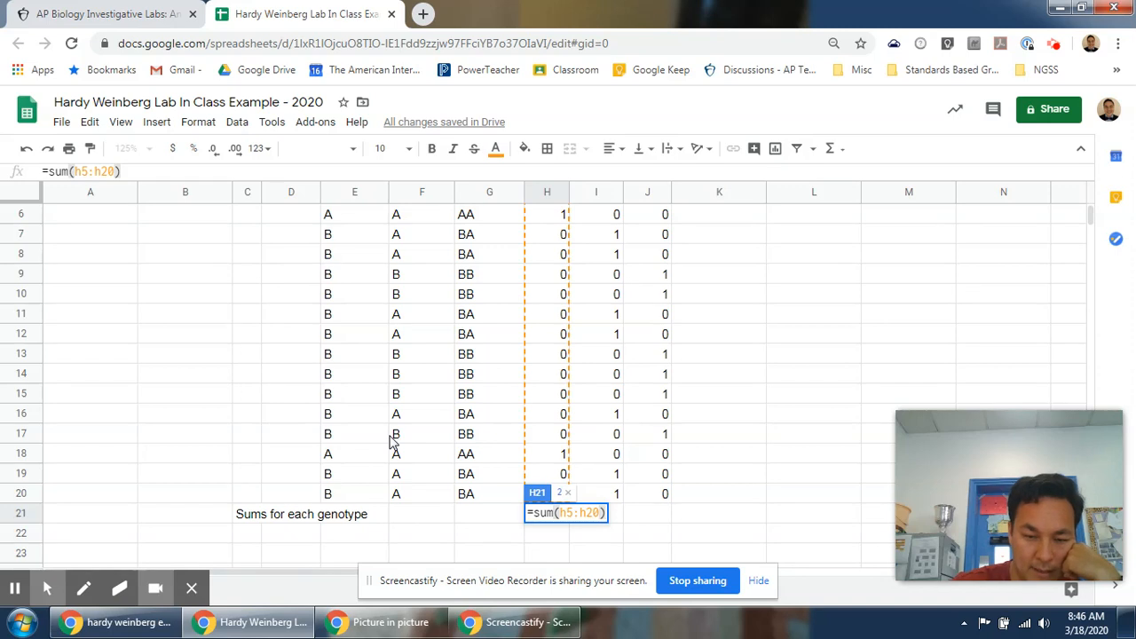
key(Return)
Fill the sum formula from H21 across to J21 to total the AB and BB genotypes.
scroll(552, 534, up, 2)
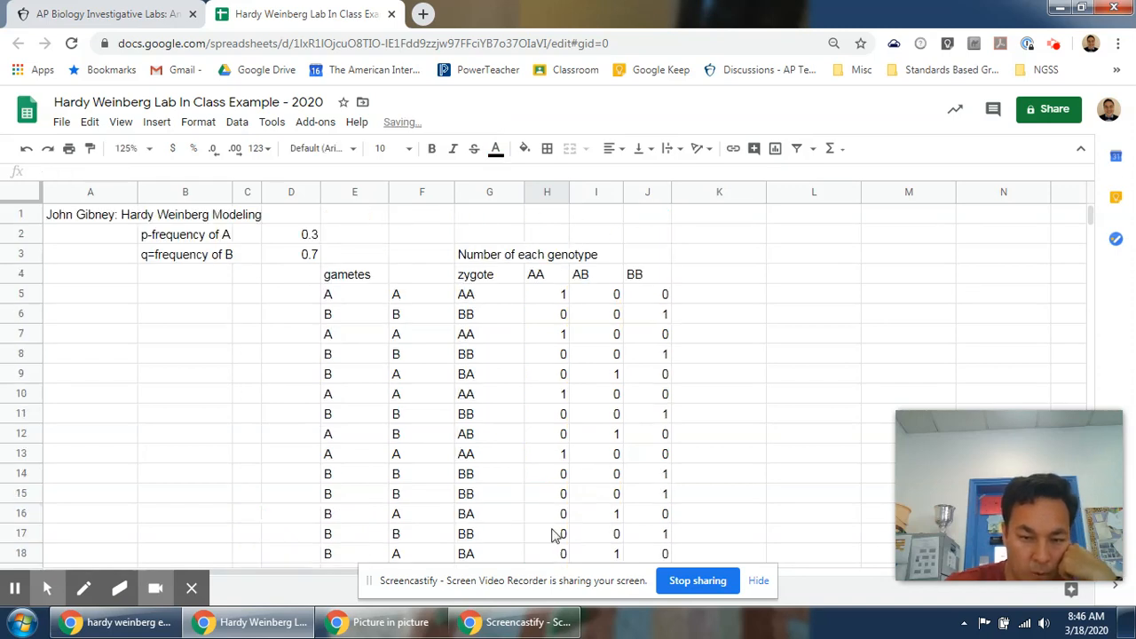
scroll(552, 533, down, 2)
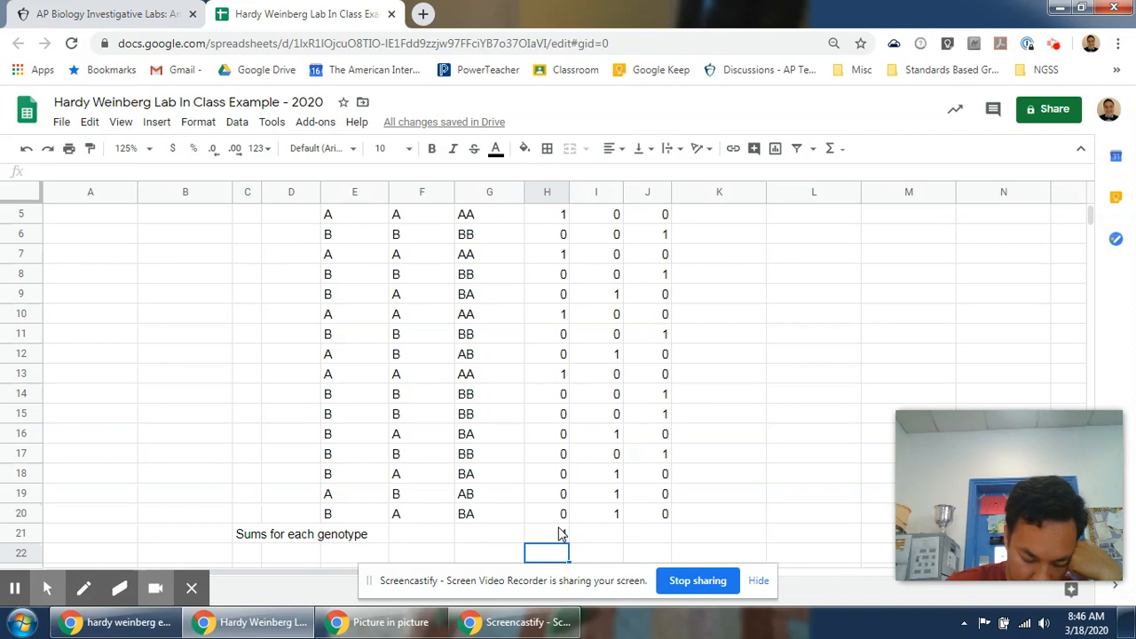
click(561, 532)
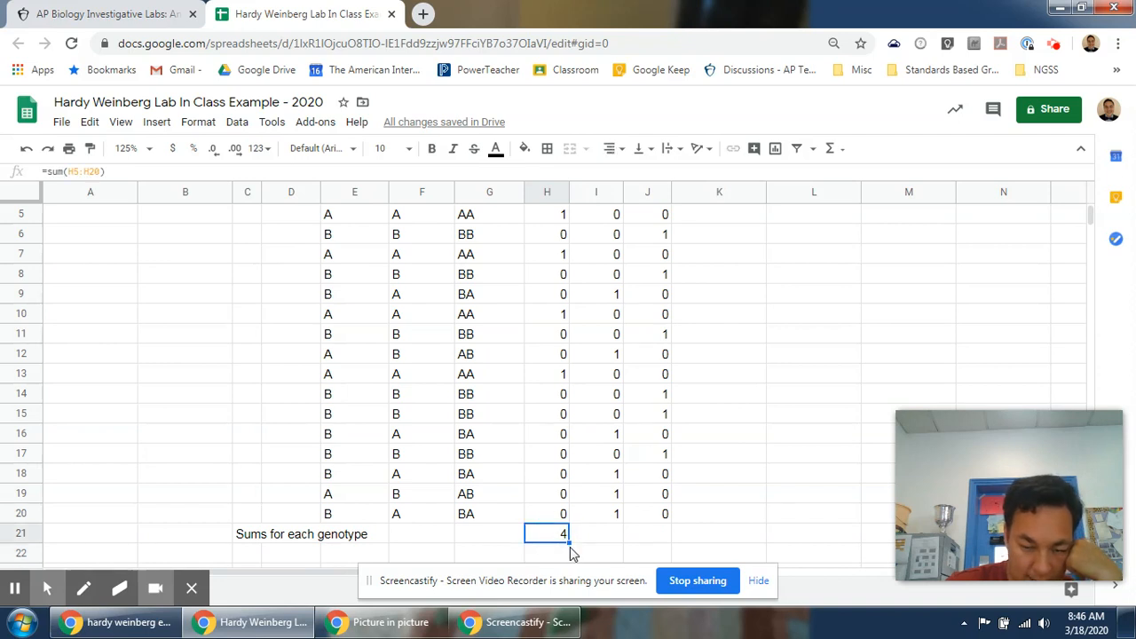
drag(570, 543, 646, 549)
click(609, 533)
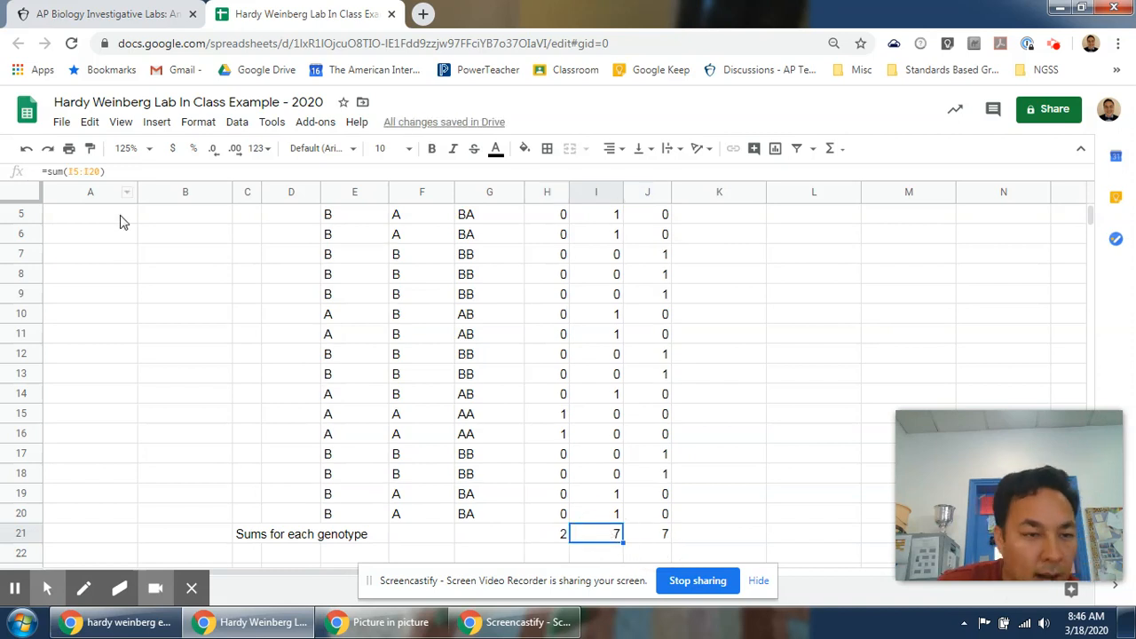
click(667, 534)
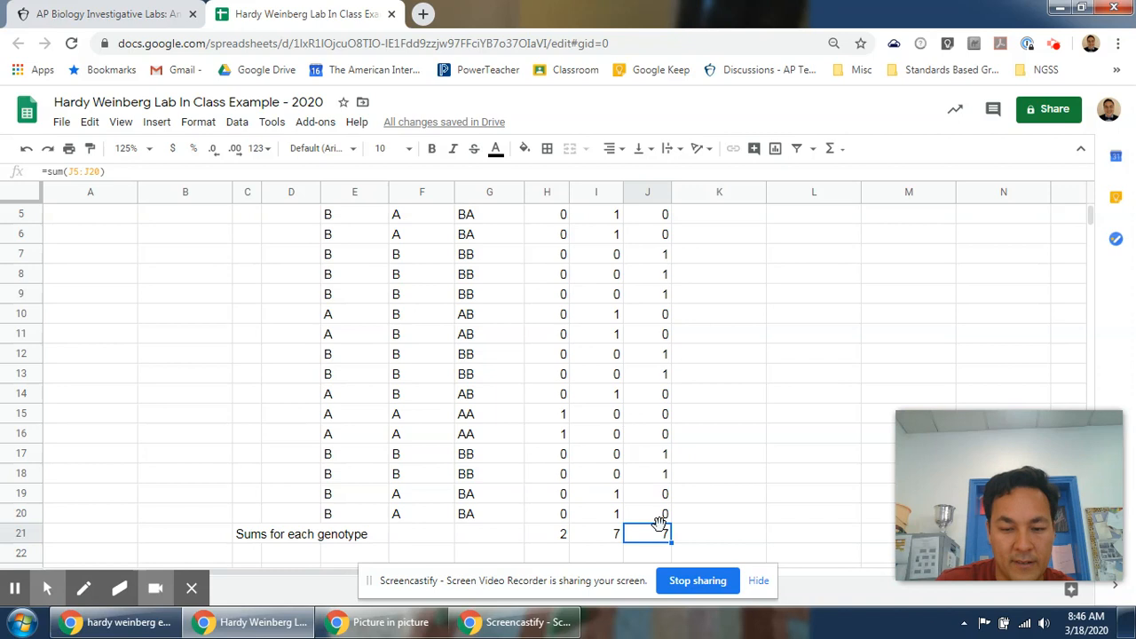
scroll(666, 537, up, 1)
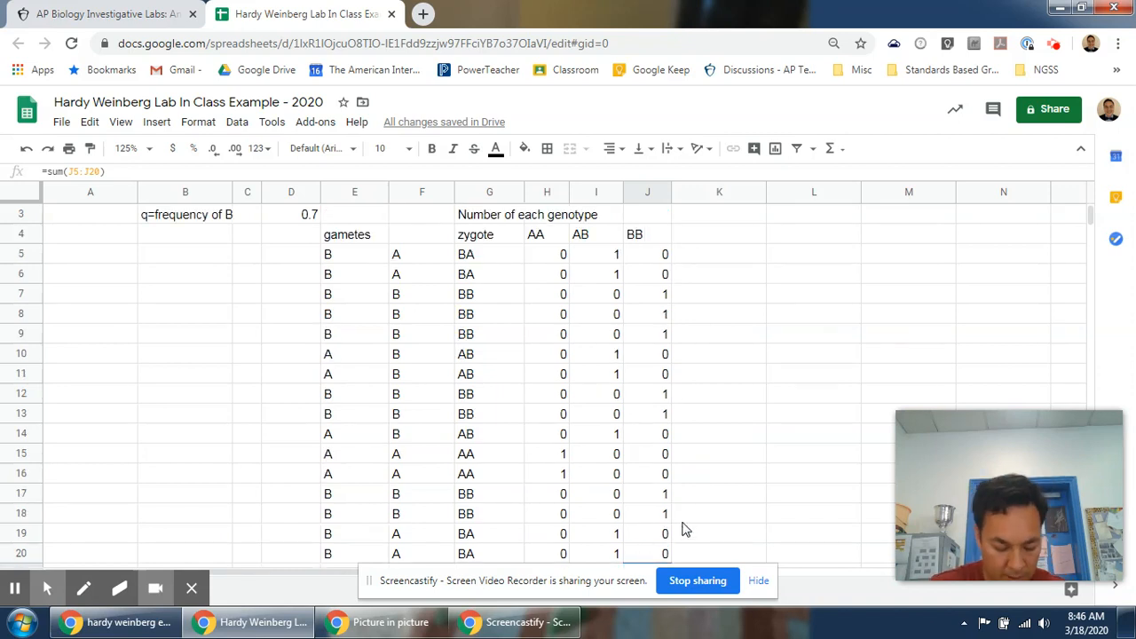
scroll(652, 492, down, 1)
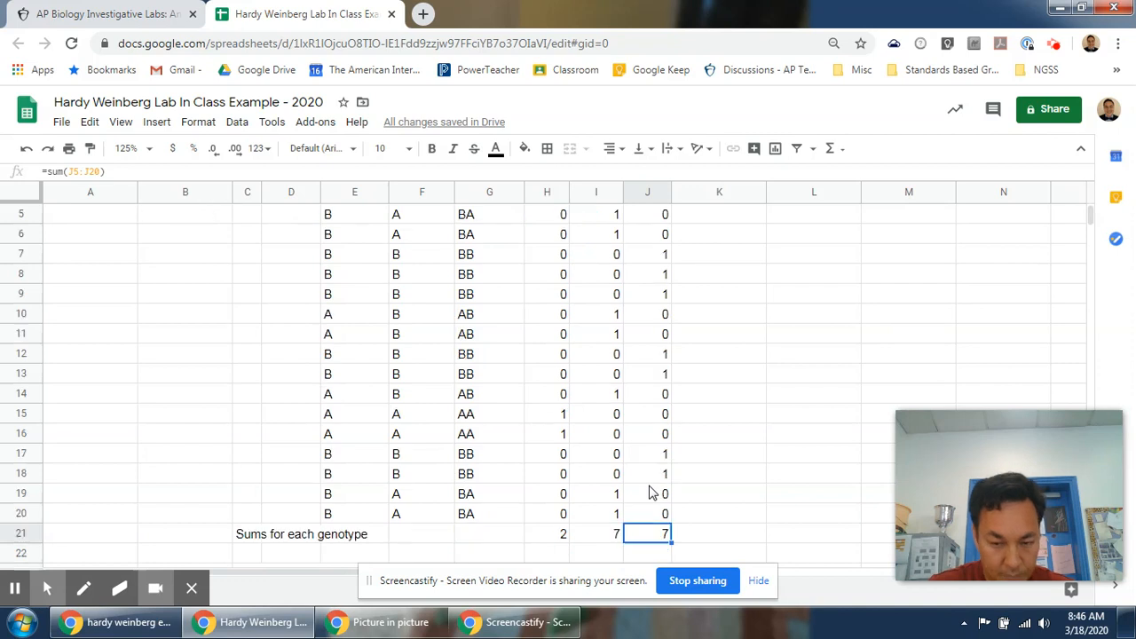
scroll(652, 493, down, 1)
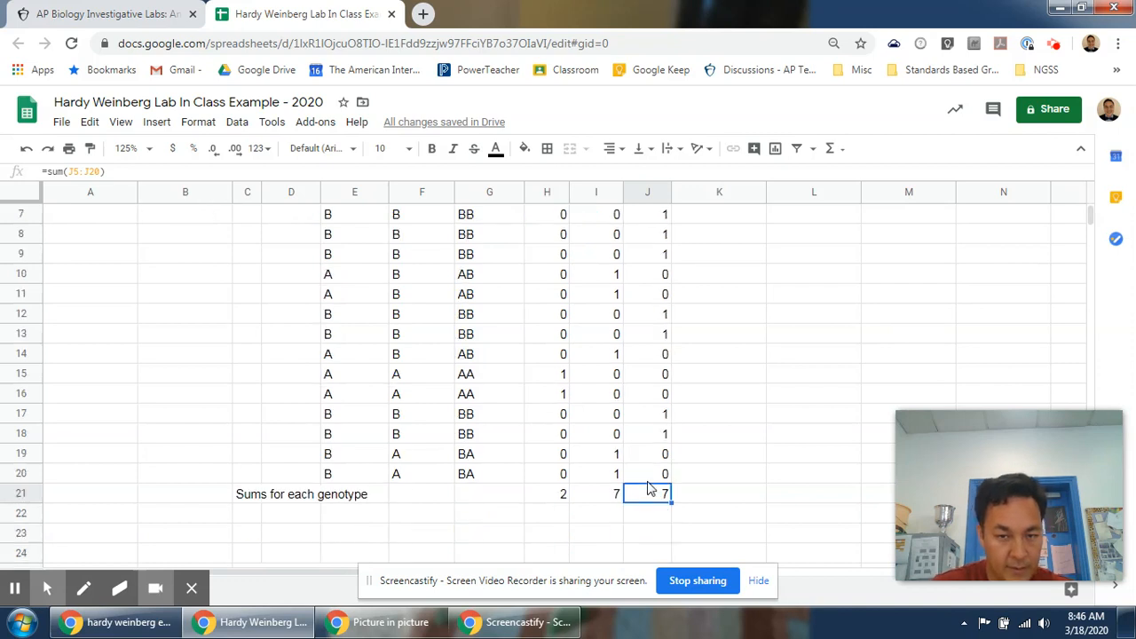
Enter the allele label A in H23.
click(555, 537)
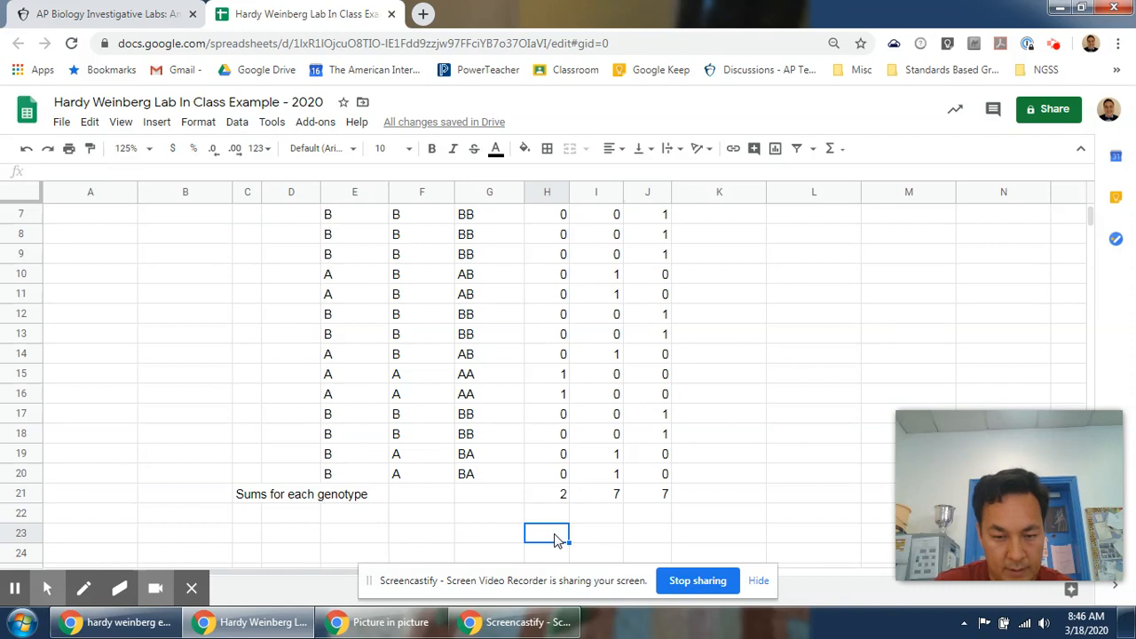
text(A)
key(Return)
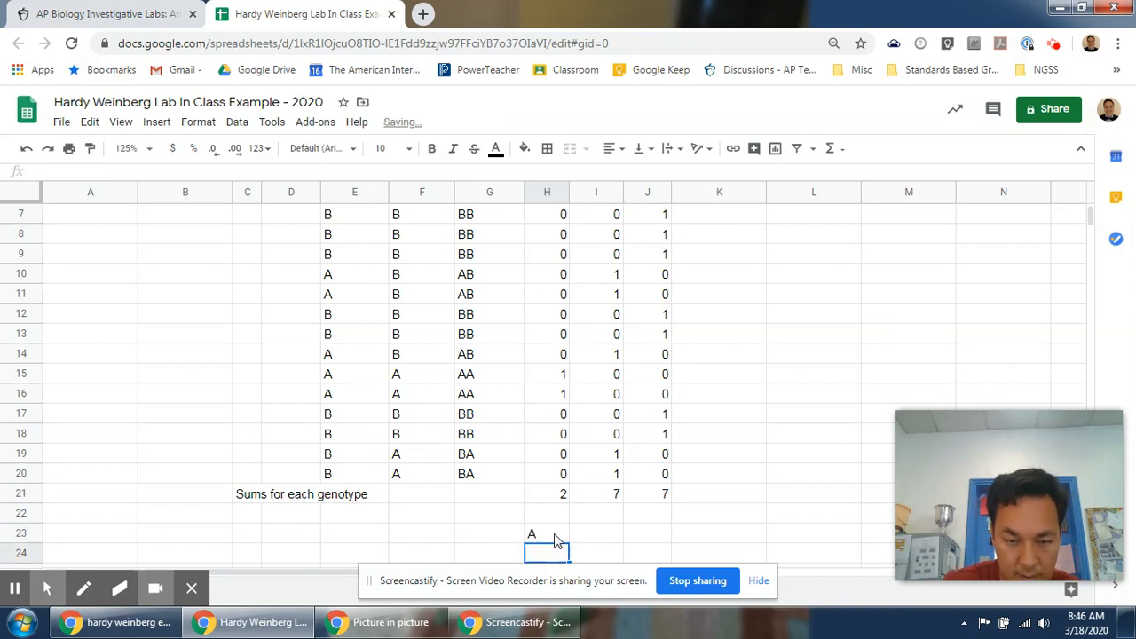
Inspect the genotype sum formulas in row 21 and recalculate the sheet.
key(Up)
key(Up)
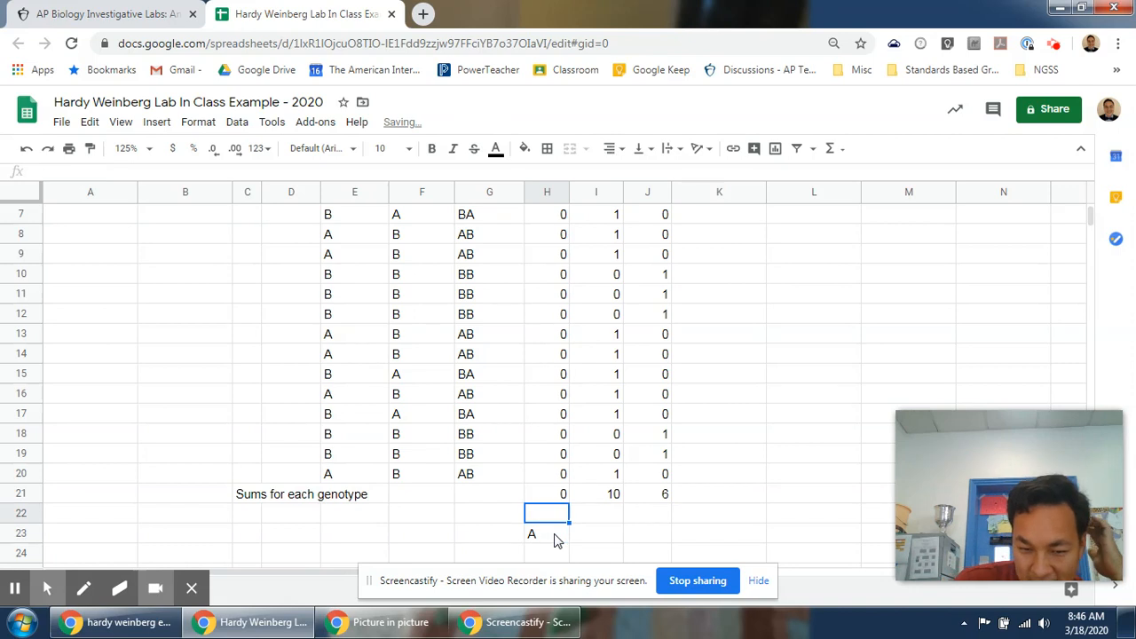
key(Up)
key(Right)
key(Right)
key(Right)
key(Left)
key(Left)
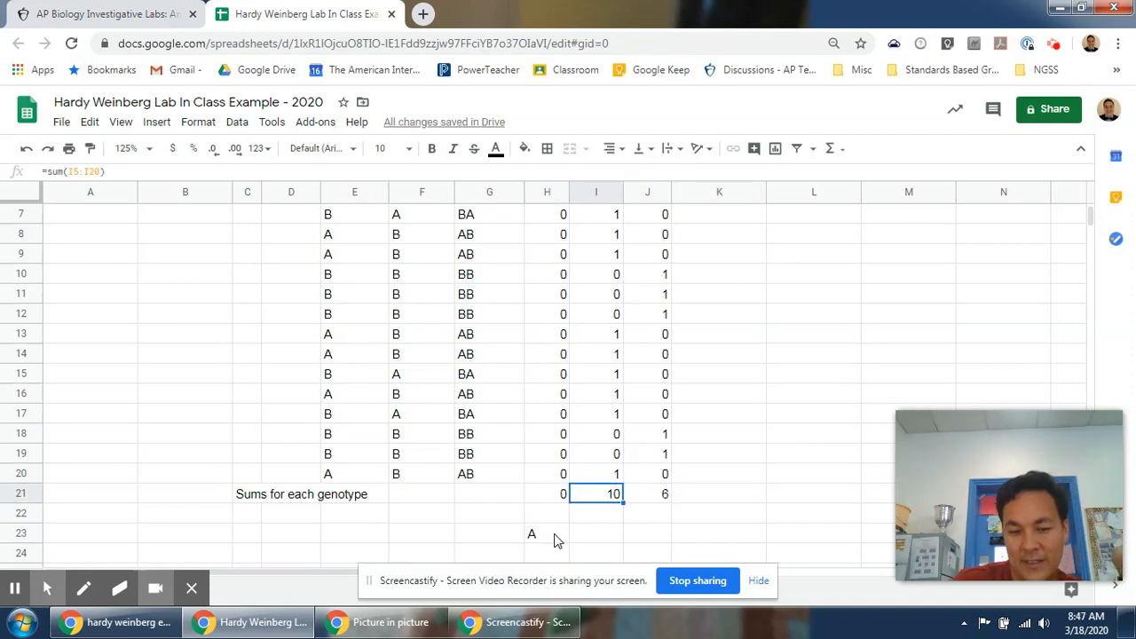
key(Left)
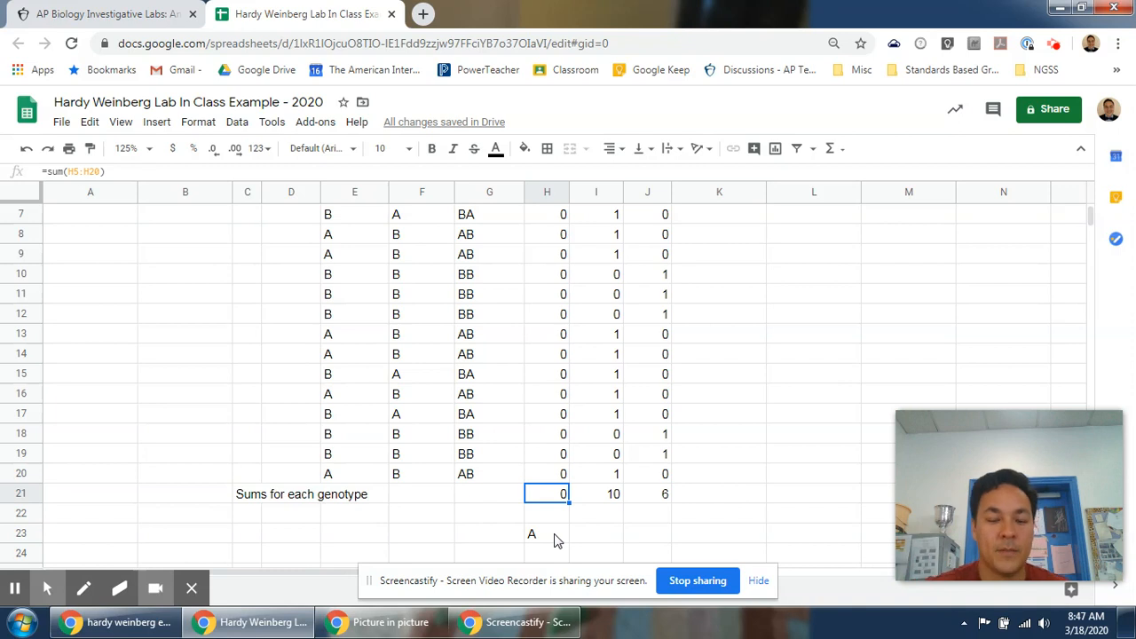
key(Down)
key(Down)
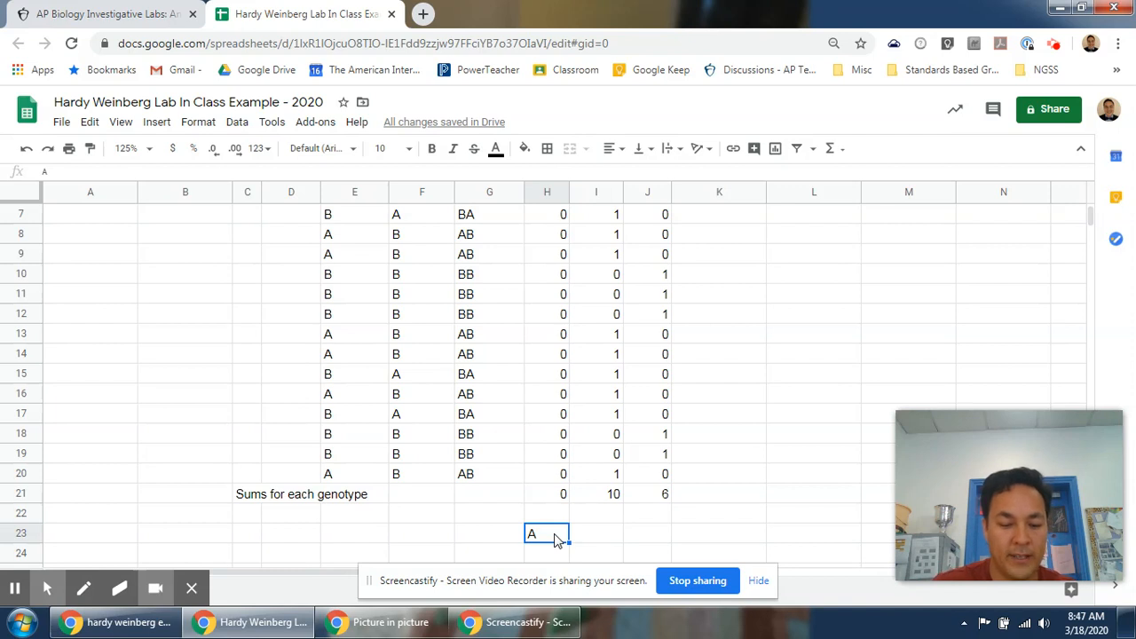
key(F9)
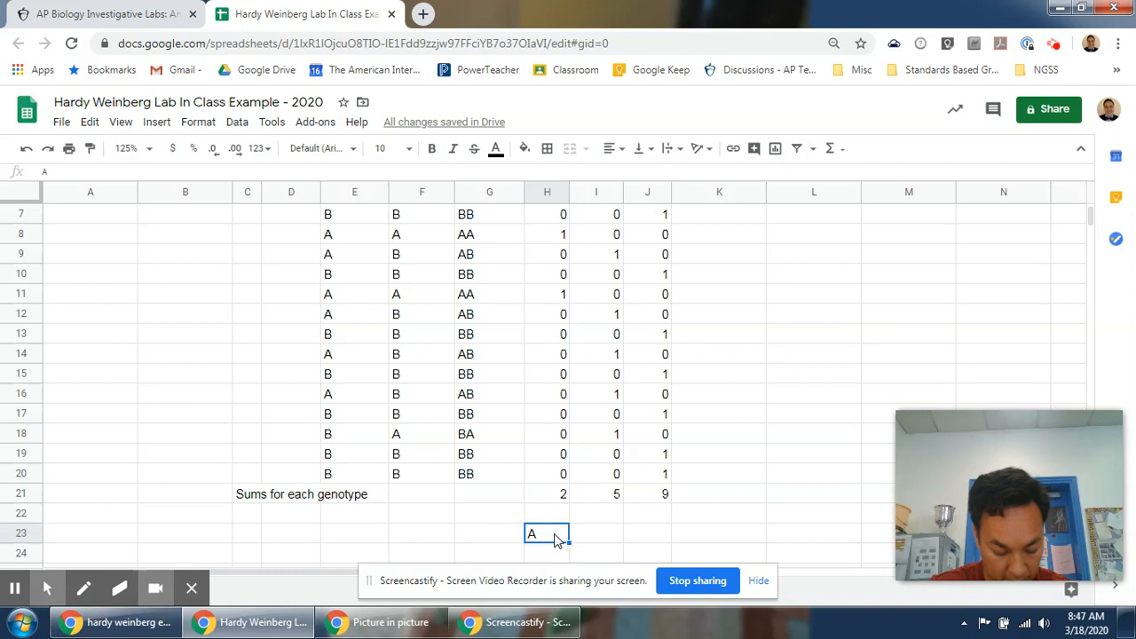
Enter the allele label B in J23.
key(Right)
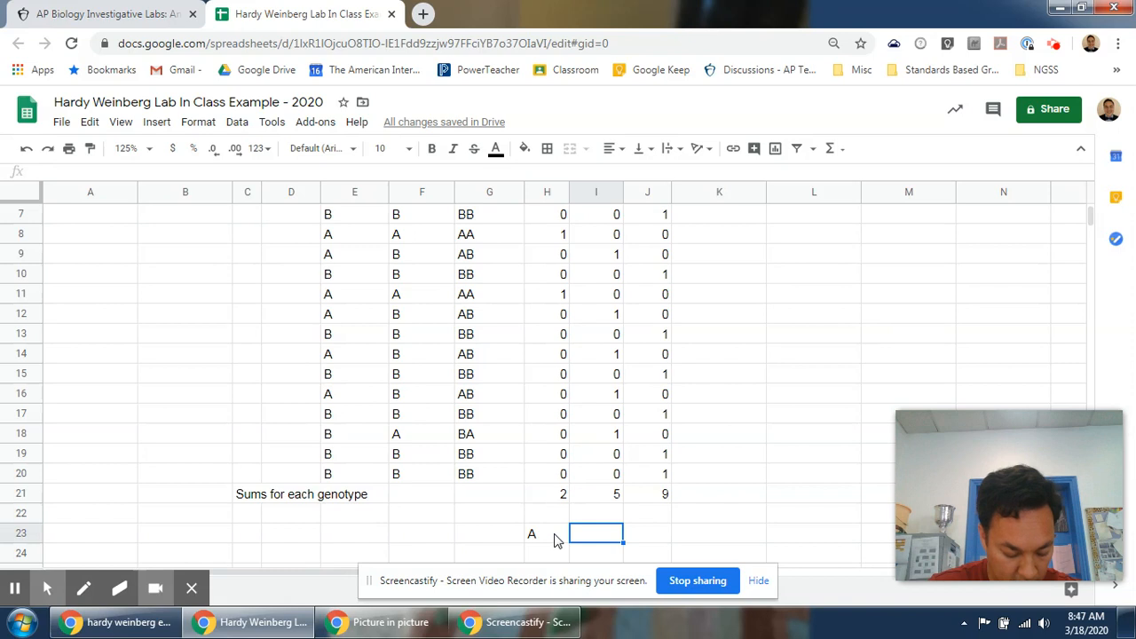
key(Right)
text(B)
key(Return)
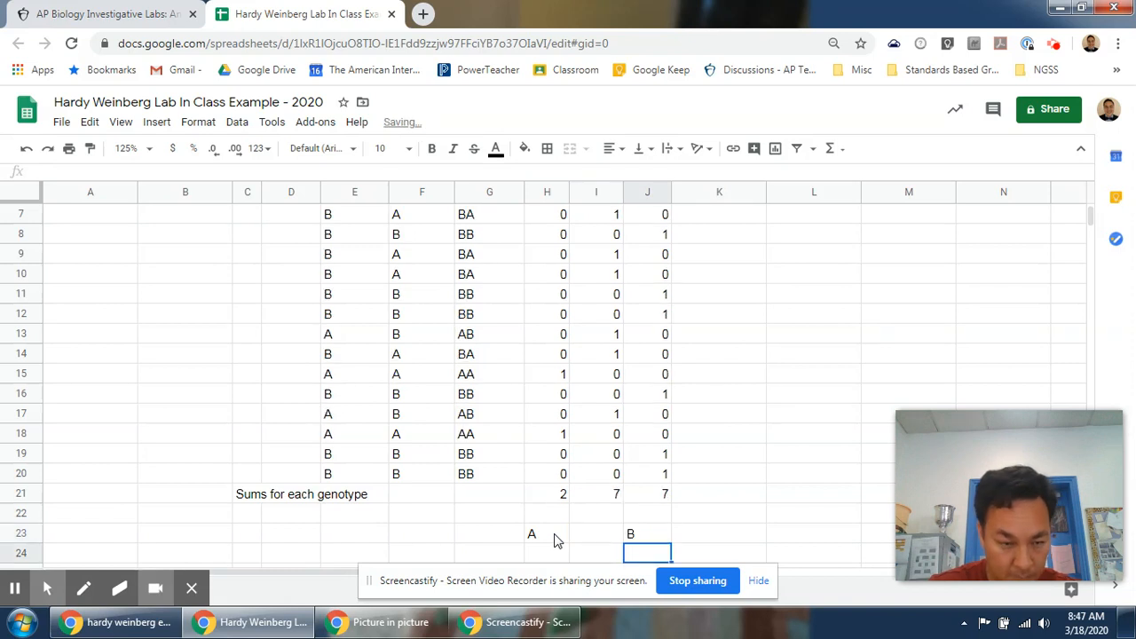
Enter the label "Number of each allele" in C24 below the genotype sums.
key(Left)
key(Left)
key(Left)
key(Left)
key(Left)
key(Left)
key(Left)
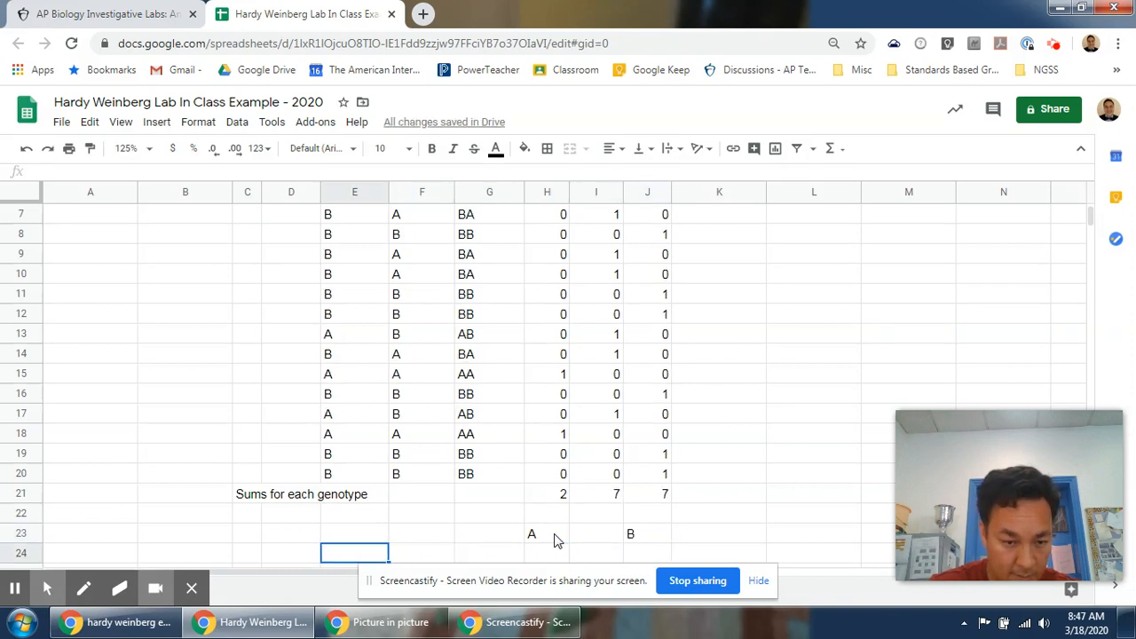
text(N)
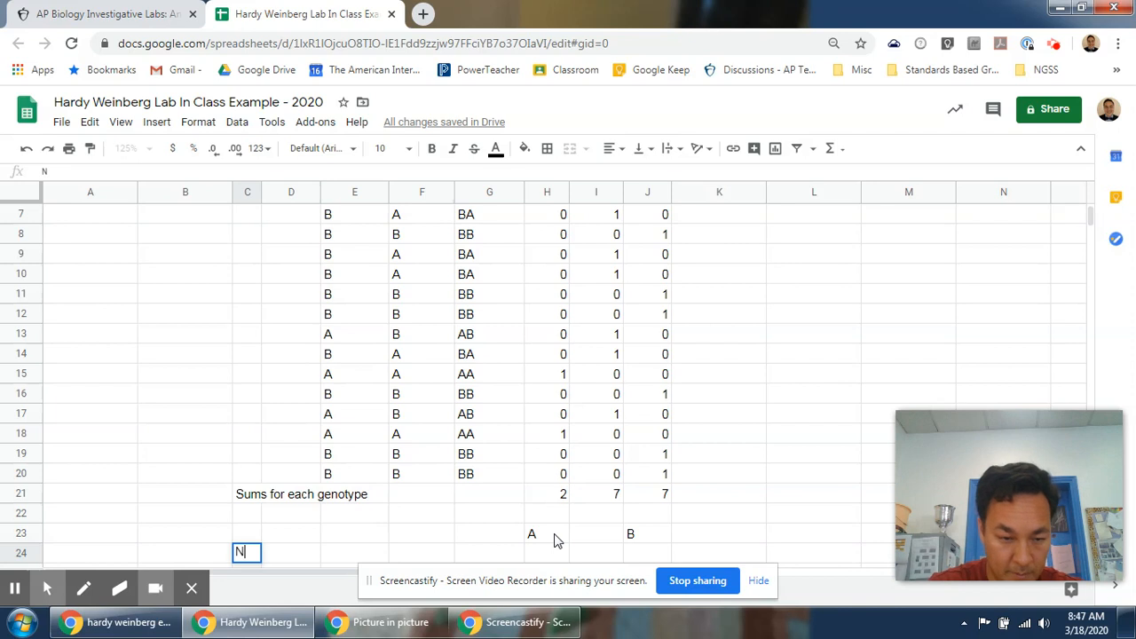
text(umber of each allele)
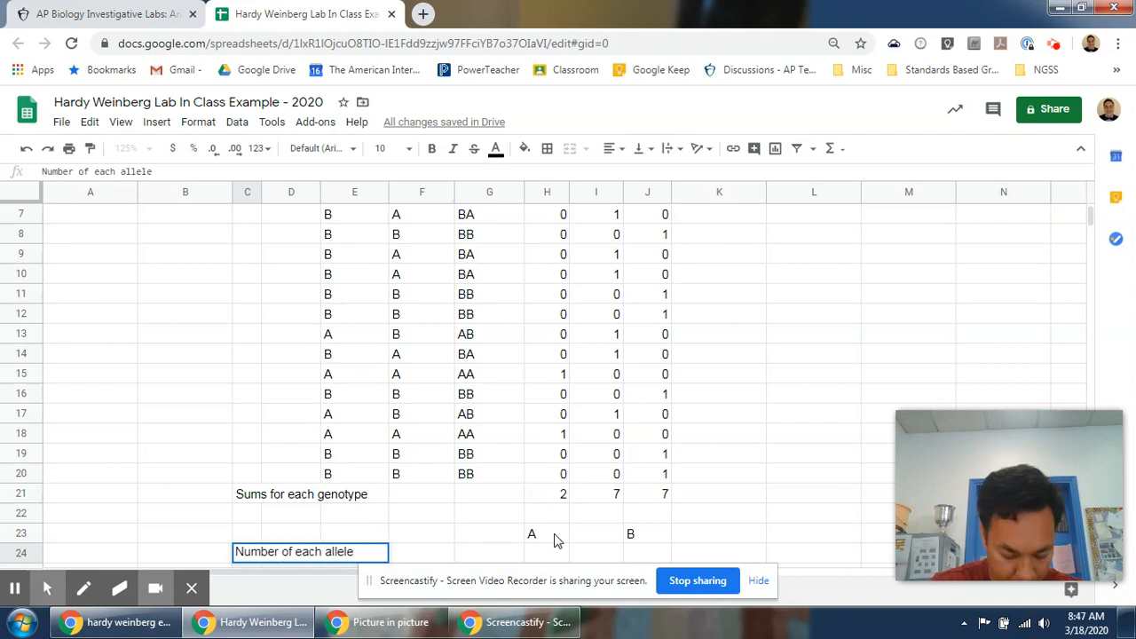
key(Return)
key(Up)
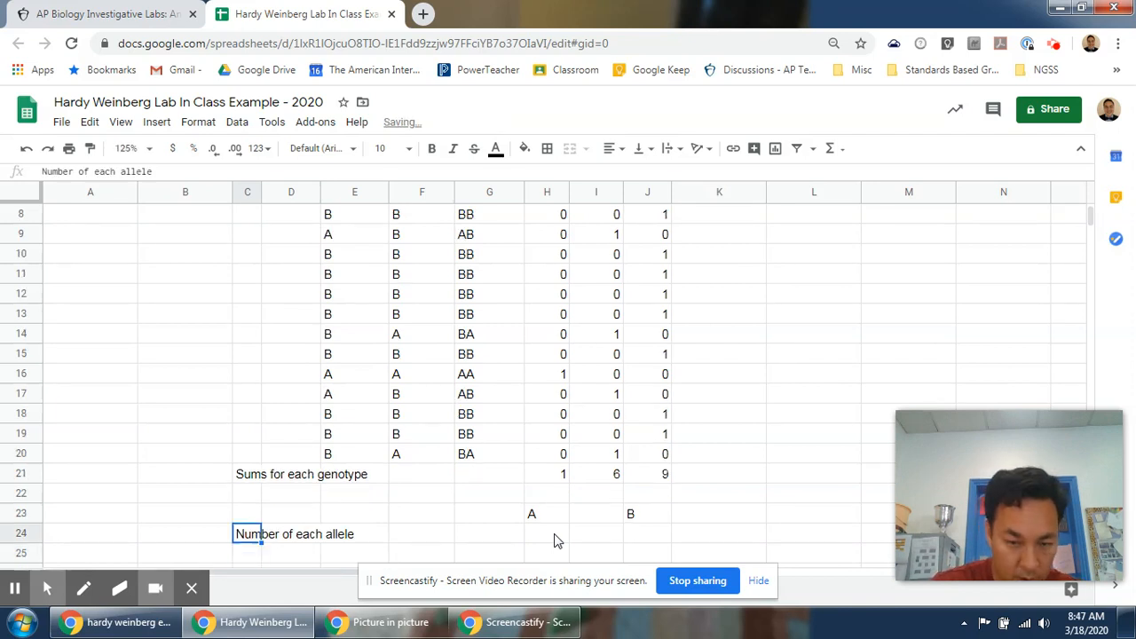
Enter =sum(h21,h21,i21) in H24 to count the A alleles.
key(Right)
key(Right)
key(Right)
key(Right)
key(Right)
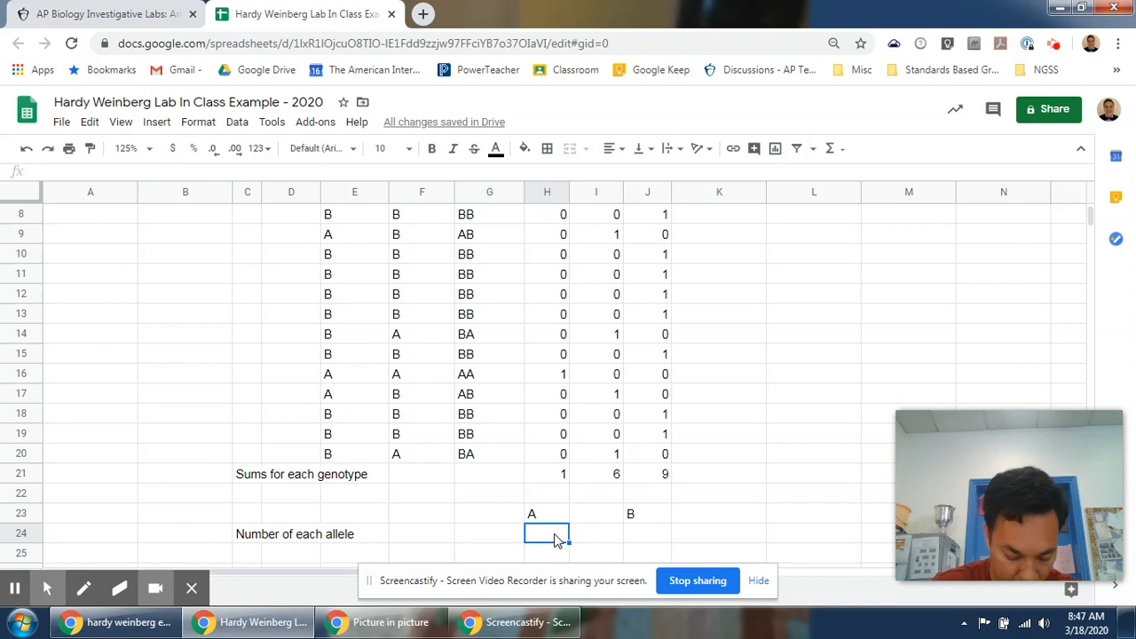
text(=)
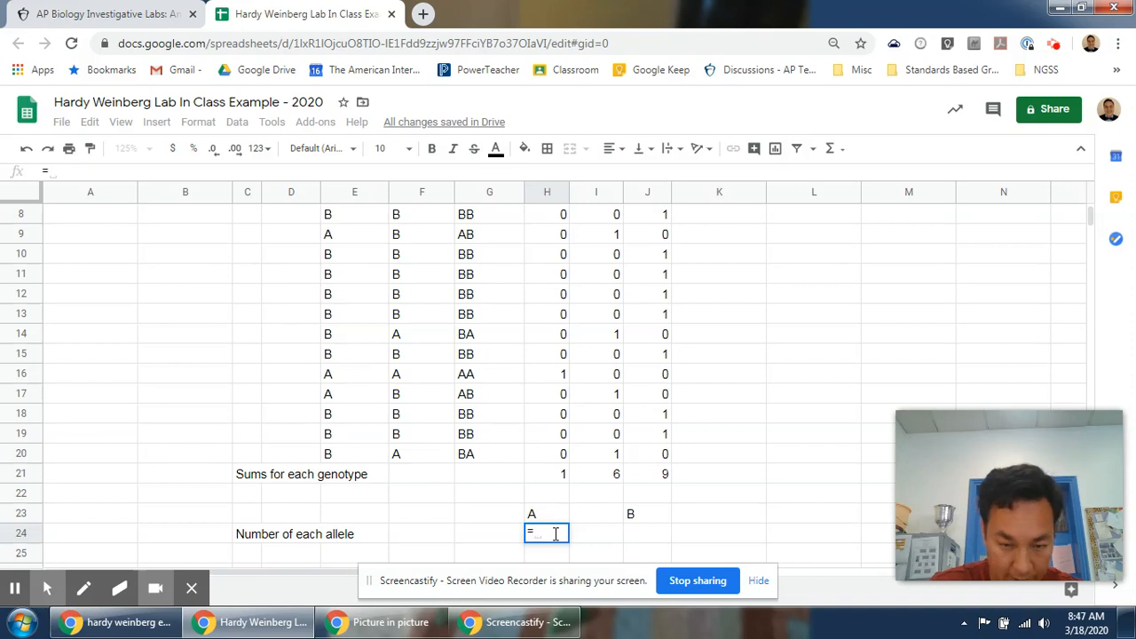
text(sum()
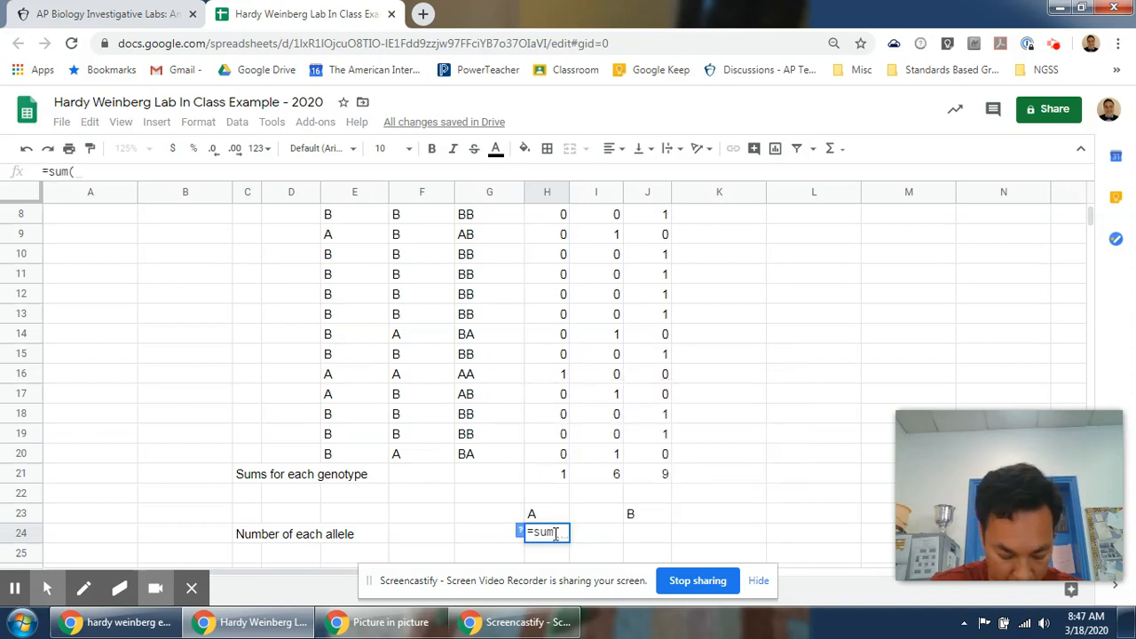
text(h21)
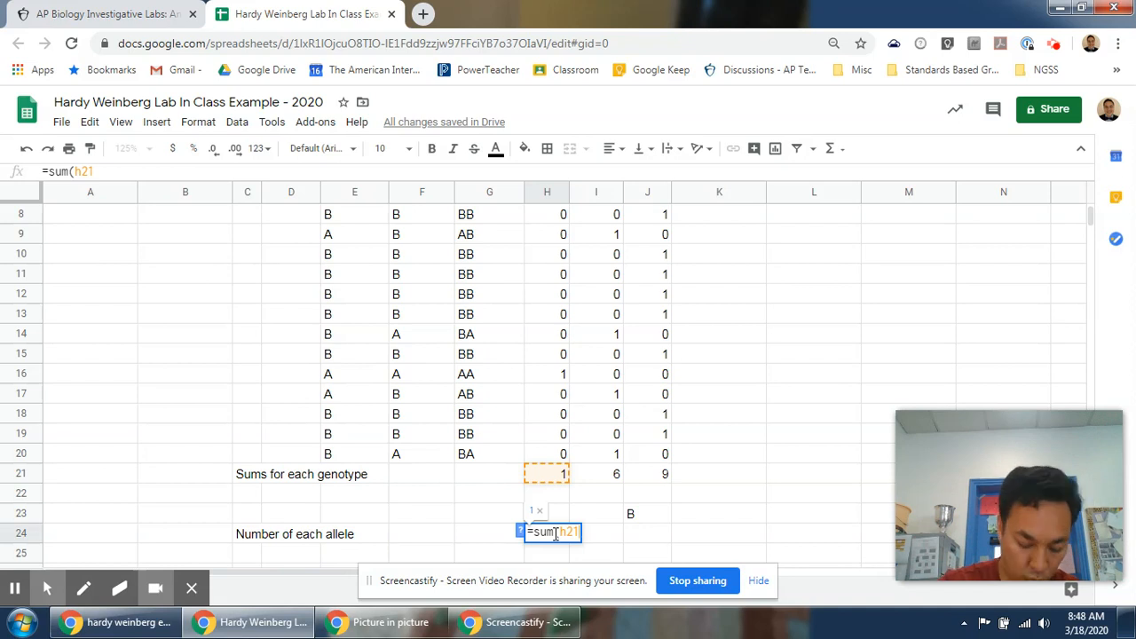
text(,h21,)
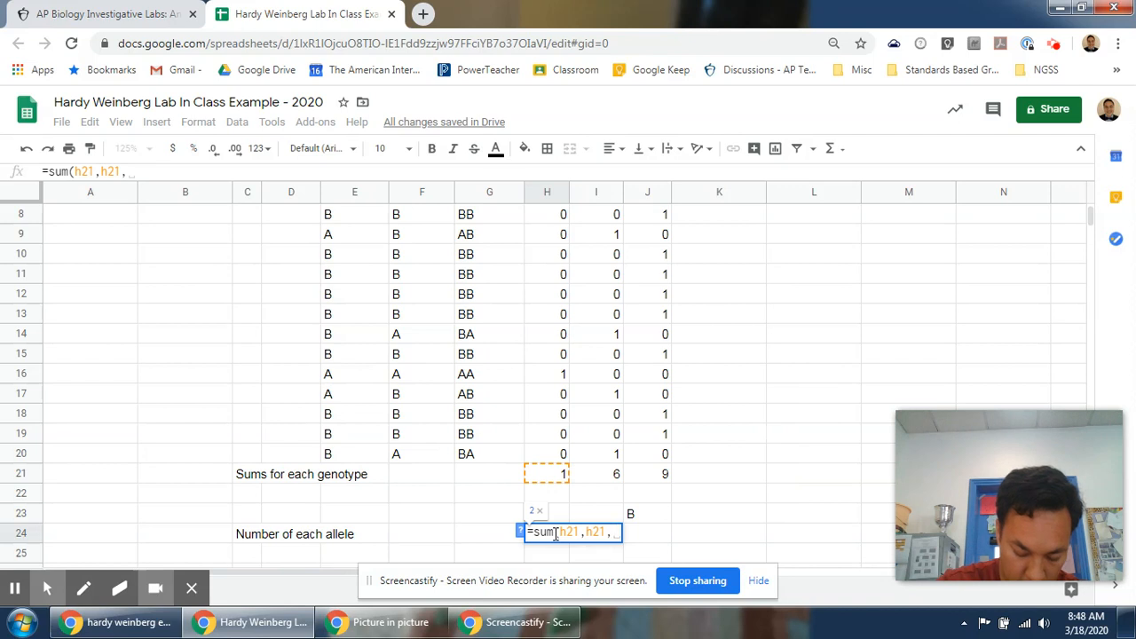
text(i21))
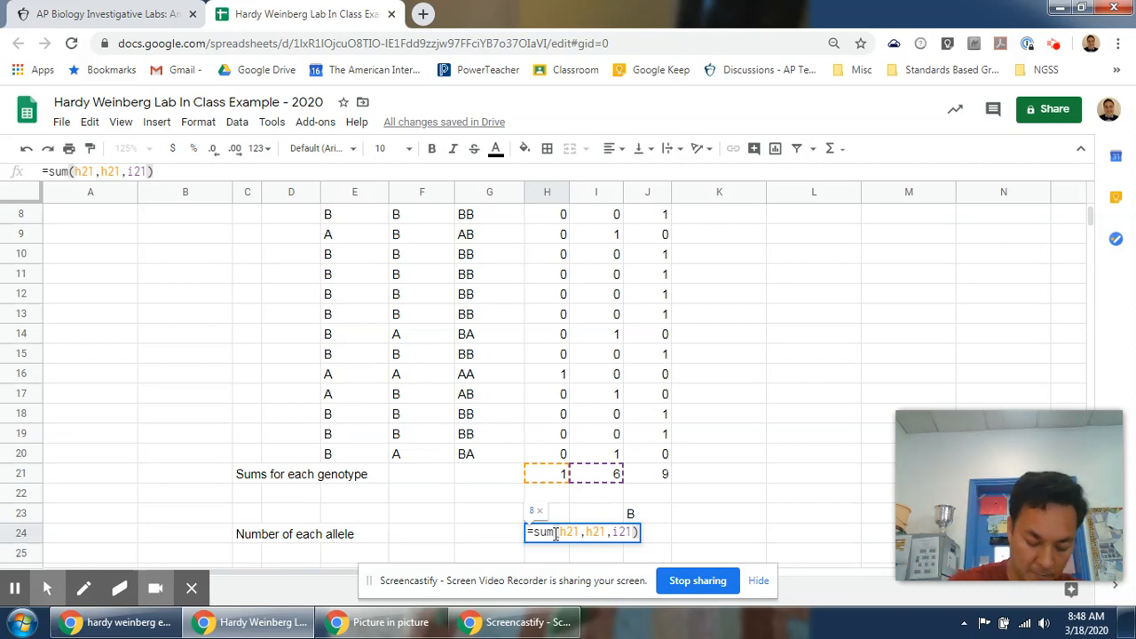
key(Return)
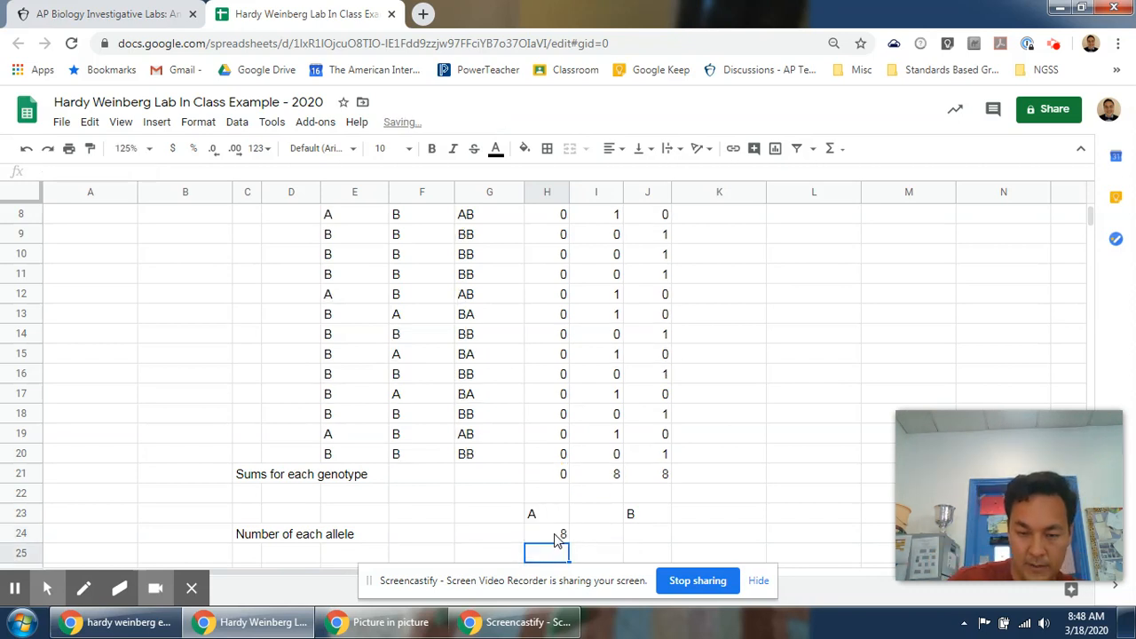
Enter =sum(i21,j21,j21) for the B allele count and move it into J24 under the B label.
click(556, 537)
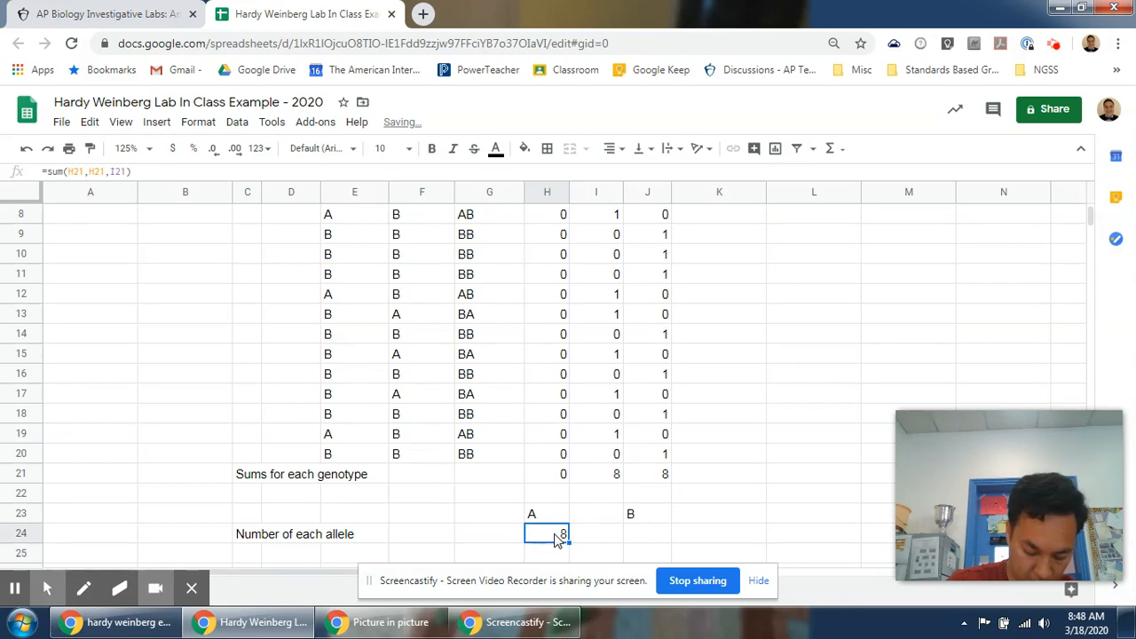
key(Right)
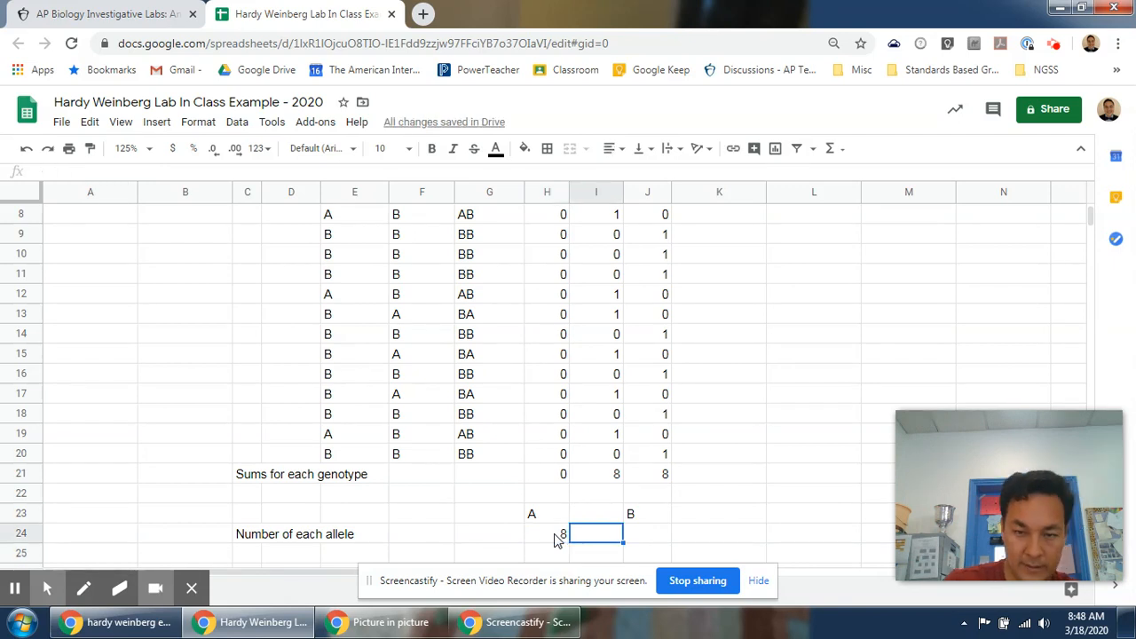
text(=)
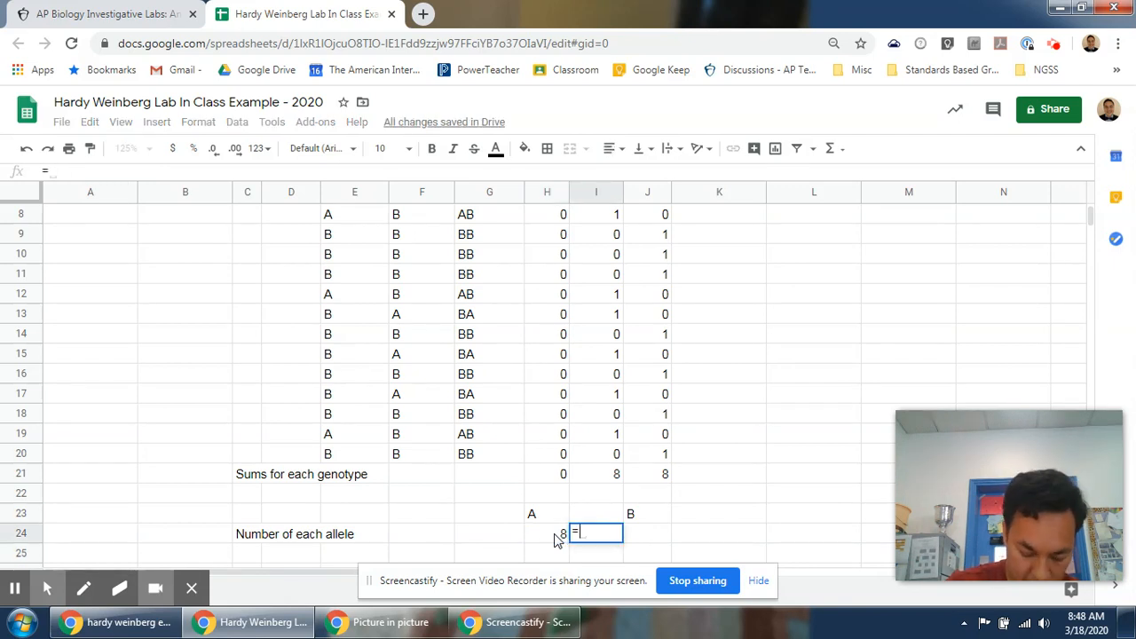
text(sum(i21,j21,j21))
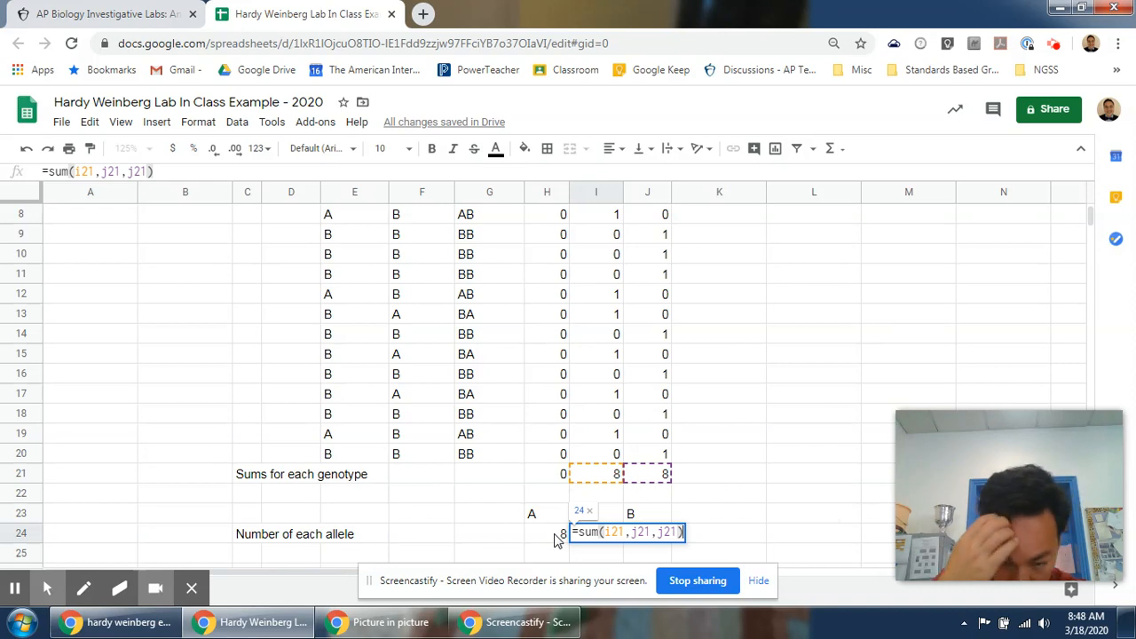
key(Return)
key(Up)
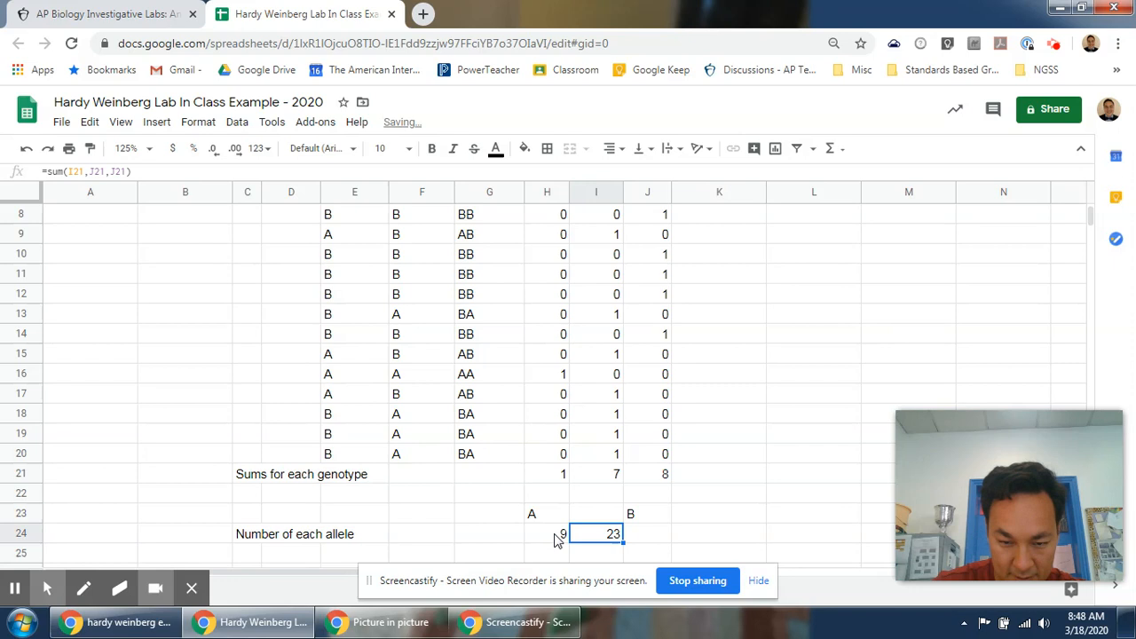
key(ctrl+c)
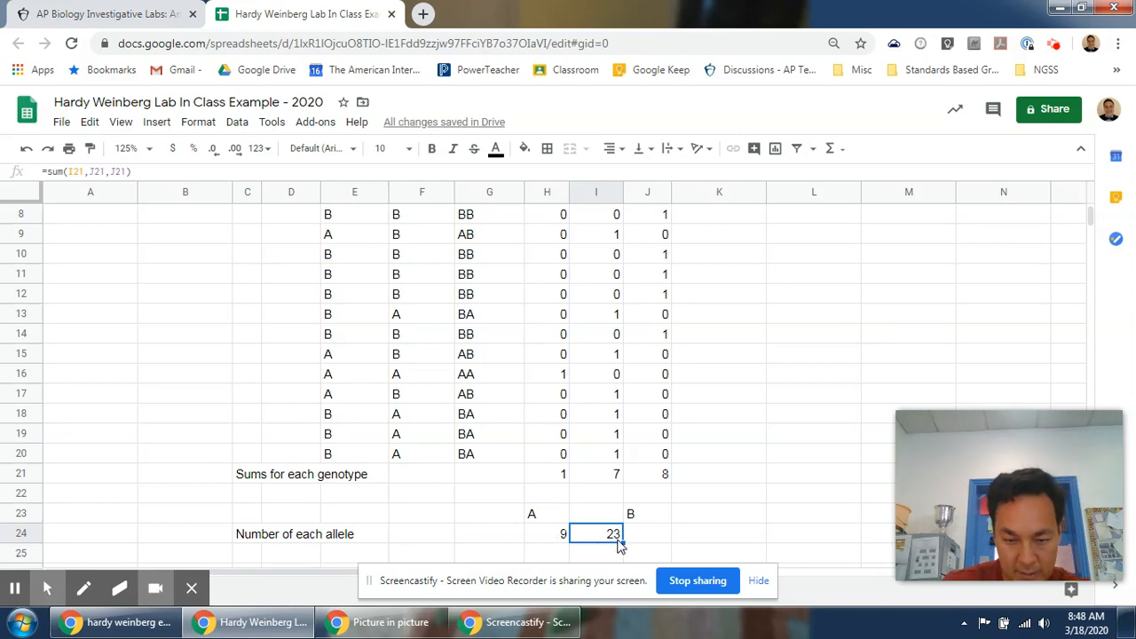
click(648, 534)
key(ctrl+v)
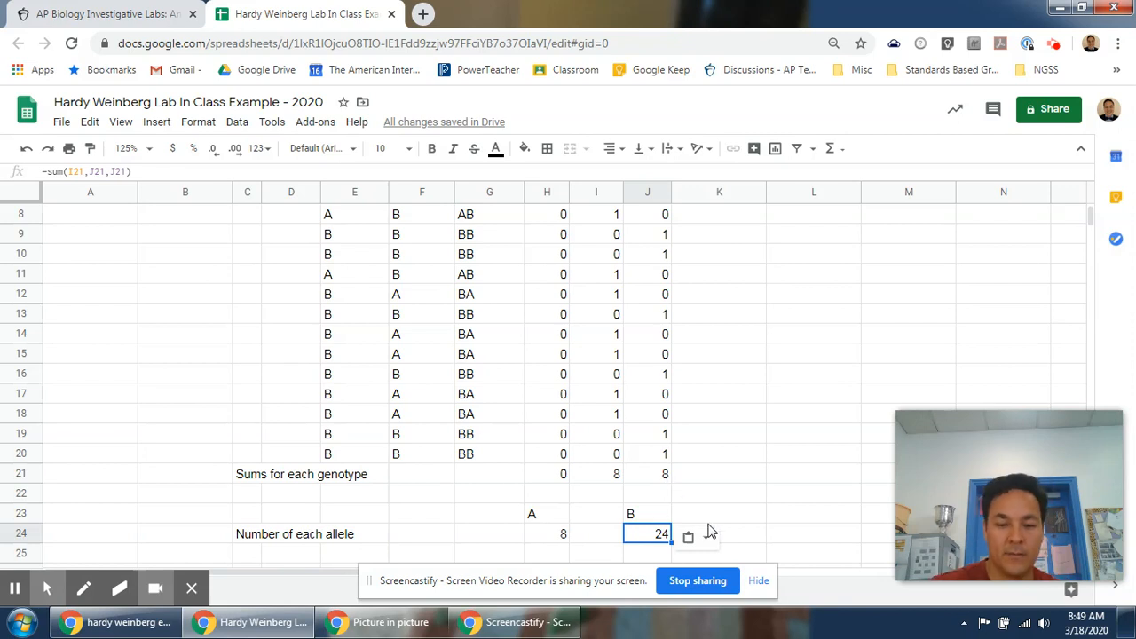
Review the genotype table and recalculate the sheet.
scroll(614, 512, up, 2)
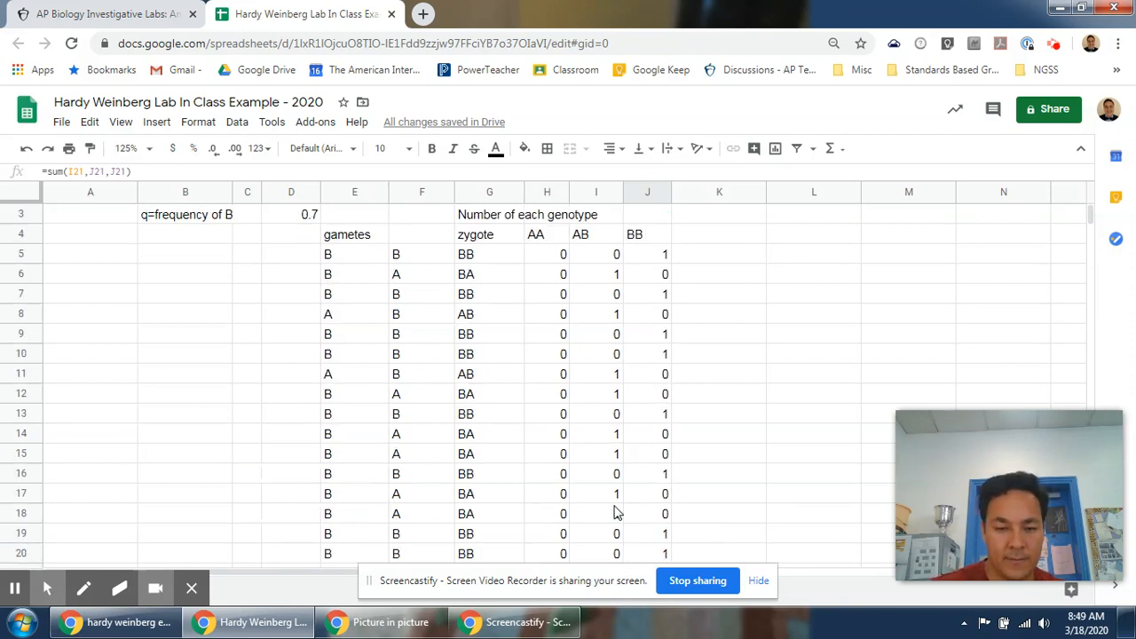
scroll(617, 513, down, 2)
click(726, 493)
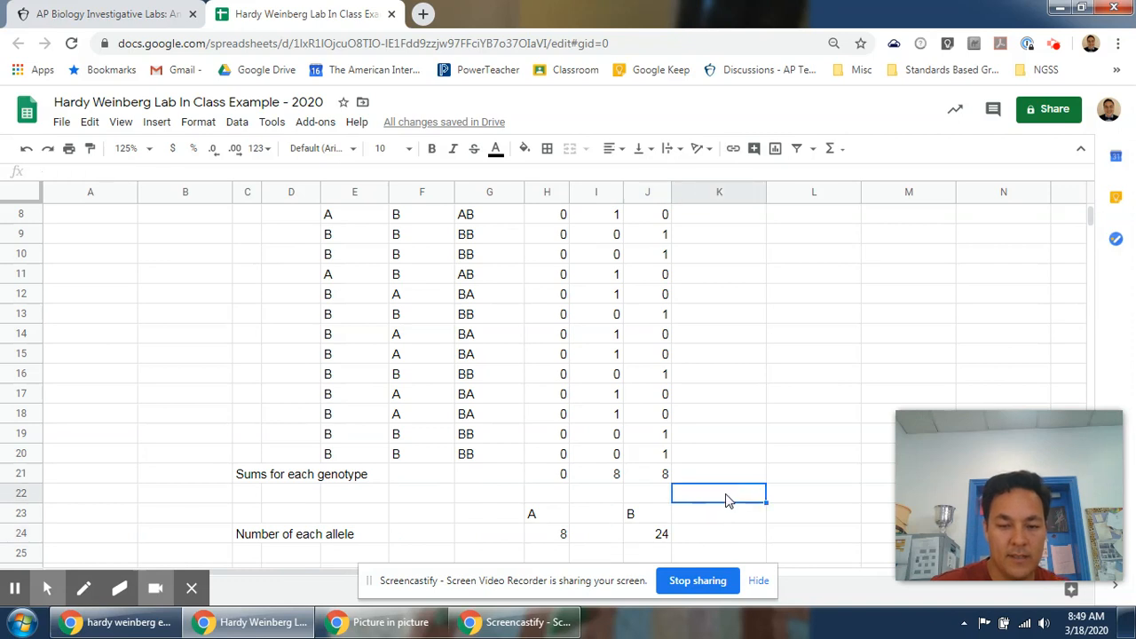
key(Delete)
key(Delete)
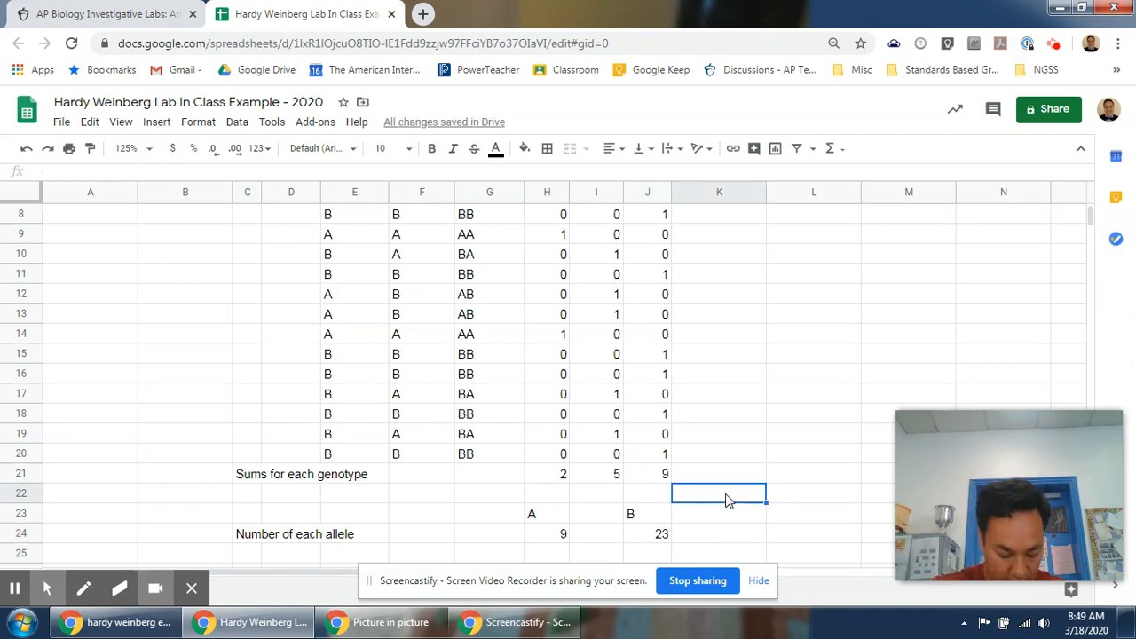
Label the frequency row with p in H25 and q in J25.
scroll(435, 552, down, 1)
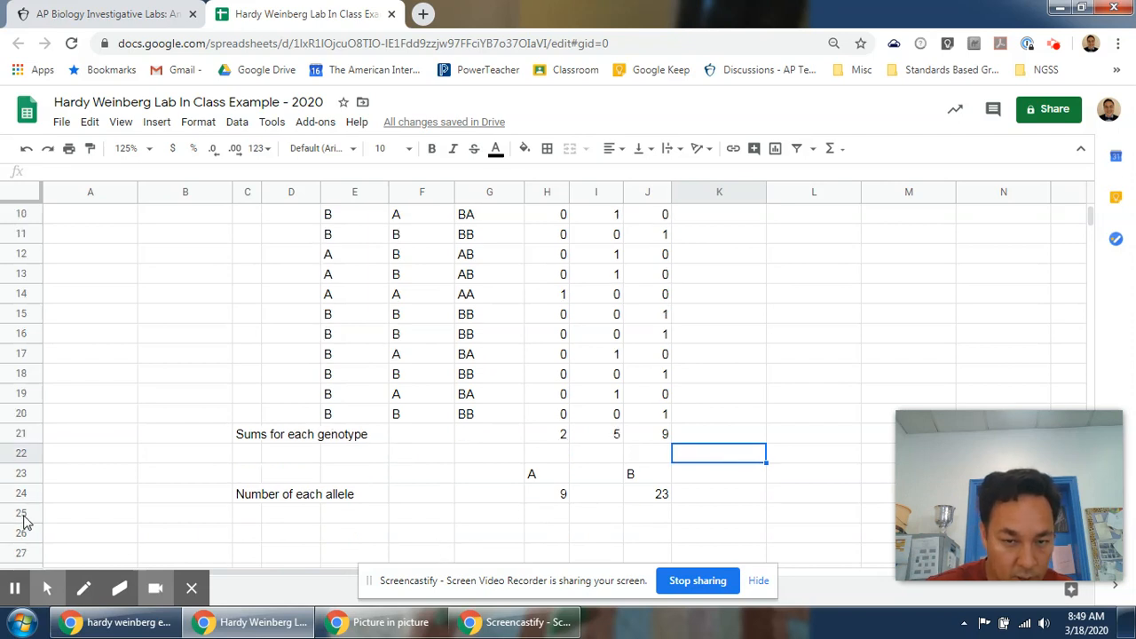
click(546, 521)
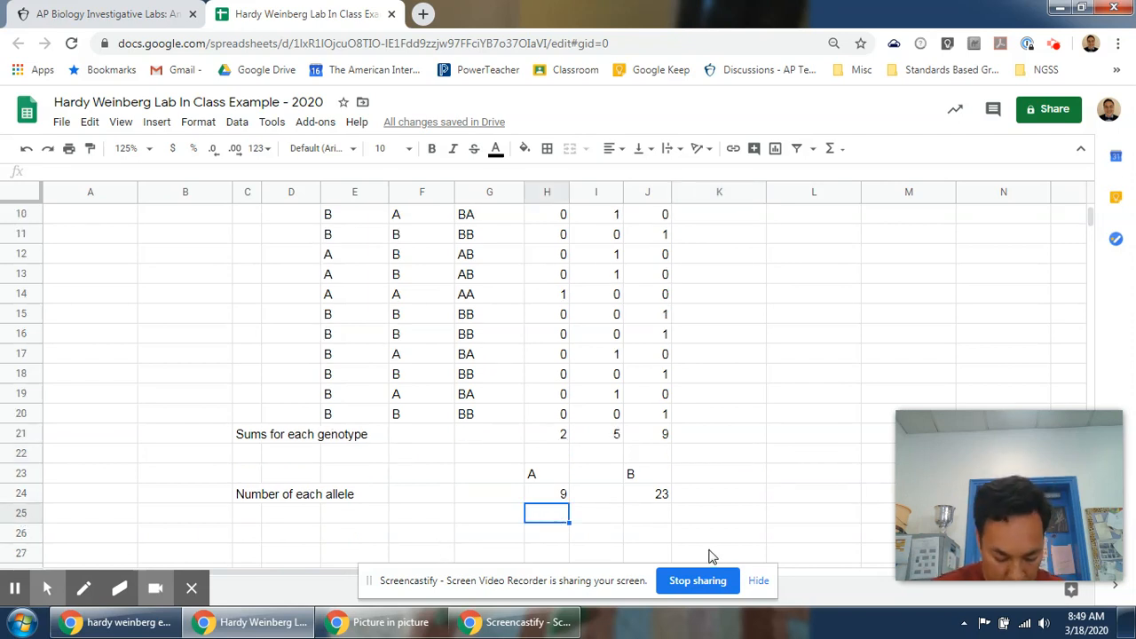
text(p)
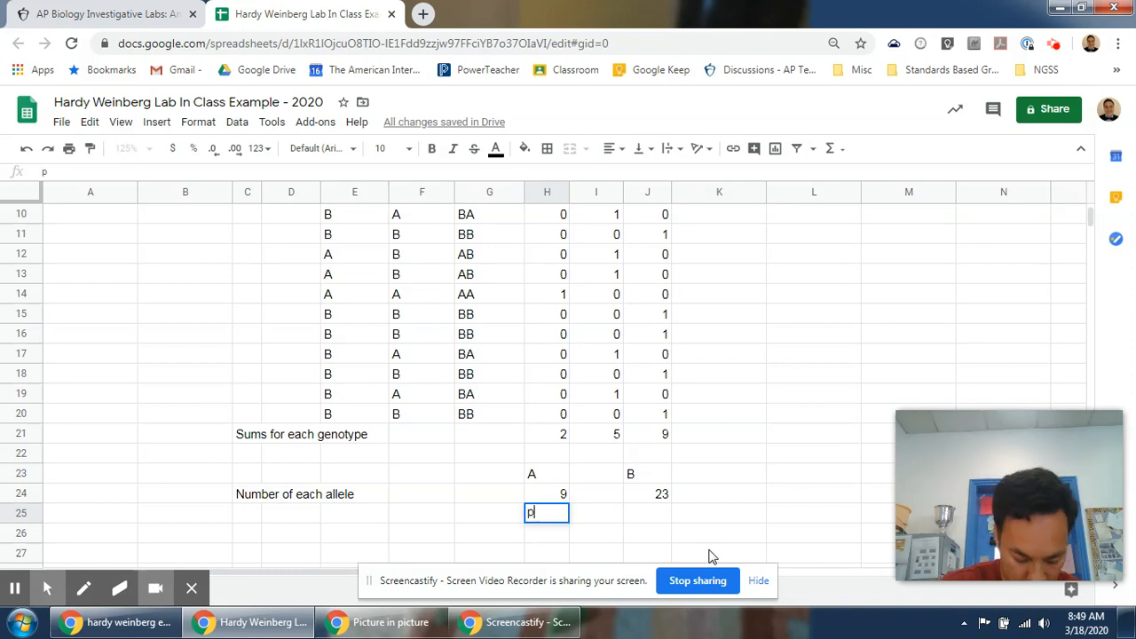
key(Tab)
key(Tab)
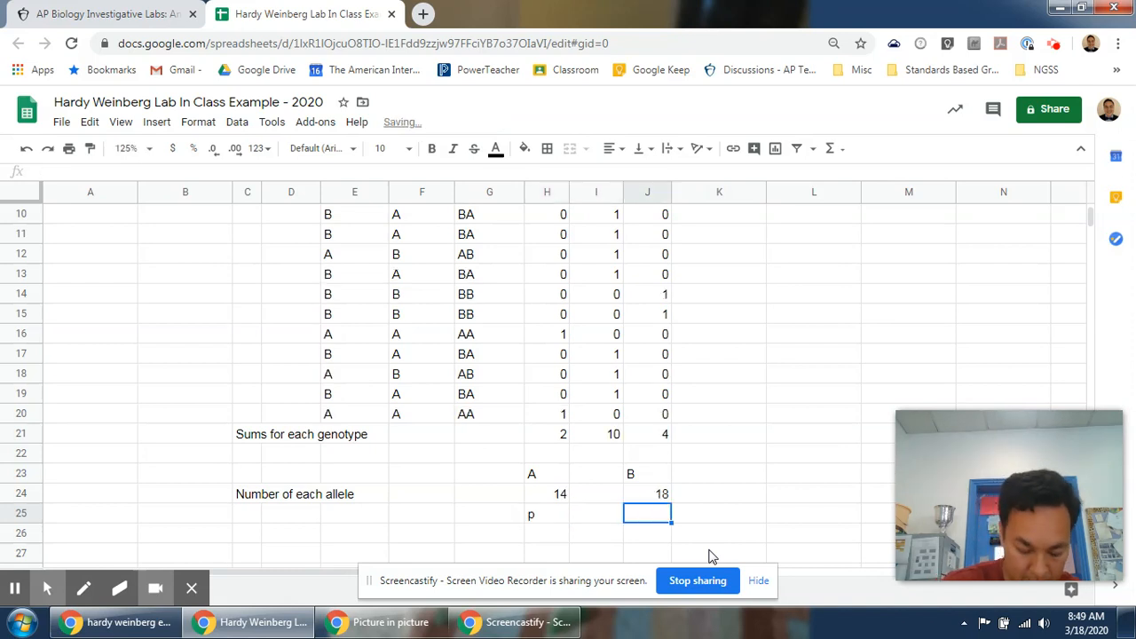
text(q)
key(Return)
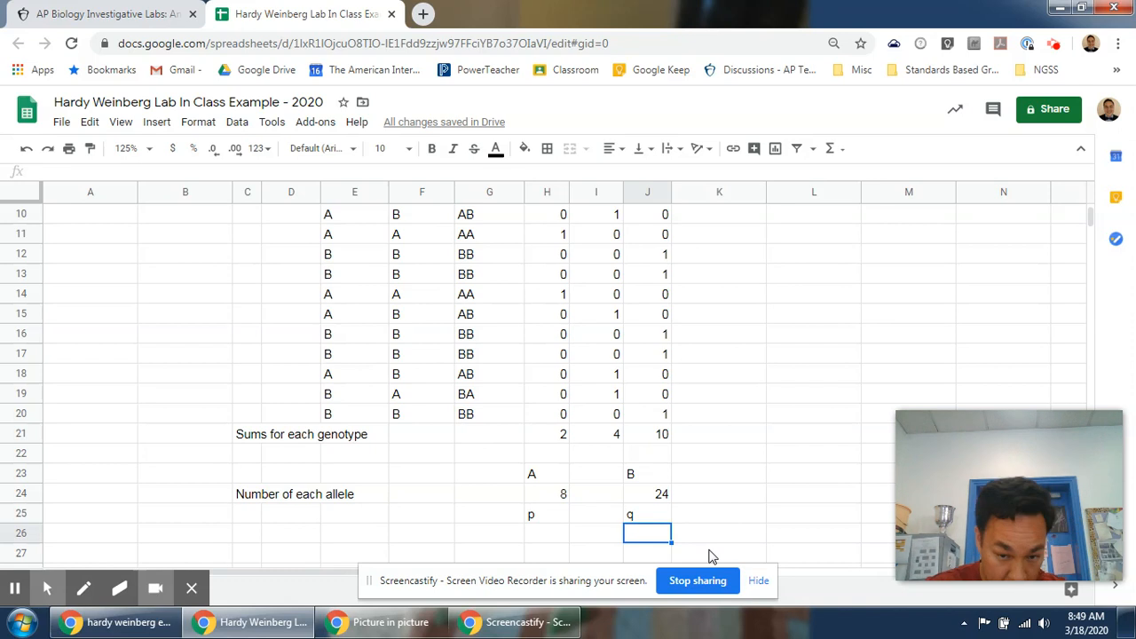
Enter the label "Allele frequency for next generation" in C26.
key(Left)
key(Left)
key(Left)
key(Left)
key(Left)
key(Left)
key(Left)
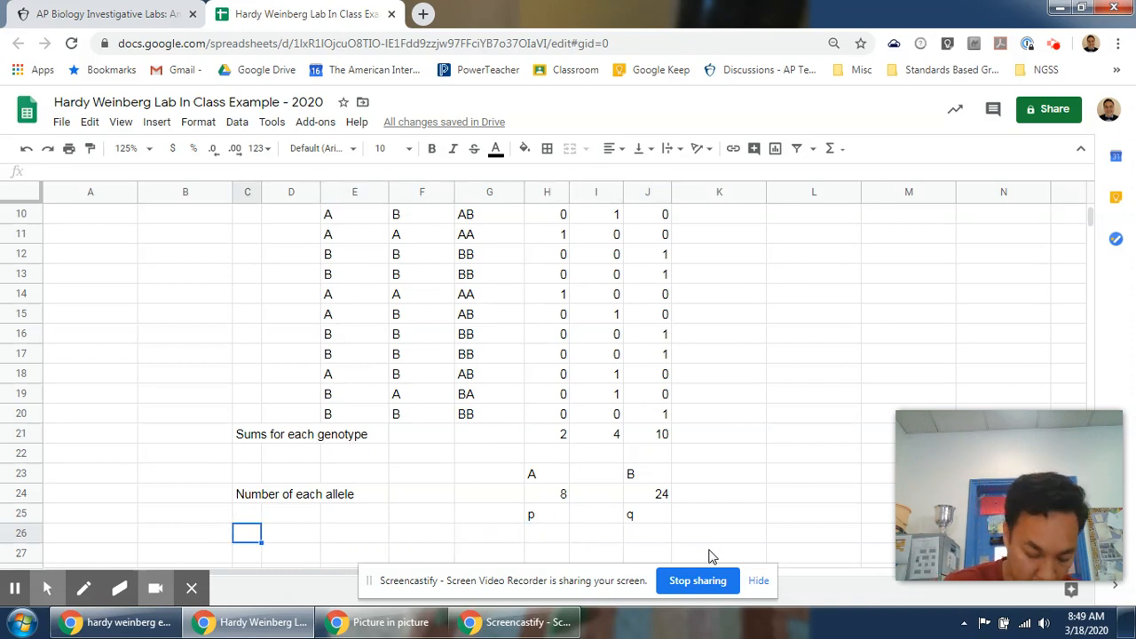
text(Allele f)
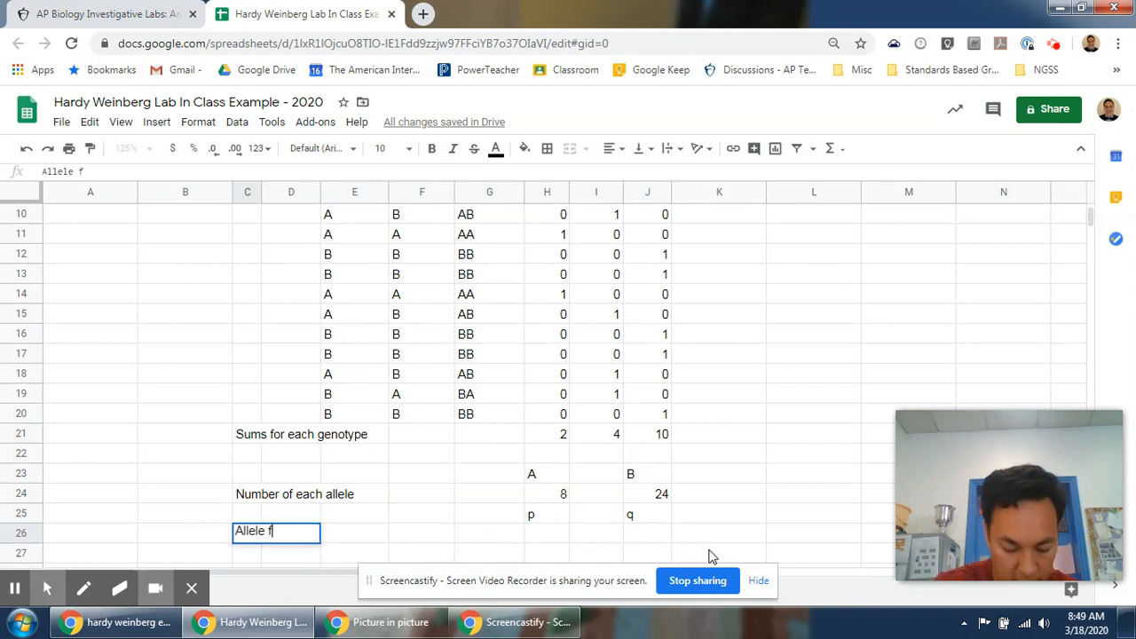
text(requency for next )
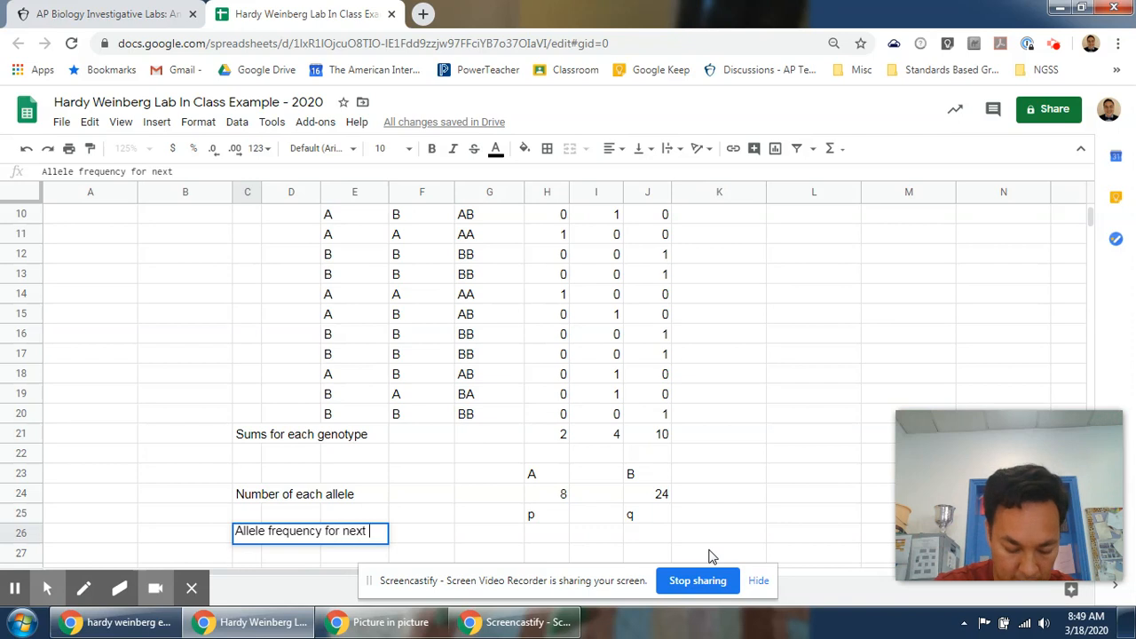
text(generation)
key(Return)
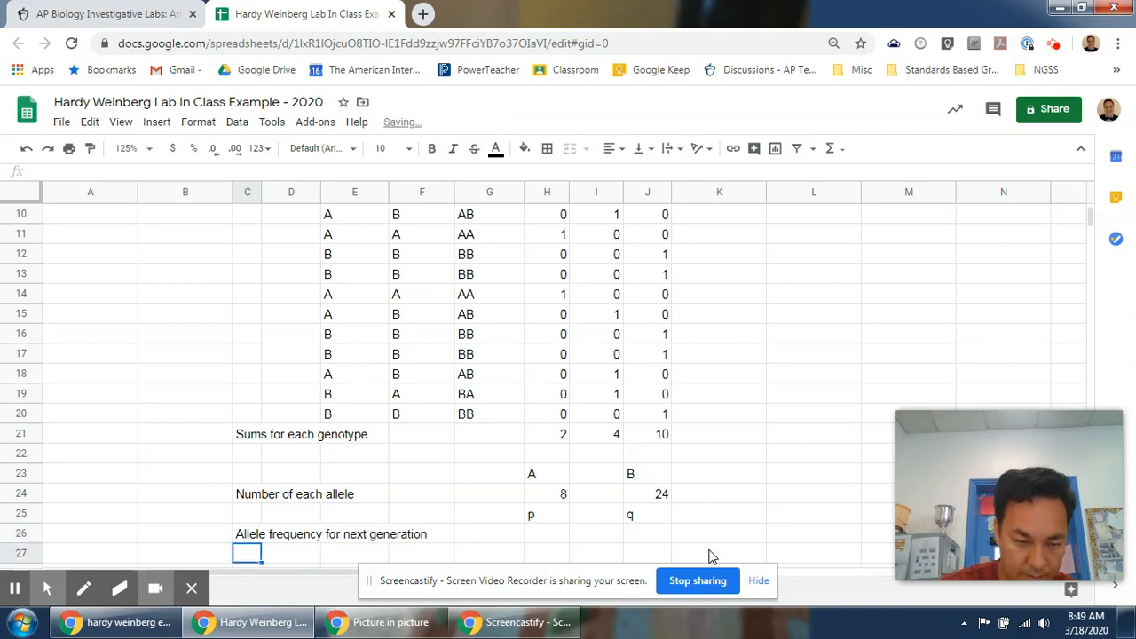
Enter the formula =h24/(h24+j24) in H26 to calculate p, the A allele frequency.
key(Up)
key(Right)
key(Right)
key(Right)
key(Right)
key(Right)
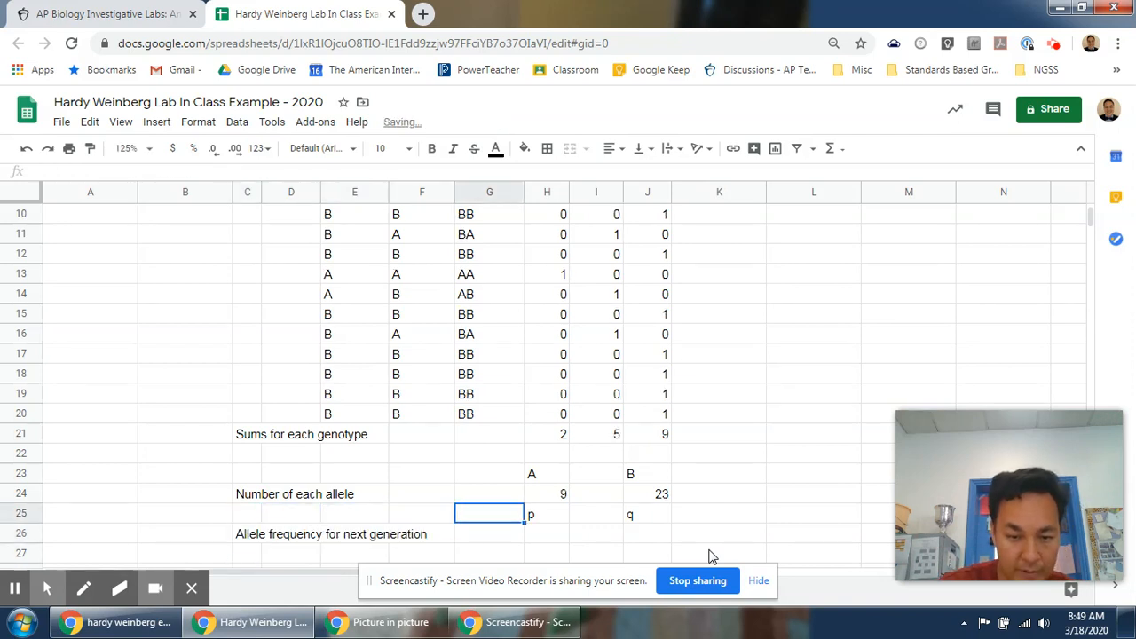
key(Down)
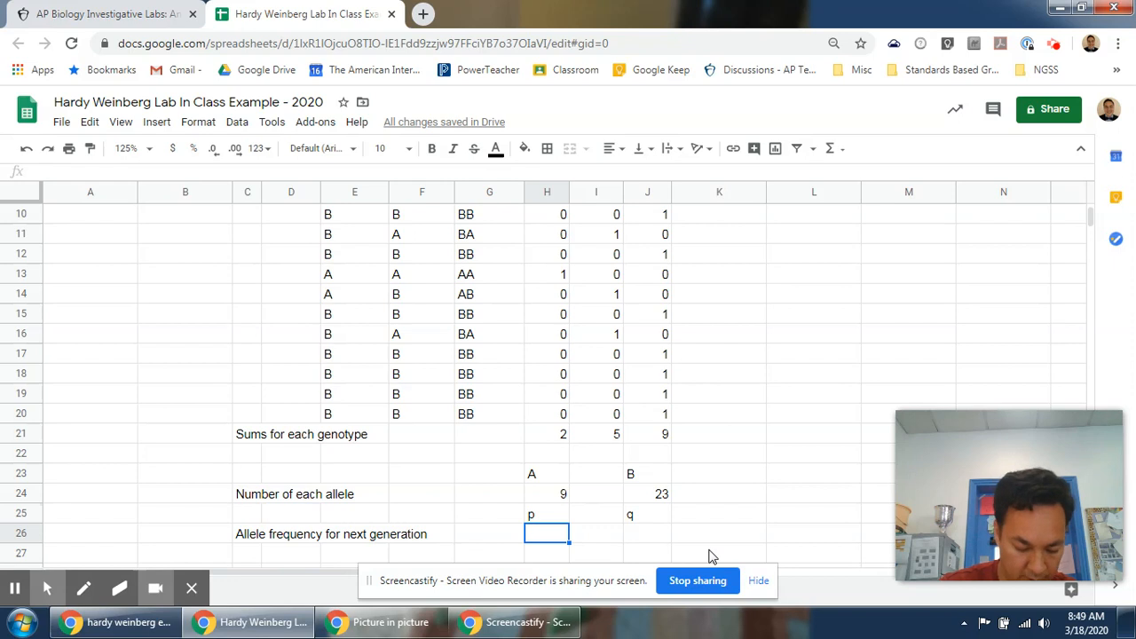
text(=h2)
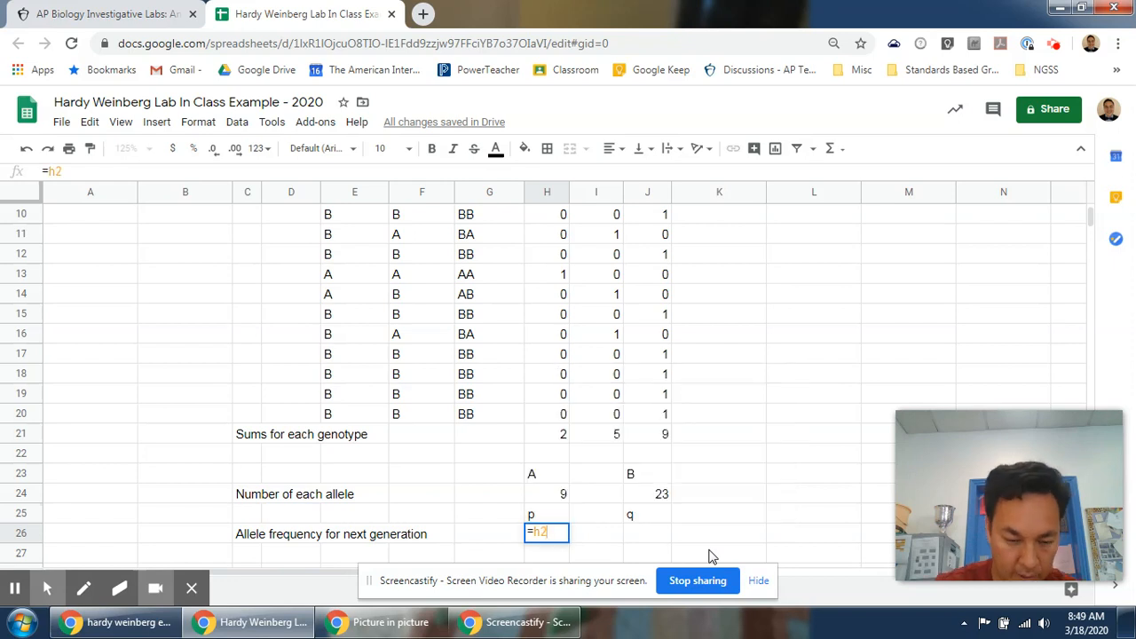
text(4/(h)
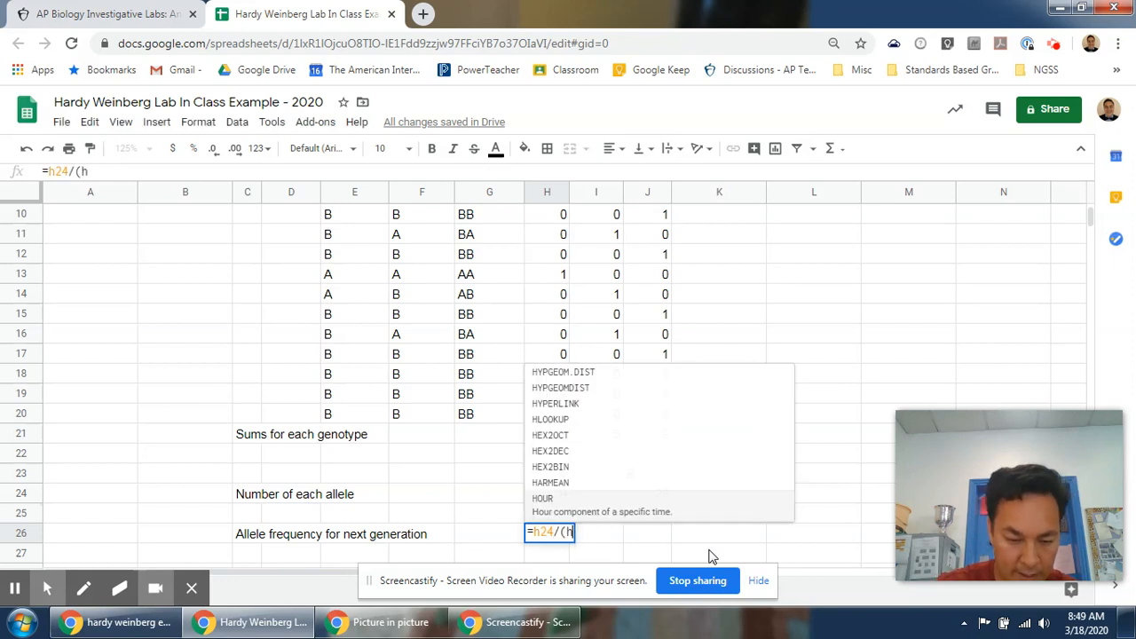
text(24+)
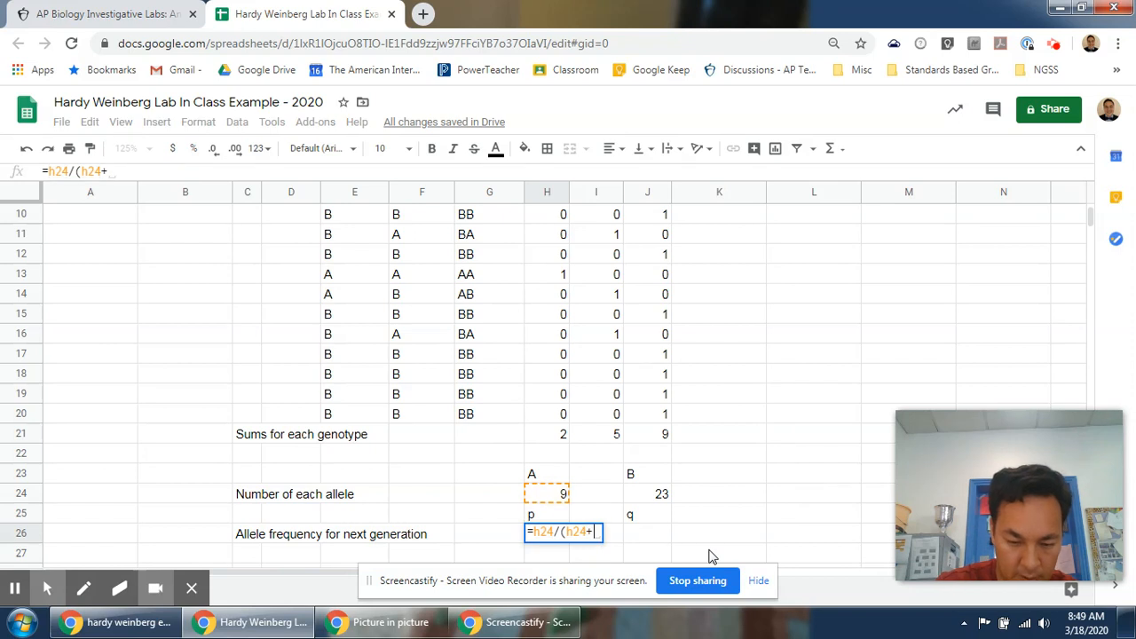
text(j2)
text())
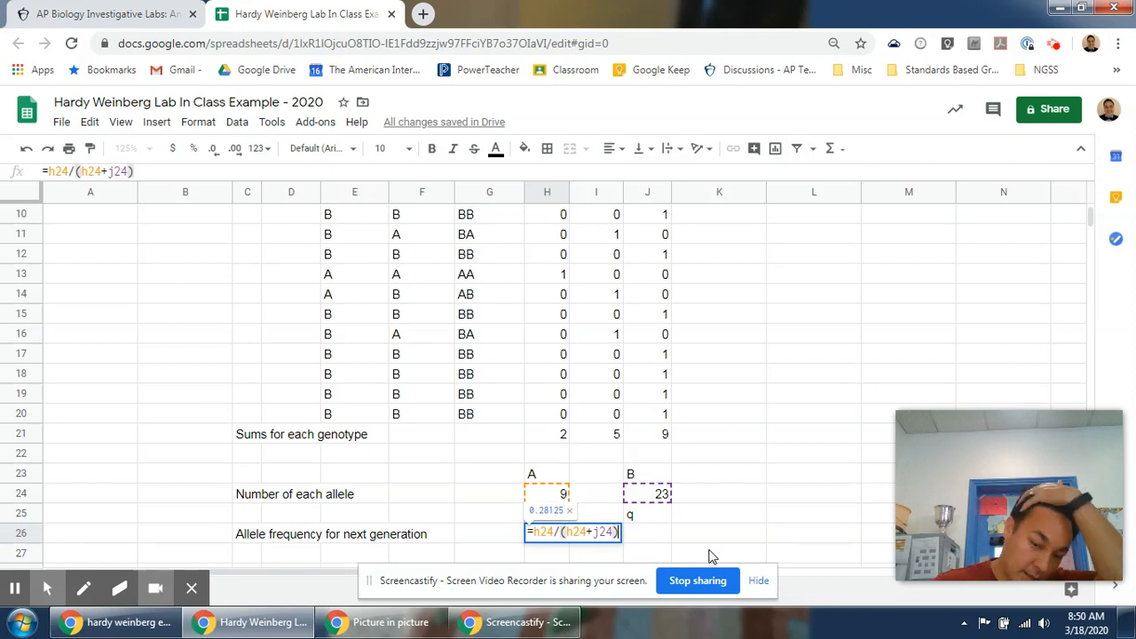
key(Return)
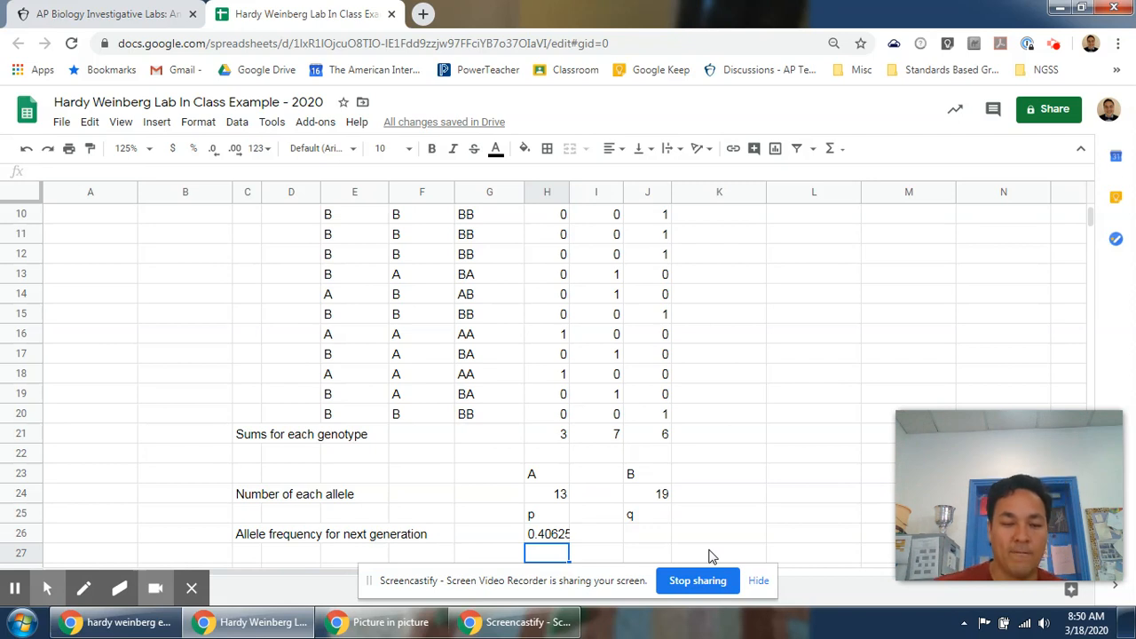
Enter the formula =j24/(h24+j24) in J26 to calculate q, the B allele frequency.
click(646, 543)
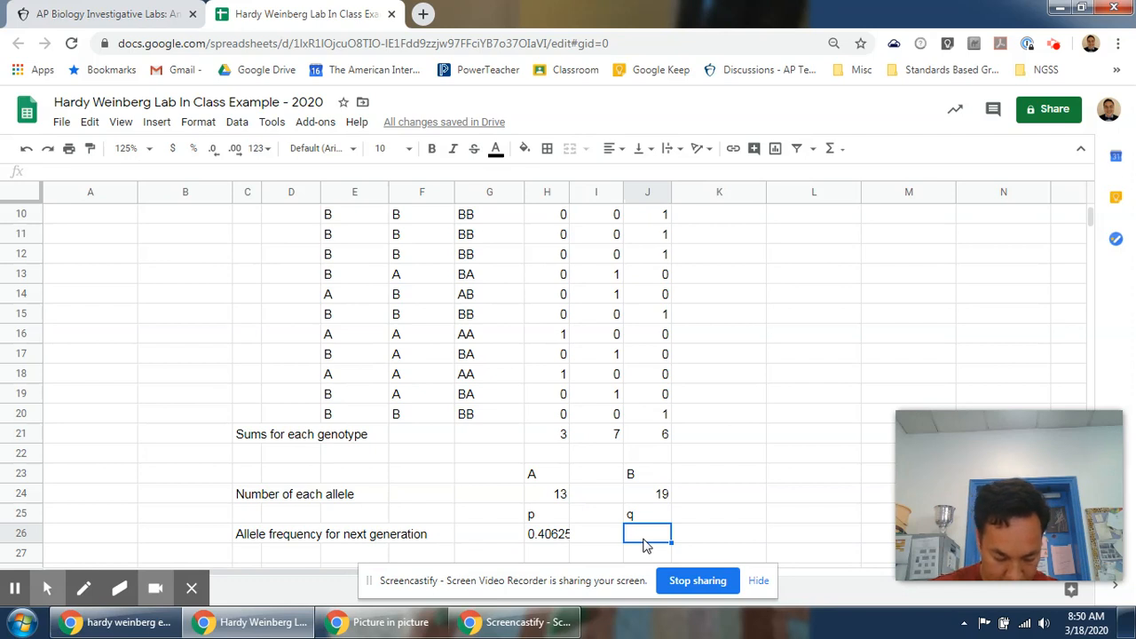
text(=)
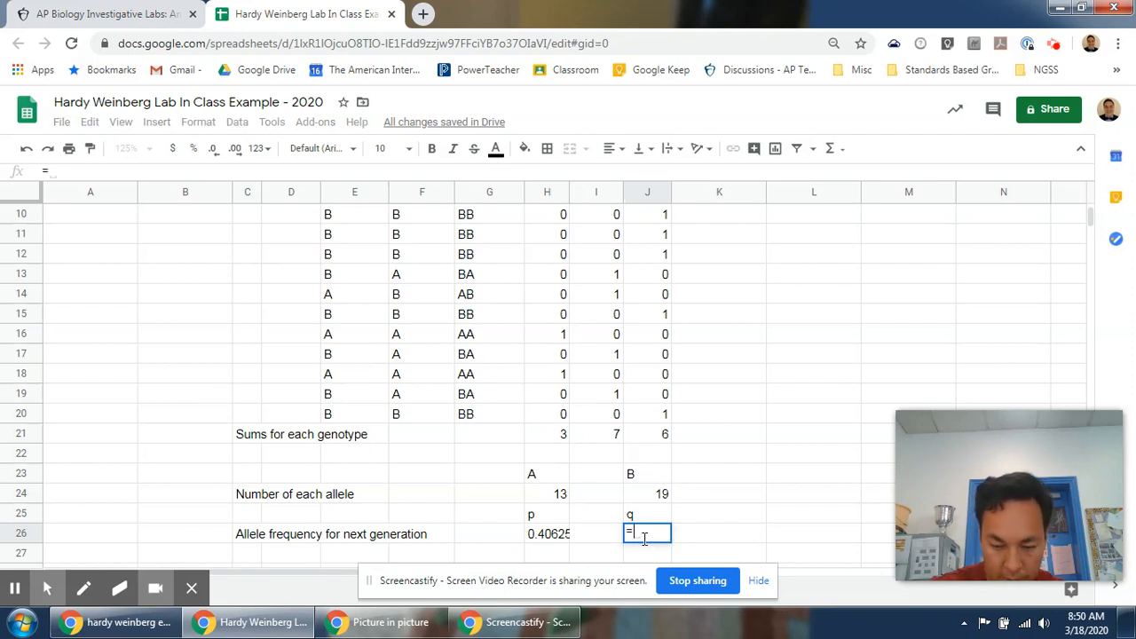
text(j)
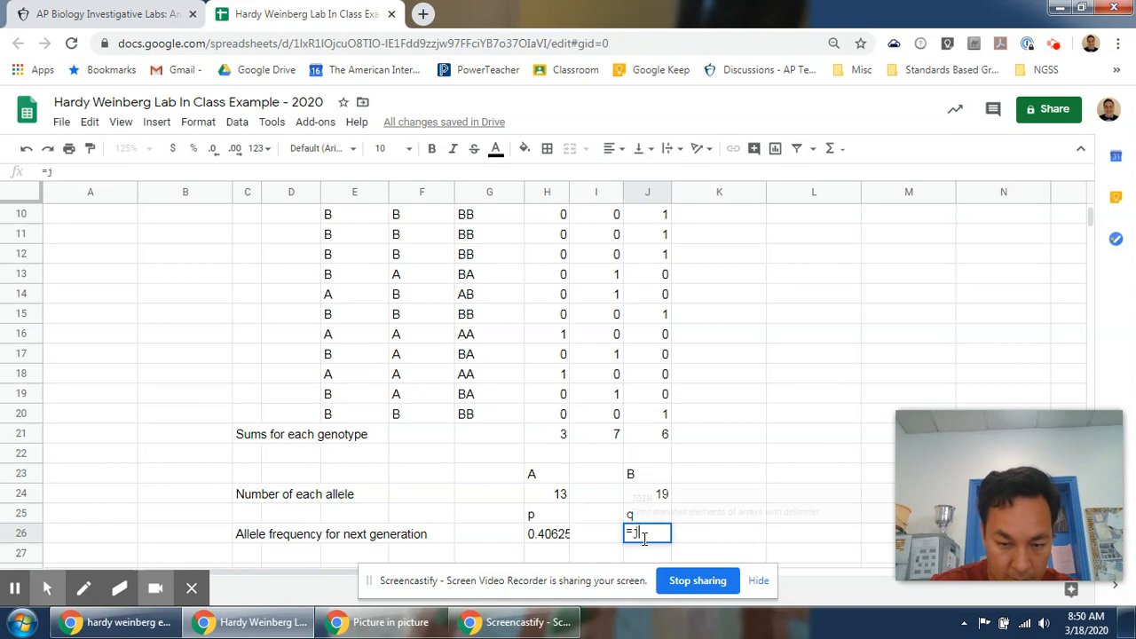
text(24)
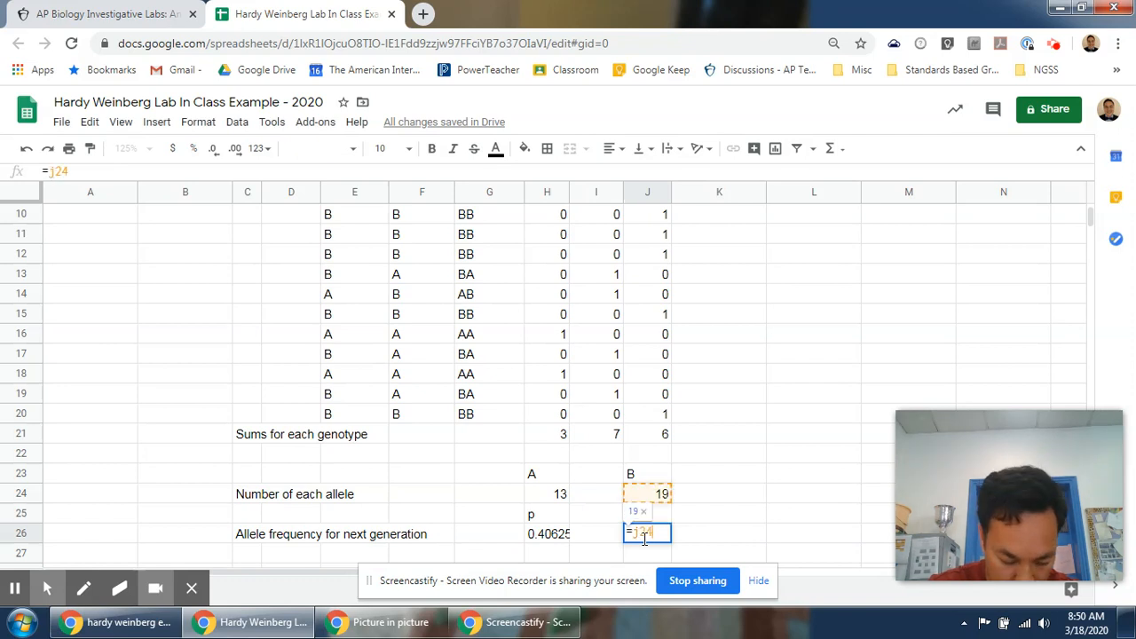
text(/(h)
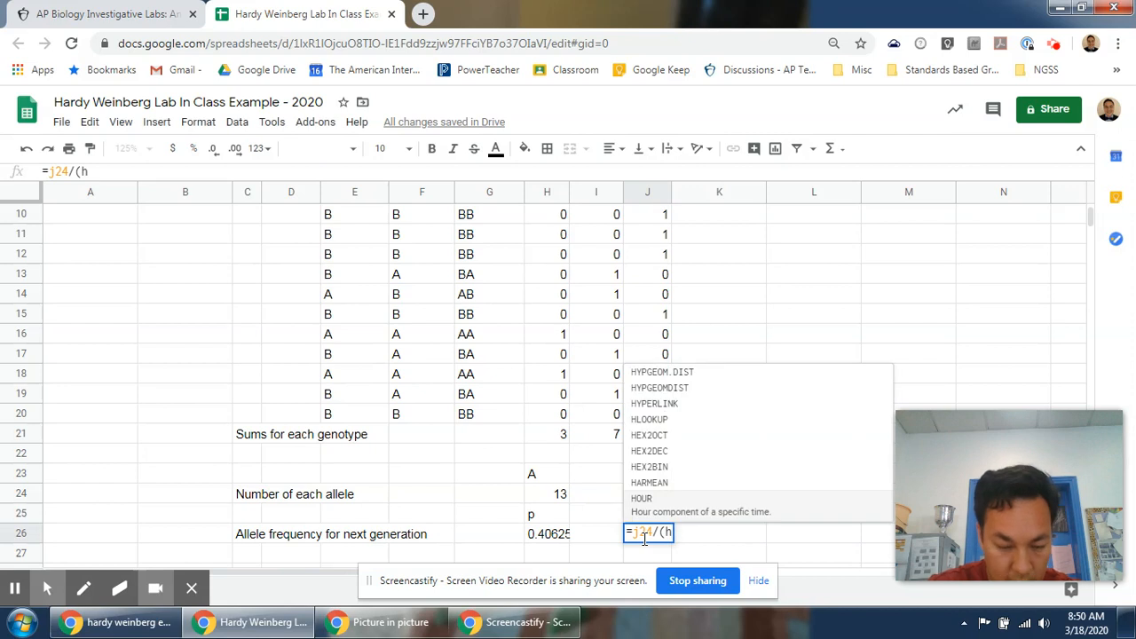
text(24+)
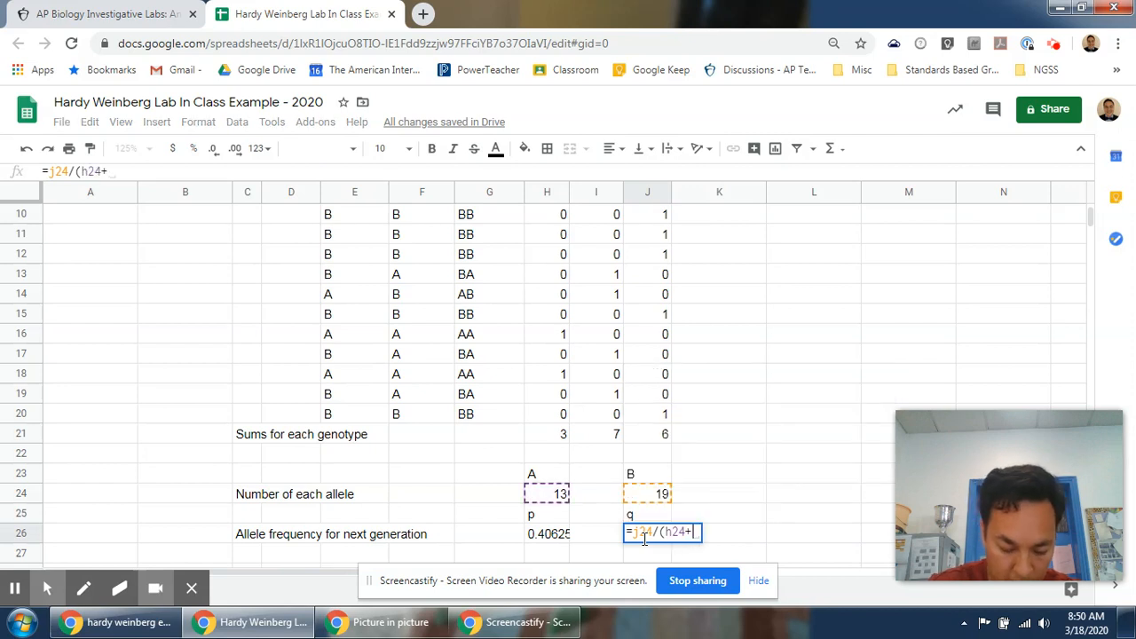
text(j24))
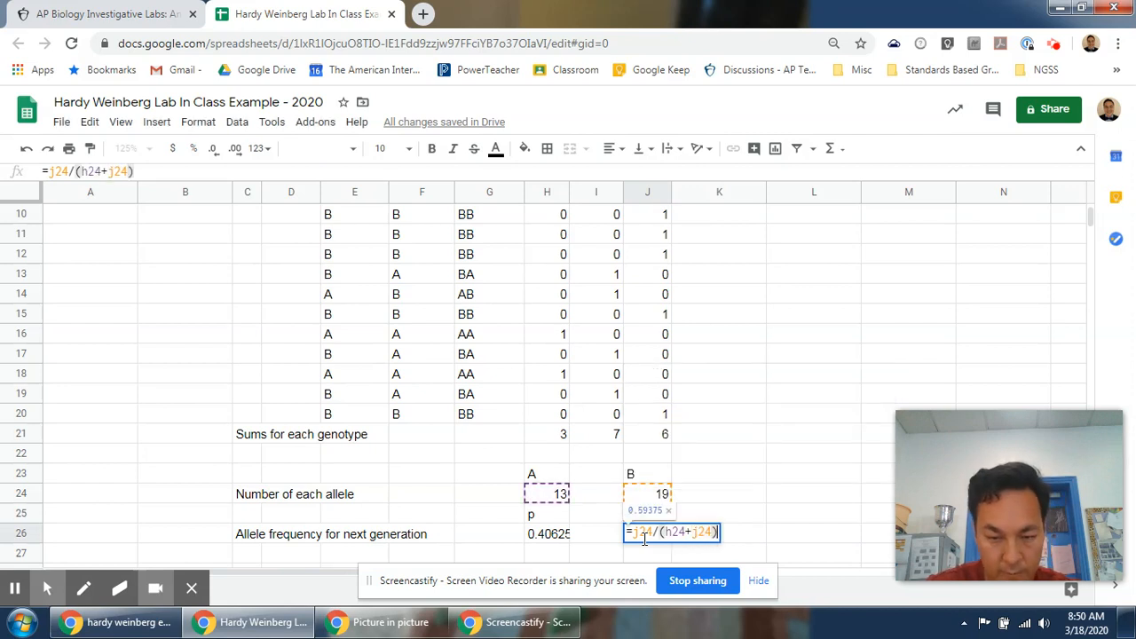
key(Return)
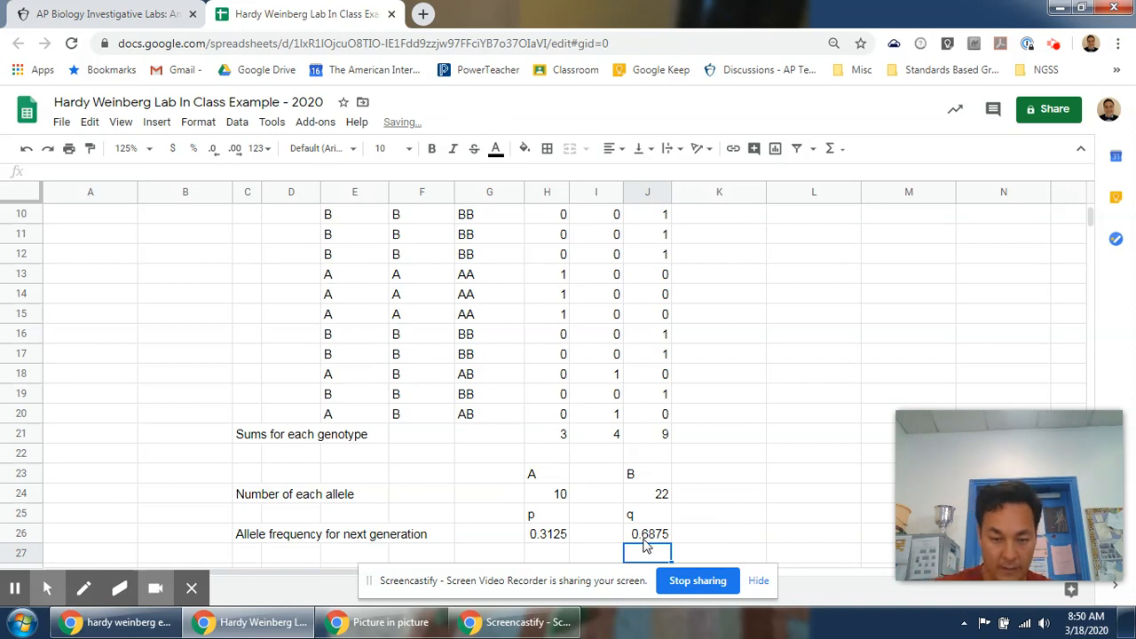
Review the frequency formulas and the genotype table against the starting p and q values.
key(Up)
key(Left)
key(Left)
click(644, 539)
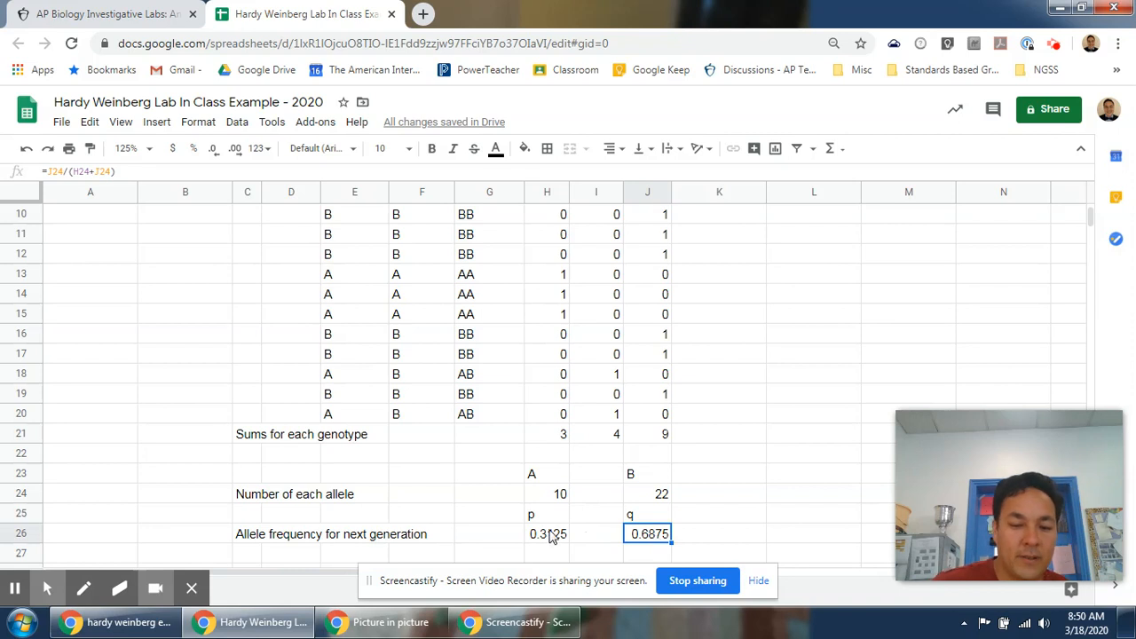
scroll(666, 542, up, 3)
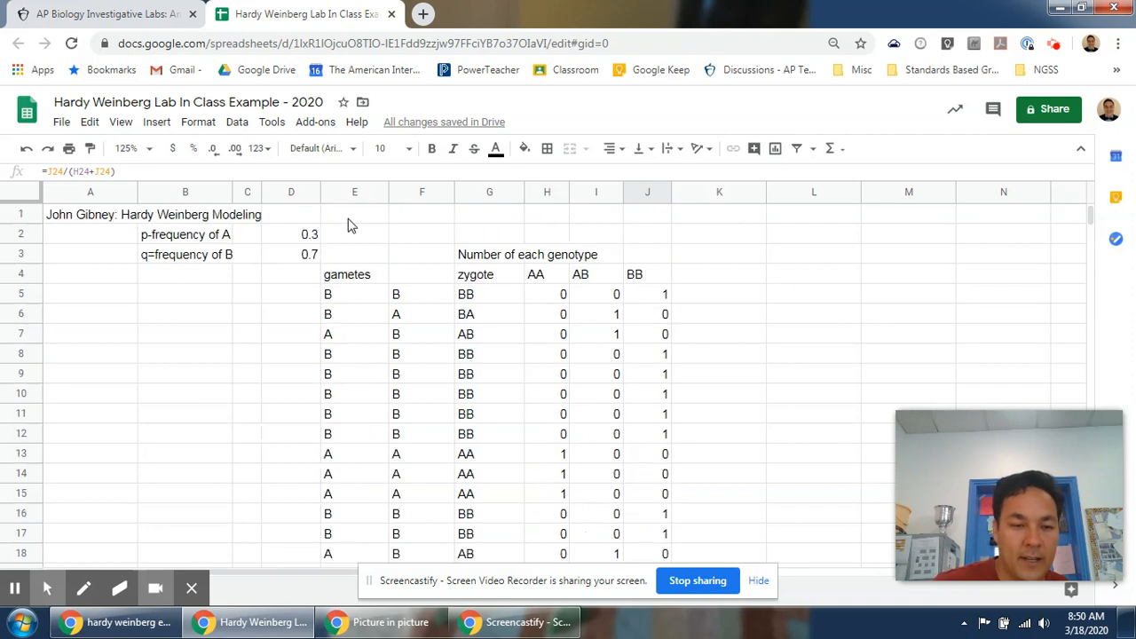
scroll(393, 338, down, 5)
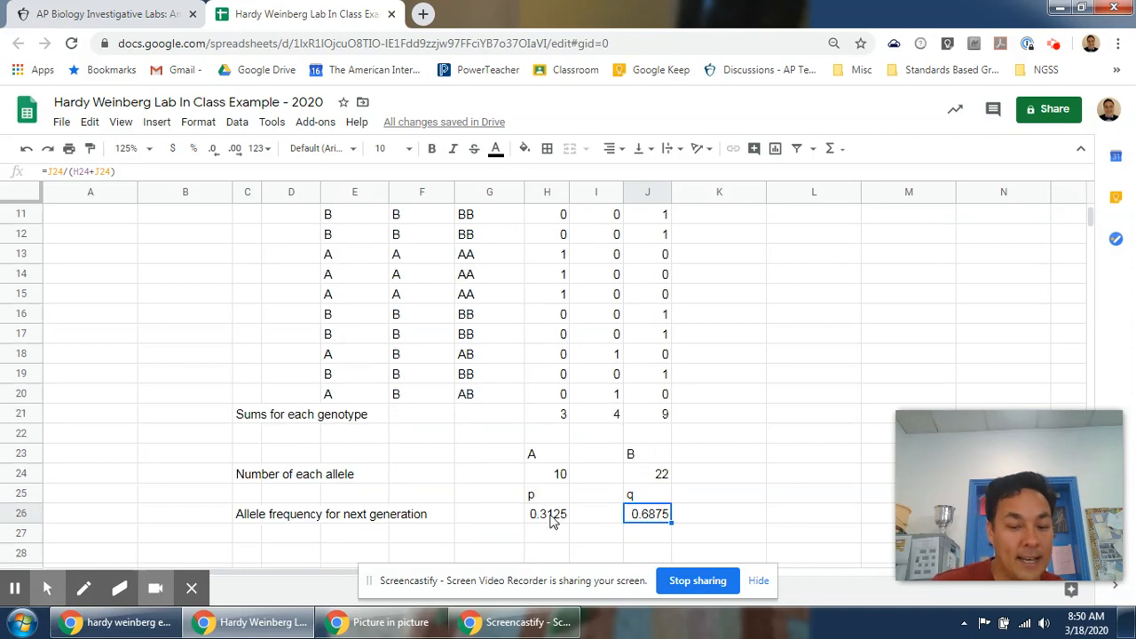
scroll(546, 524, up, 3)
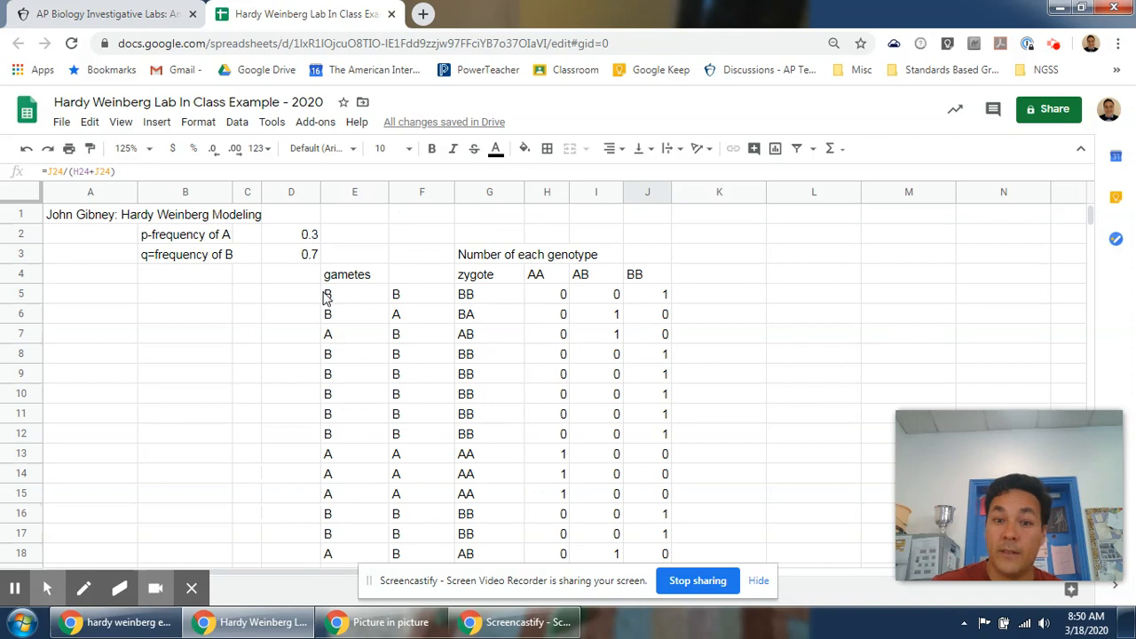
scroll(327, 302, down, 4)
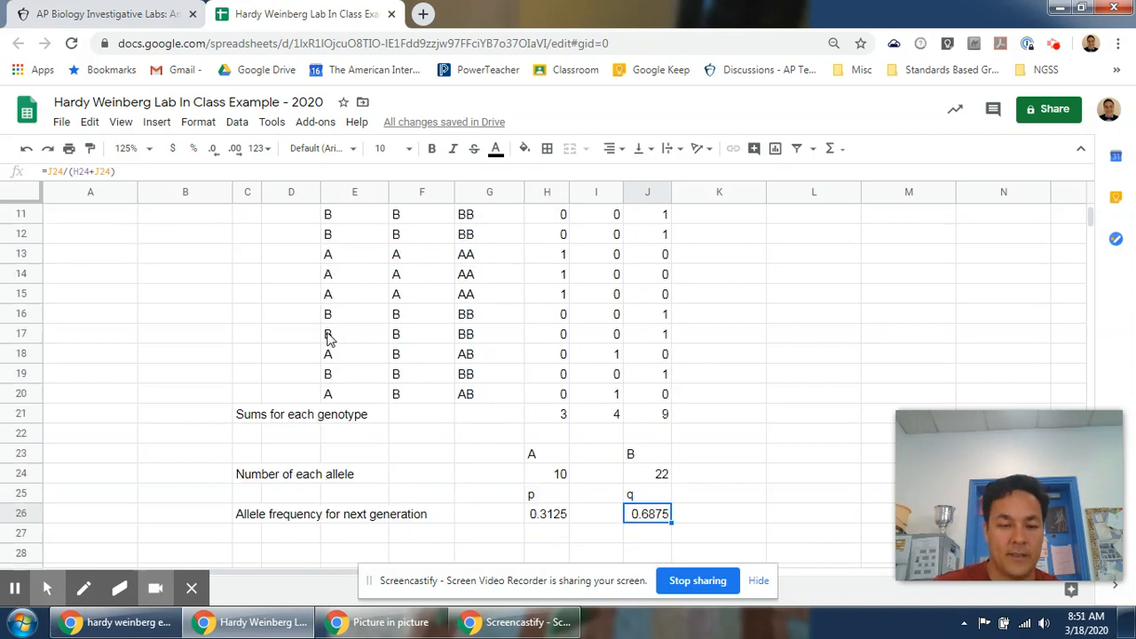
scroll(329, 337, down, 1)
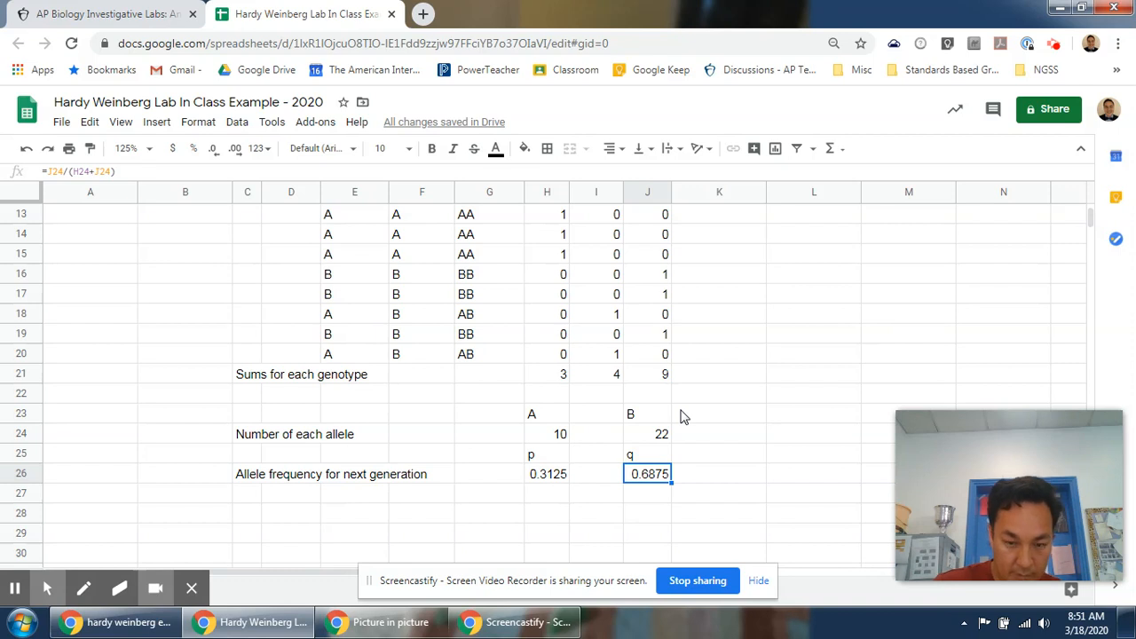
scroll(581, 468, up, 5)
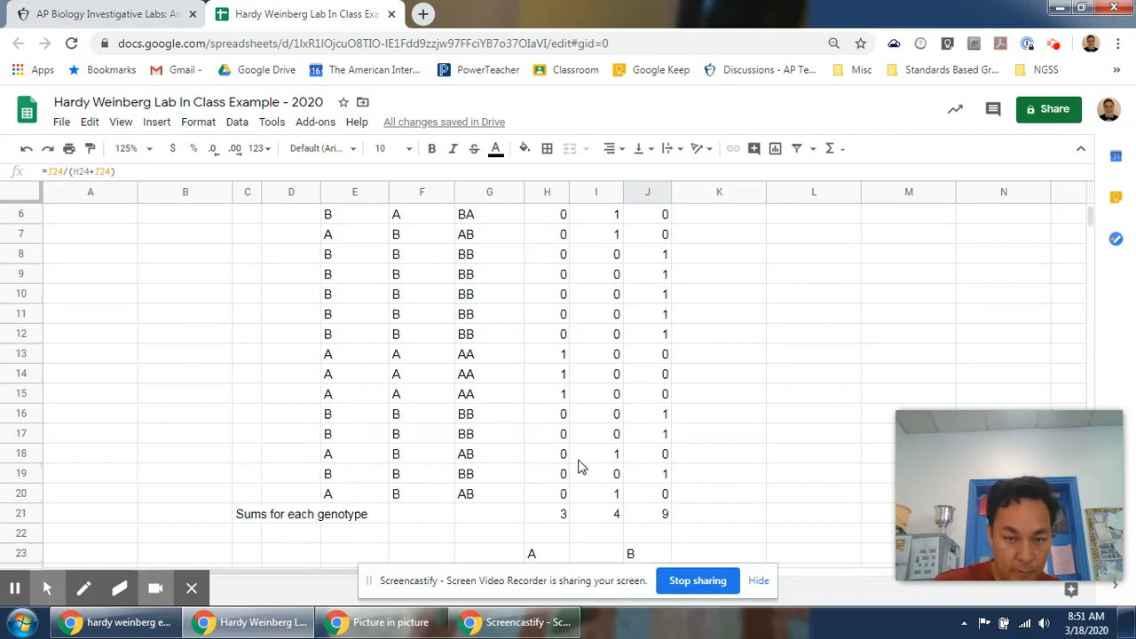
Insert a column chart from the genotype headers H4:J4 and the genotype sums H21:J21.
click(564, 280)
drag(564, 281, 647, 284)
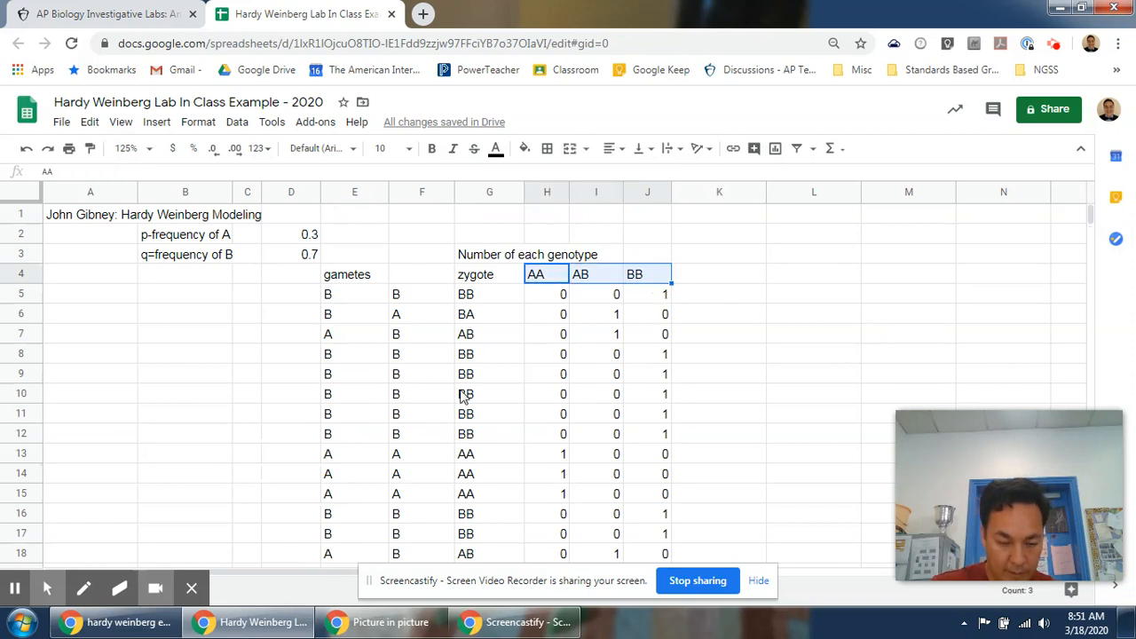
scroll(468, 395, down, 5)
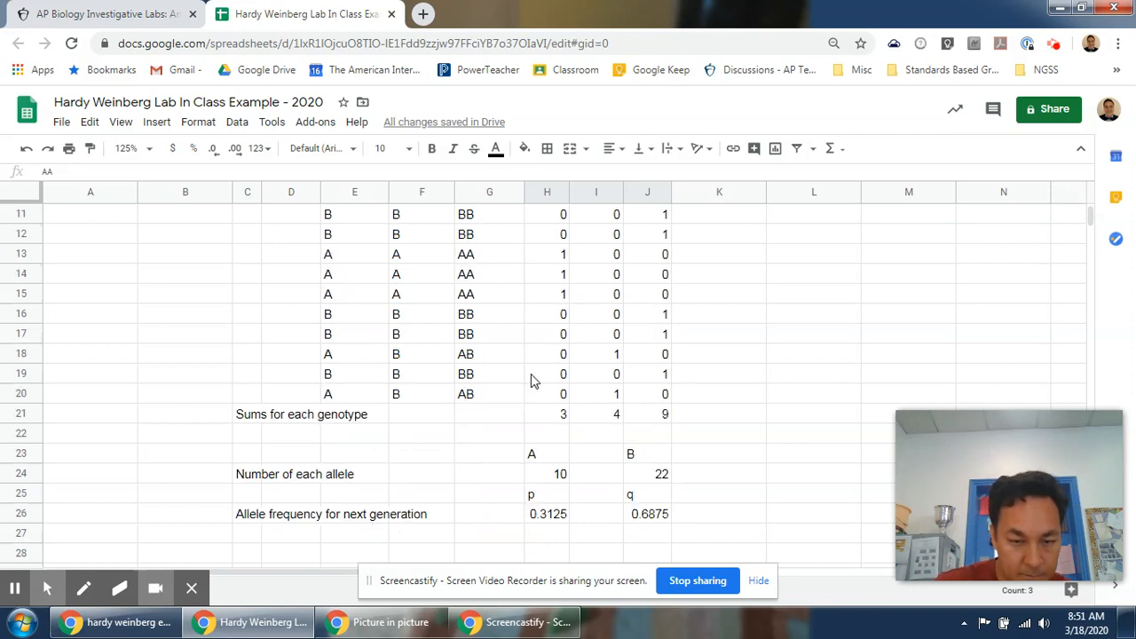
drag(560, 414, 658, 426)
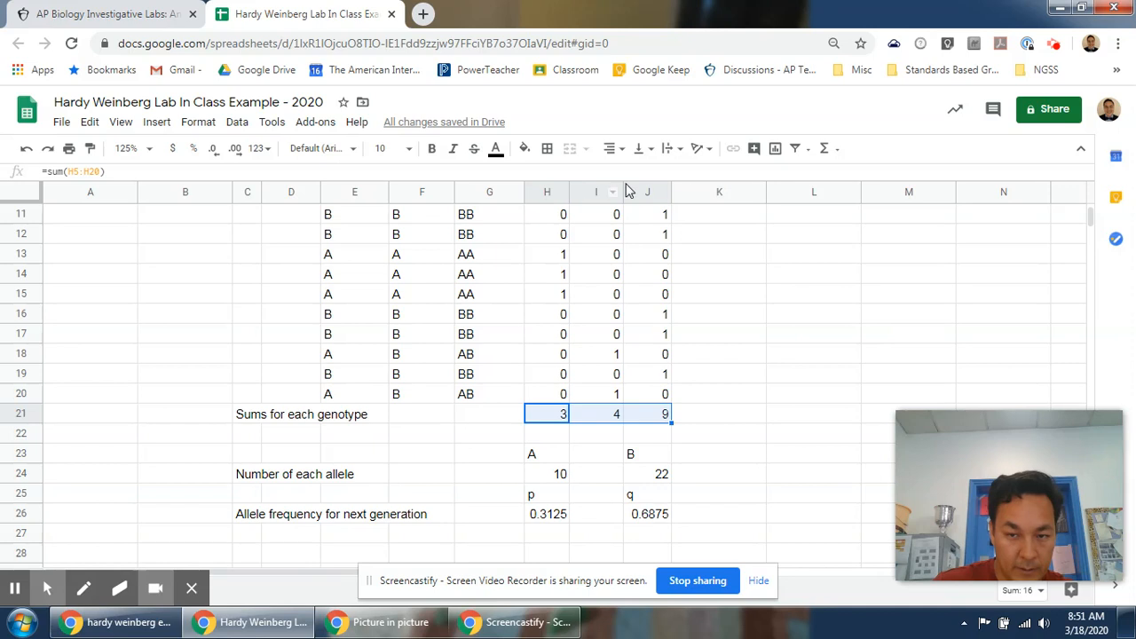
click(775, 148)
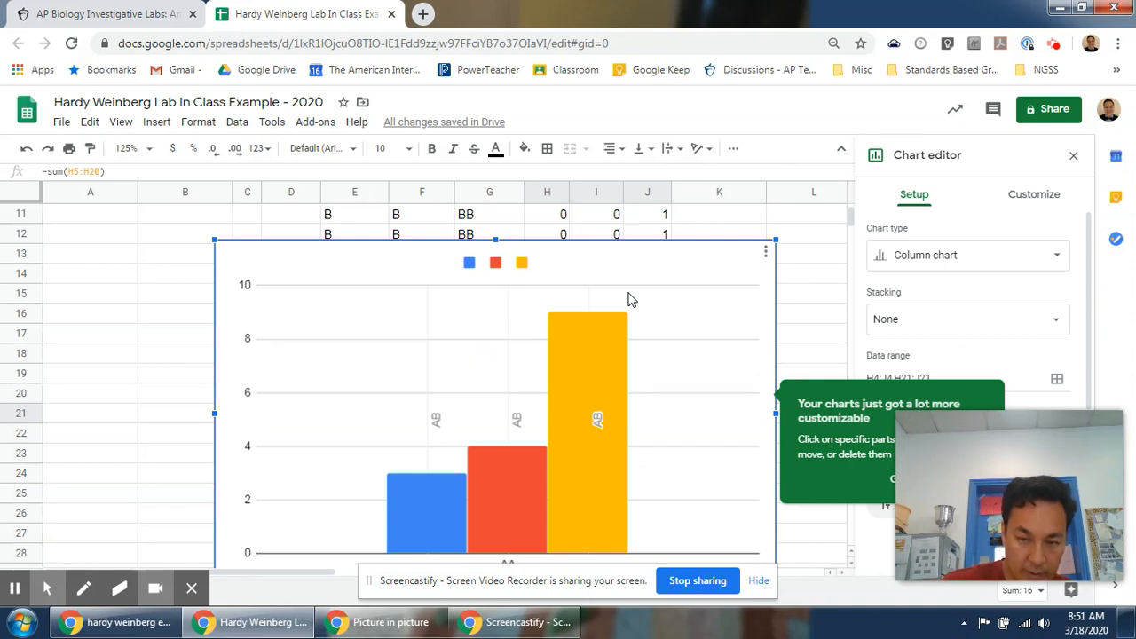
Set the chart title to "Genotype frequency in Next Generation".
scroll(628, 300, down, 1)
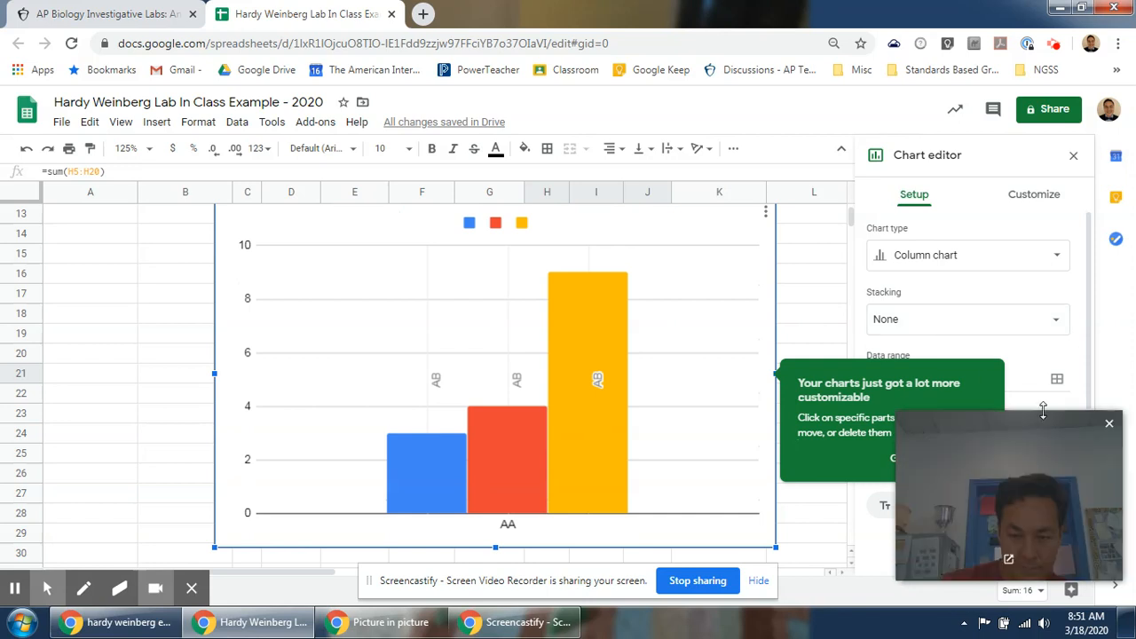
drag(1019, 434, 122, 67)
click(904, 461)
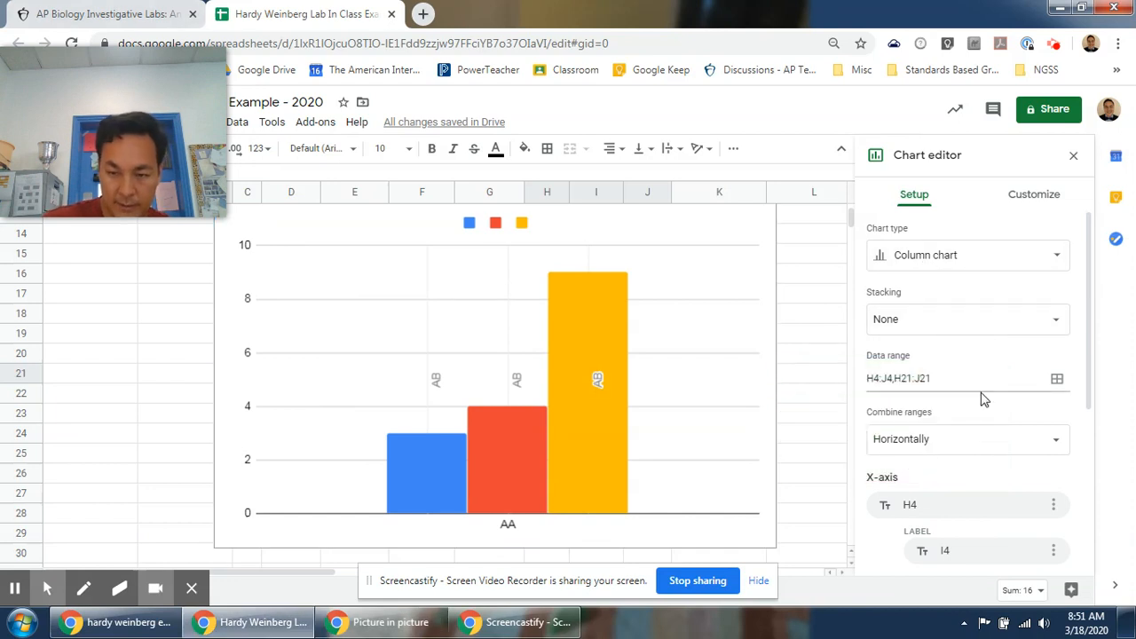
scroll(981, 400, down, 2)
scroll(981, 399, up, 2)
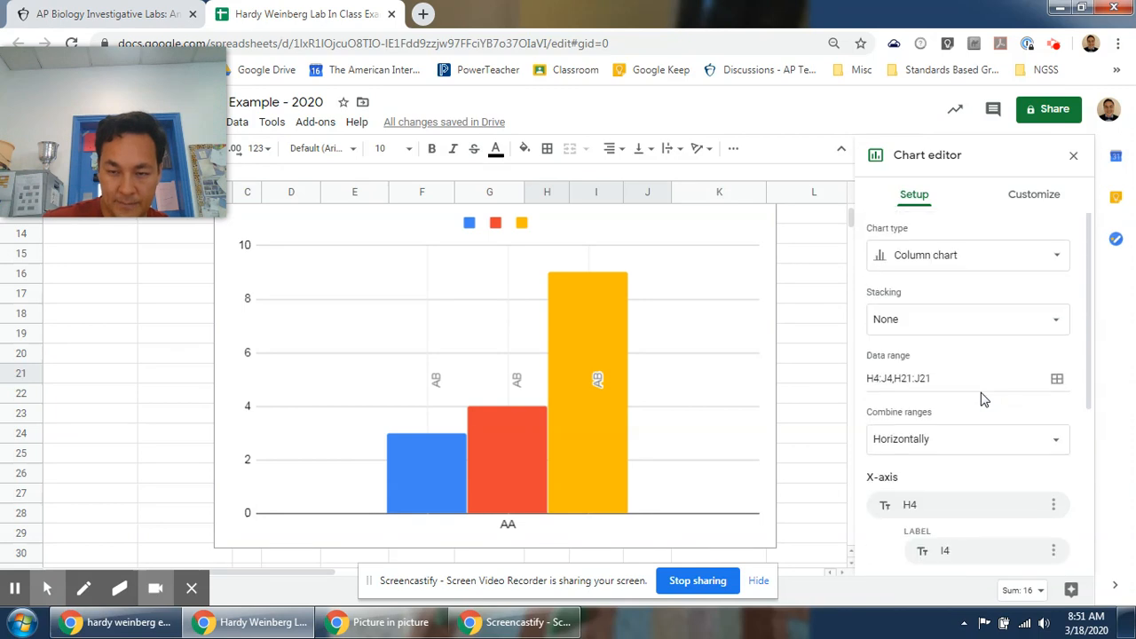
click(1029, 193)
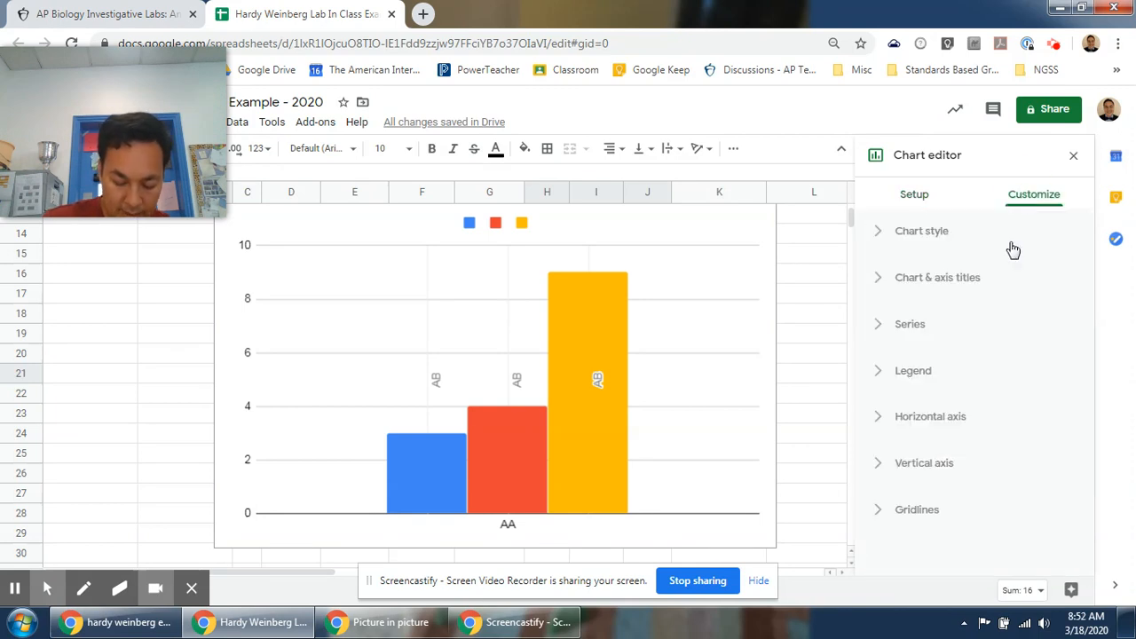
click(966, 283)
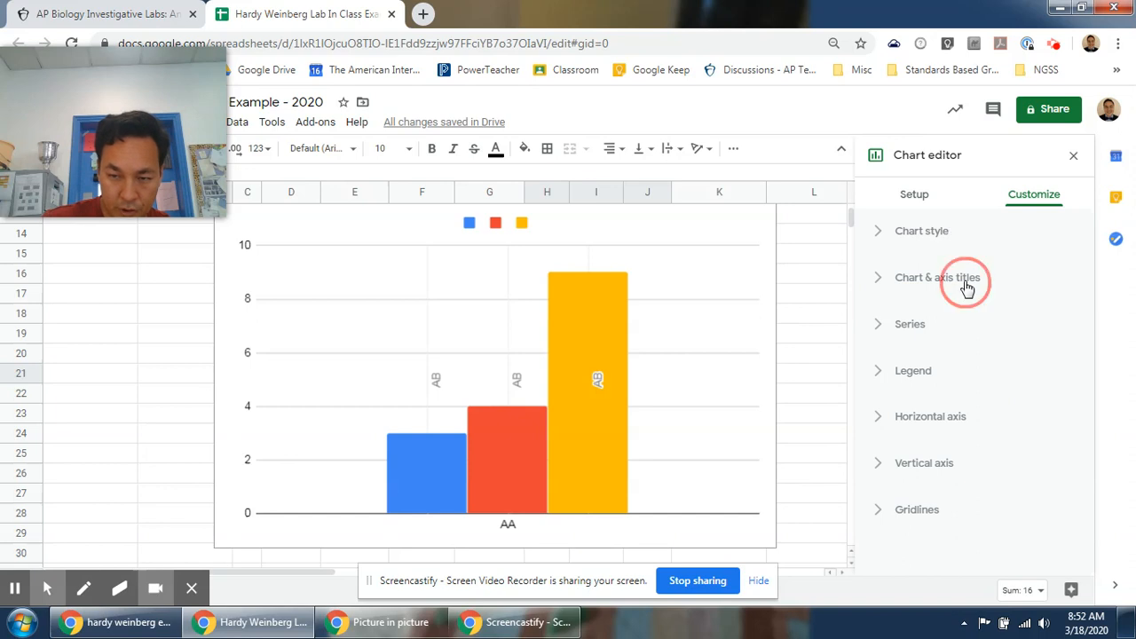
click(966, 381)
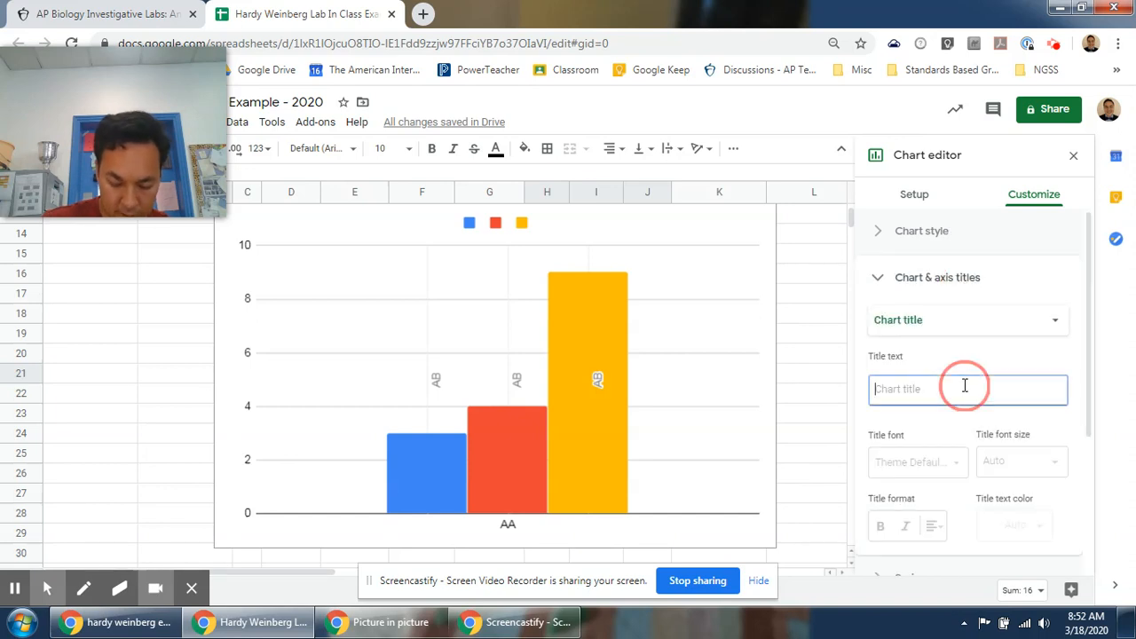
text(Genotype frequency in)
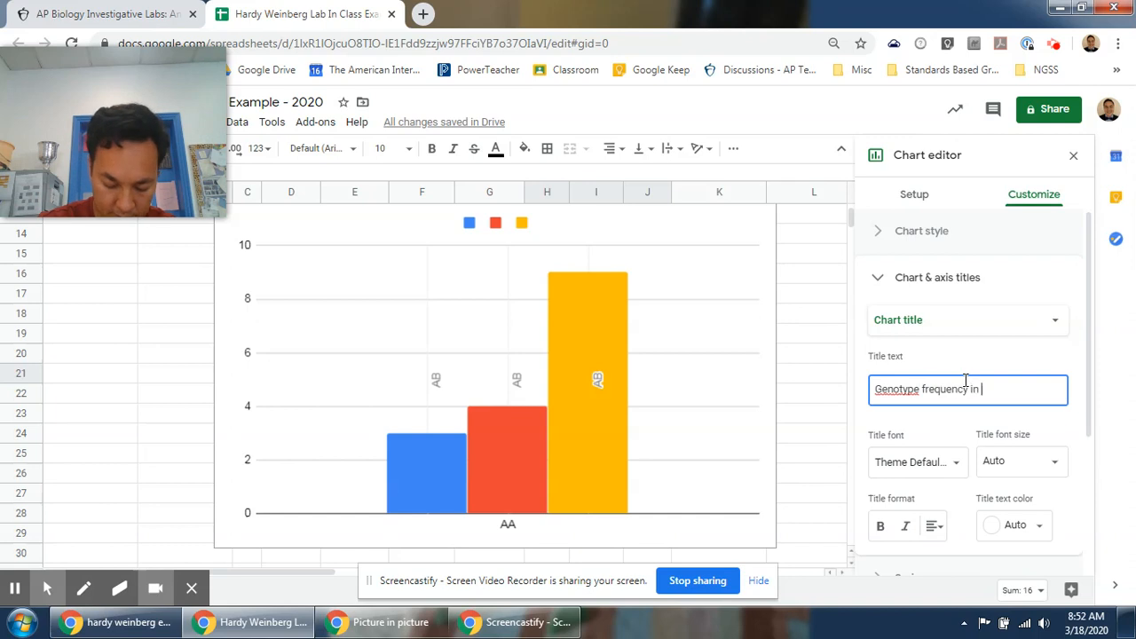
text( enext gern)
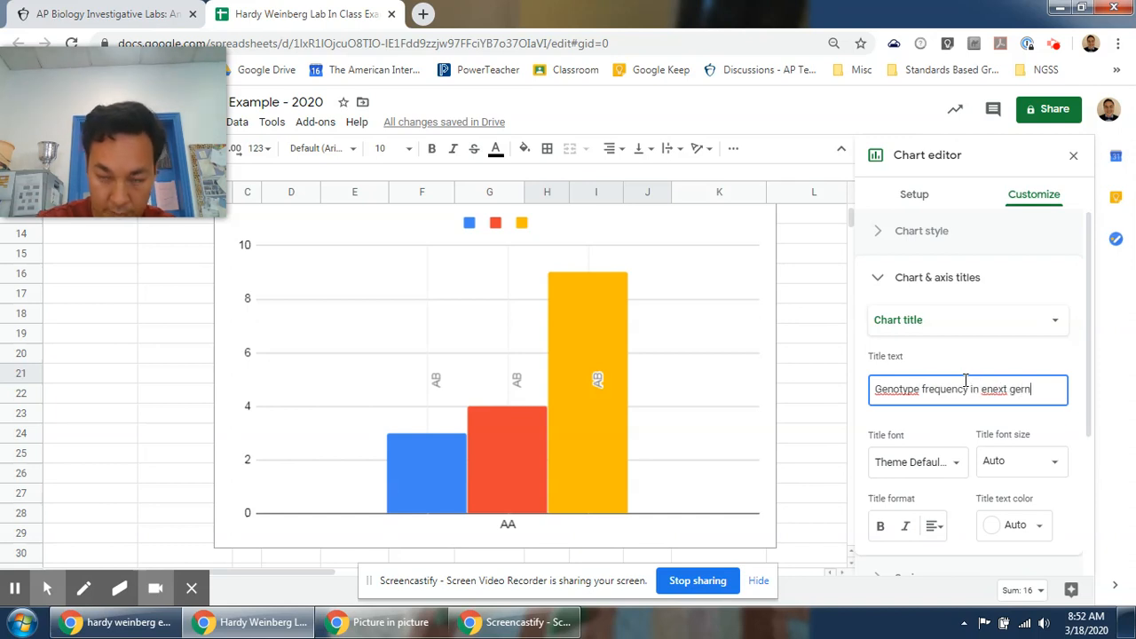
key(BackSpace)
key(BackSpace)
key(BackSpace)
key(BackSpace)
key(BackSpace)
key(BackSpace)
key(BackSpace)
key(BackSpace)
key(BackSpace)
text(Next Generation)
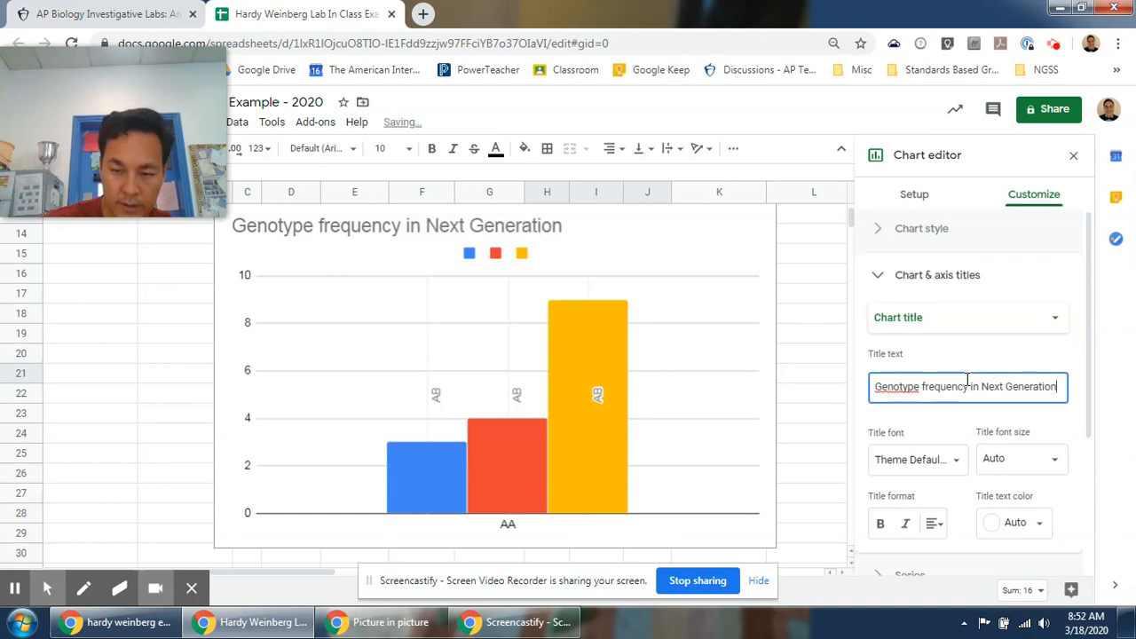
Set the chart's horizontal axis title to "Genotypes".
scroll(977, 399, down, 1)
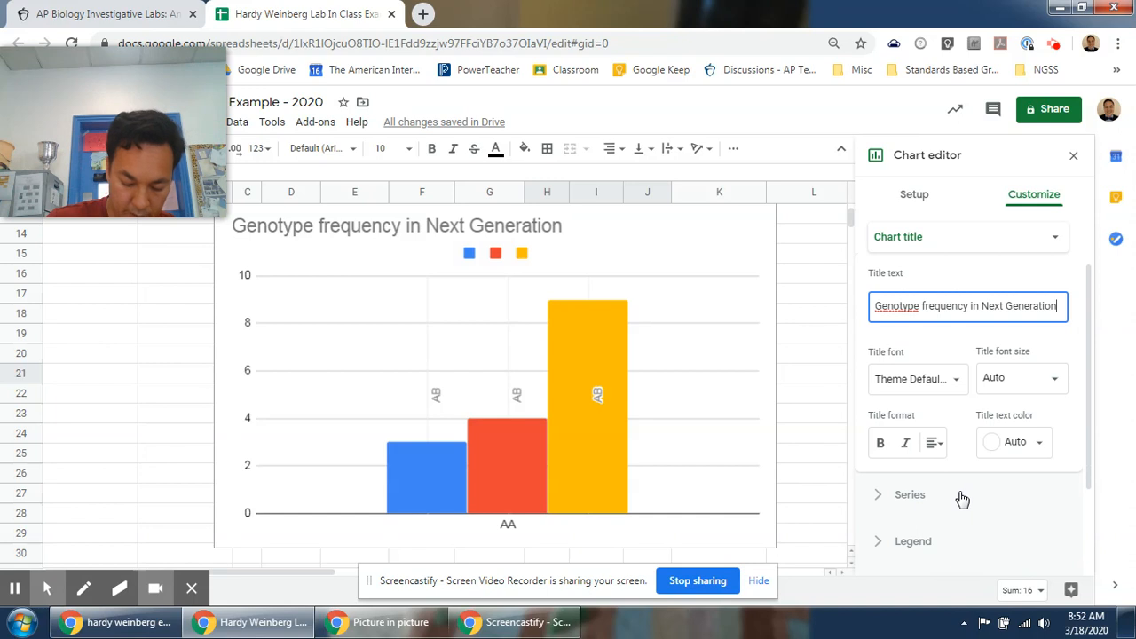
scroll(961, 493, up, 1)
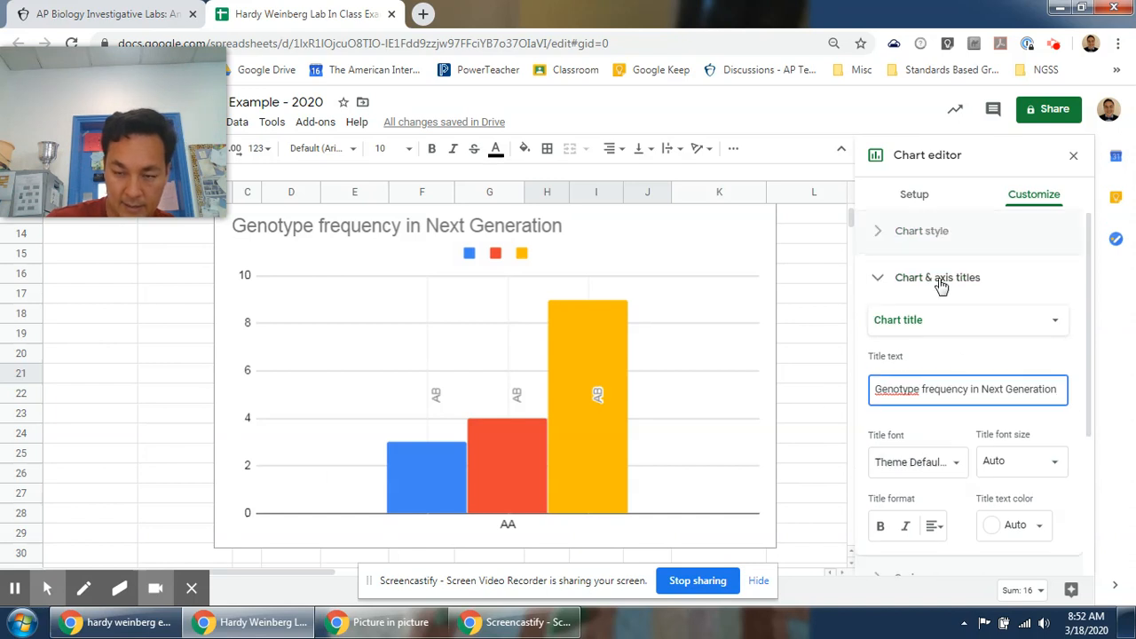
scroll(1000, 353, down, 3)
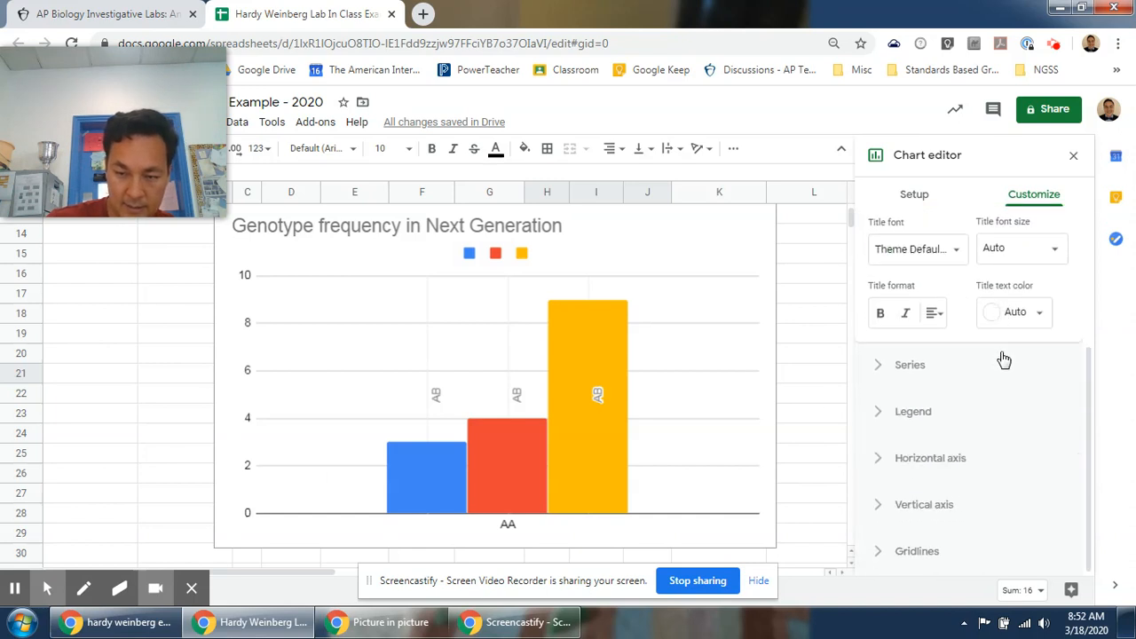
click(1013, 467)
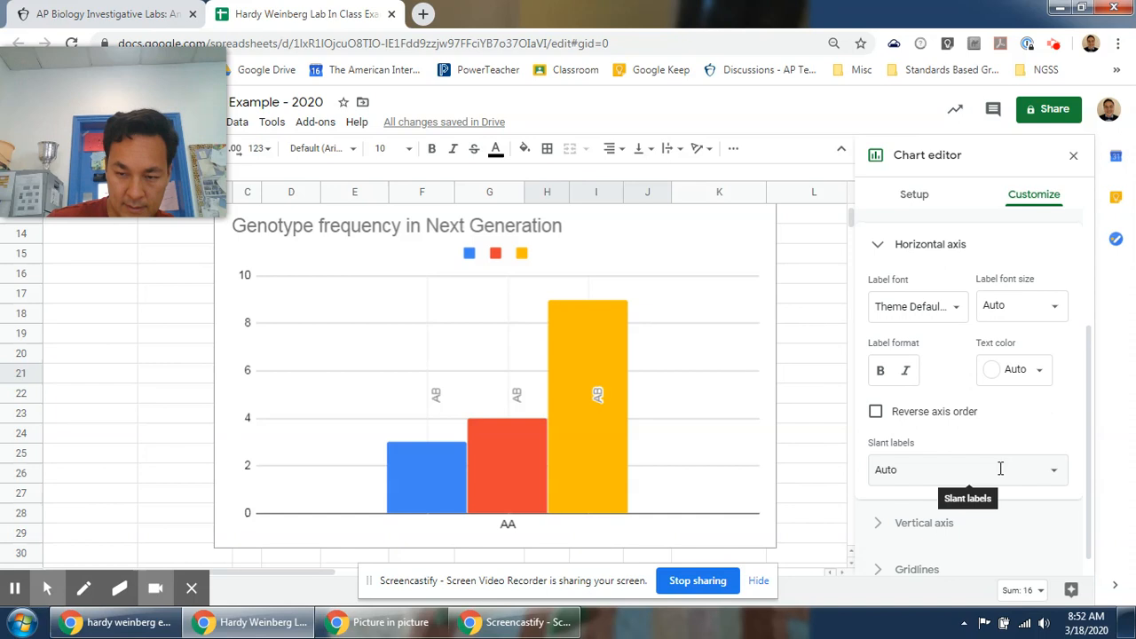
scroll(997, 424, up, 2)
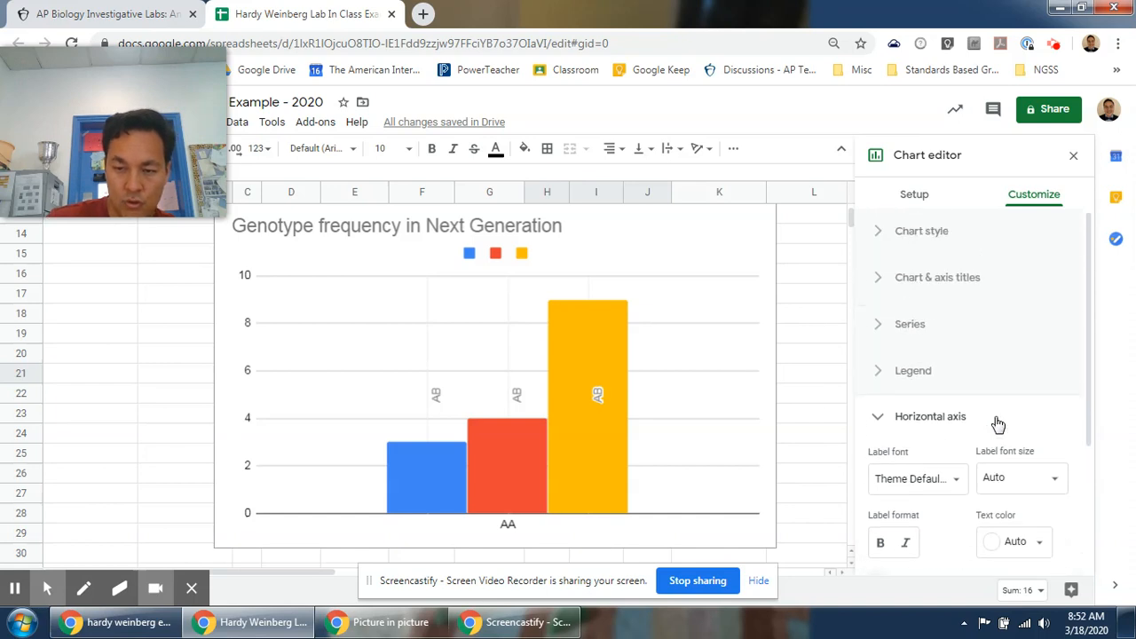
click(955, 321)
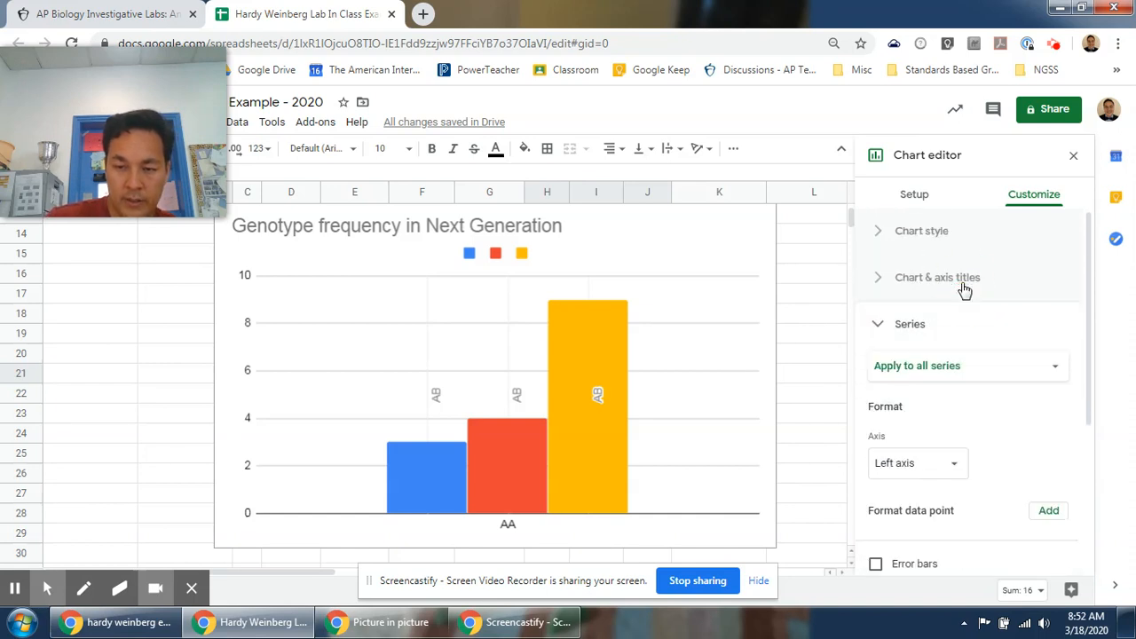
click(965, 284)
click(963, 329)
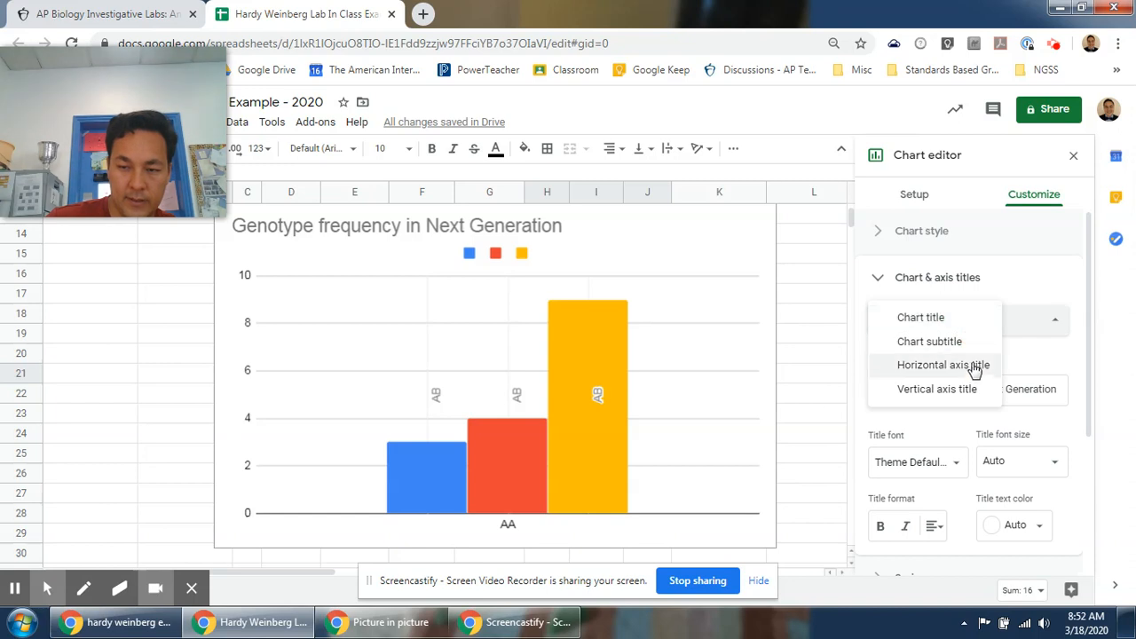
click(976, 367)
click(980, 385)
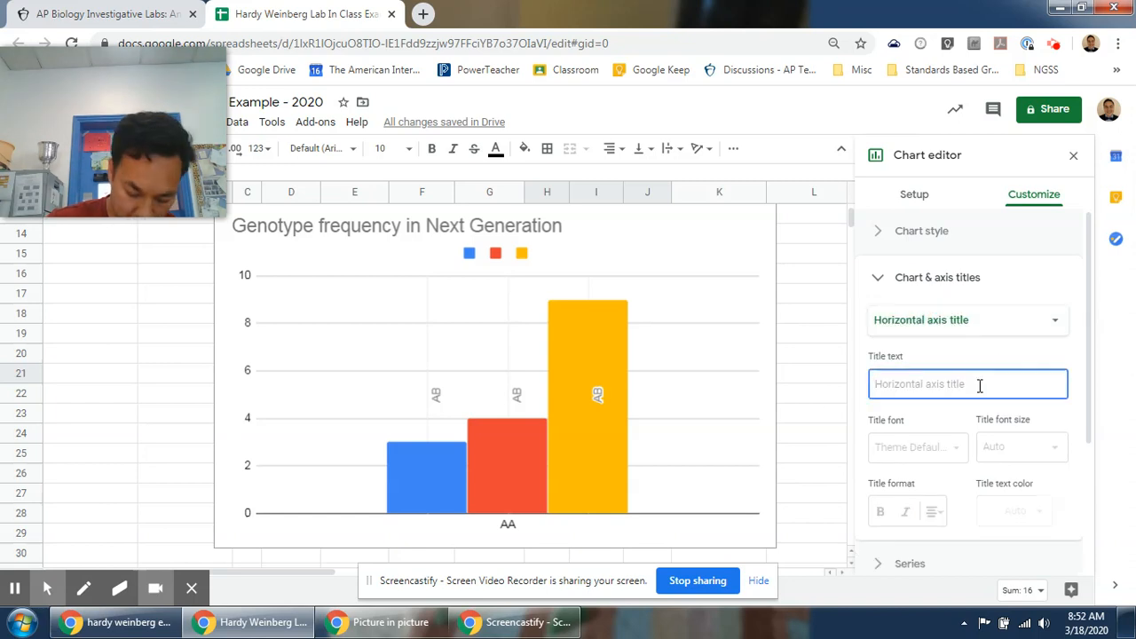
text(Genotypes)
Set the chart's vertical axis title to "Number of offspring".
click(970, 321)
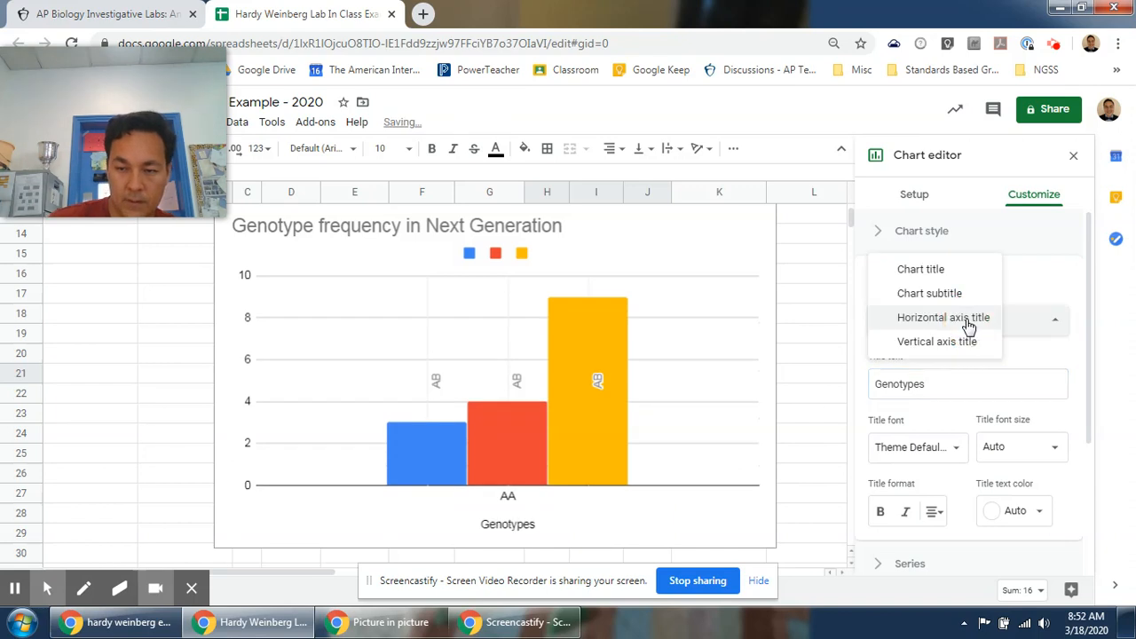
click(963, 342)
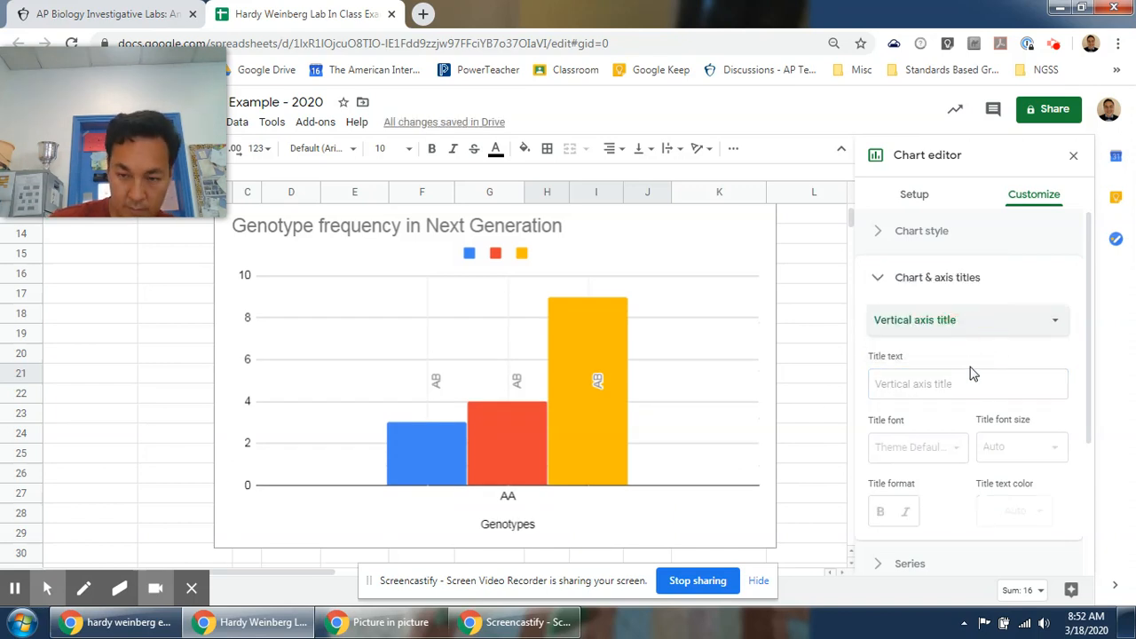
click(992, 381)
text(Numb)
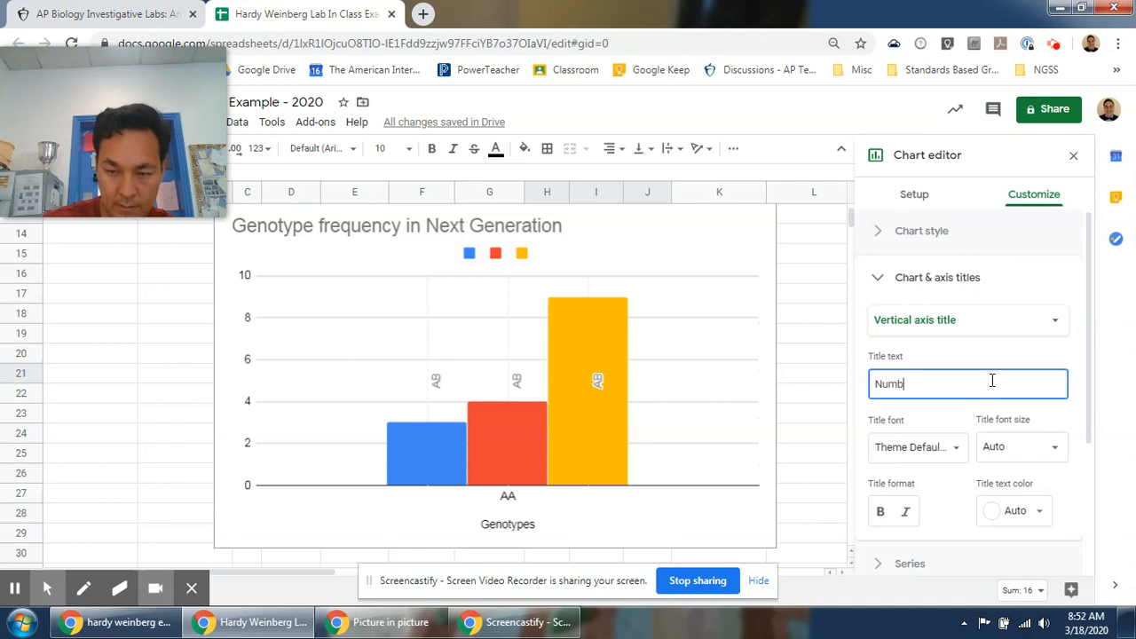
text(er of offspring)
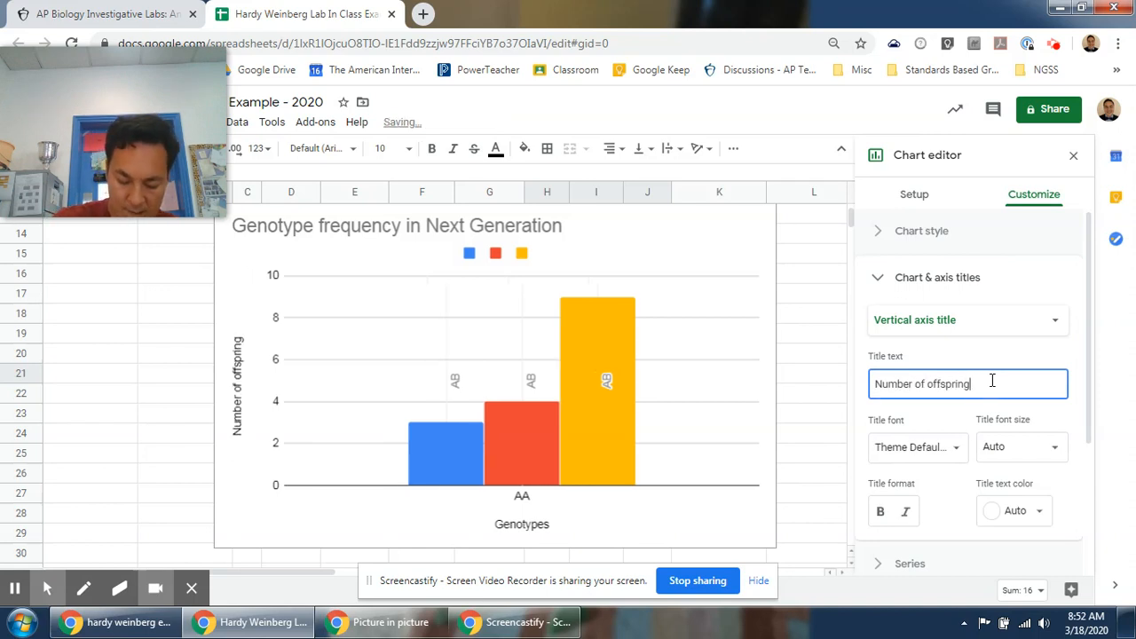
Add data labels to the H21 series using the label range H4.
click(915, 197)
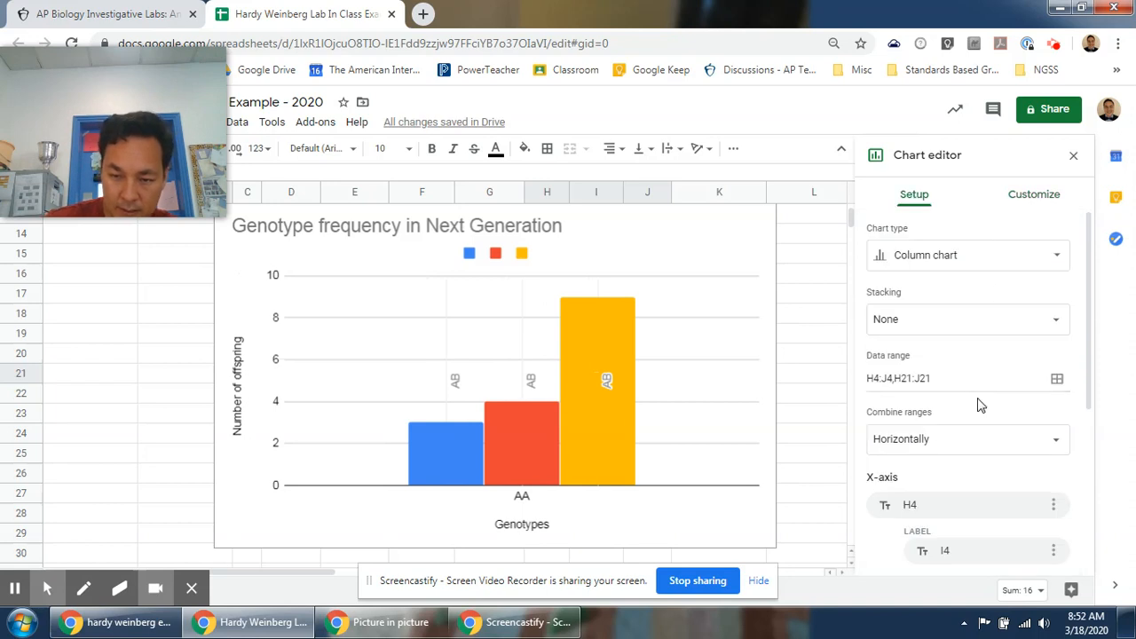
scroll(994, 451, down, 2)
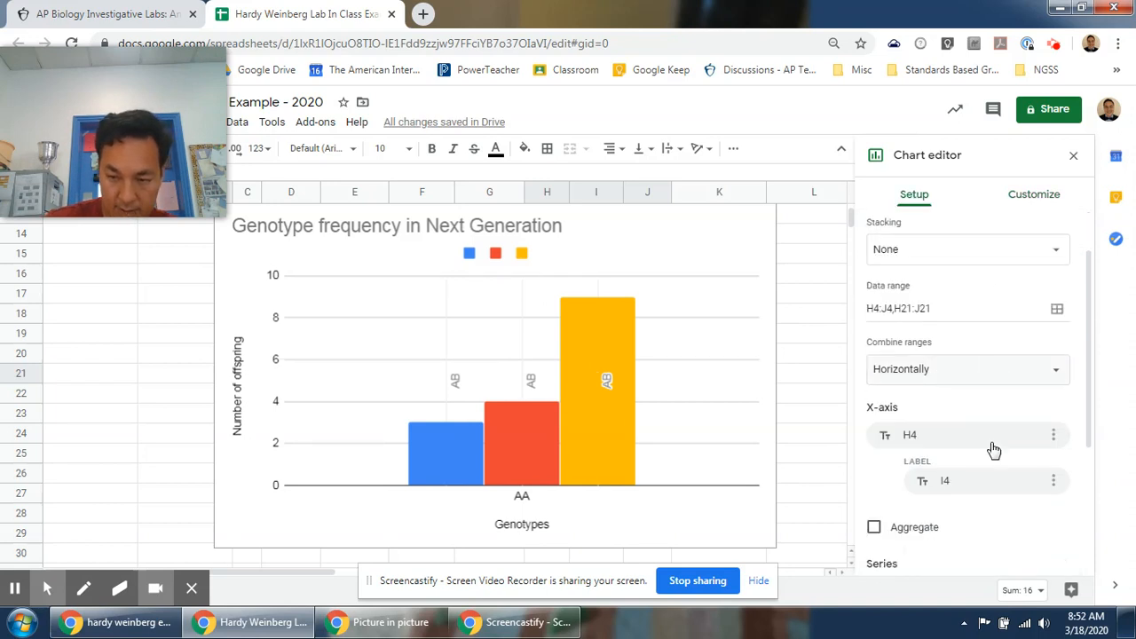
scroll(994, 450, down, 3)
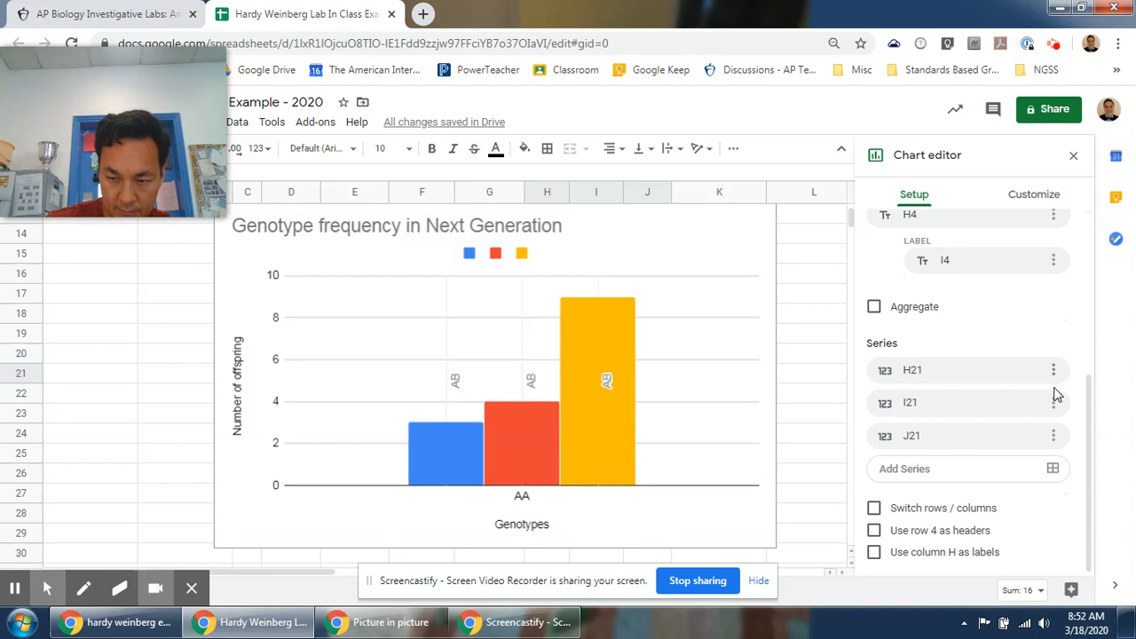
click(950, 554)
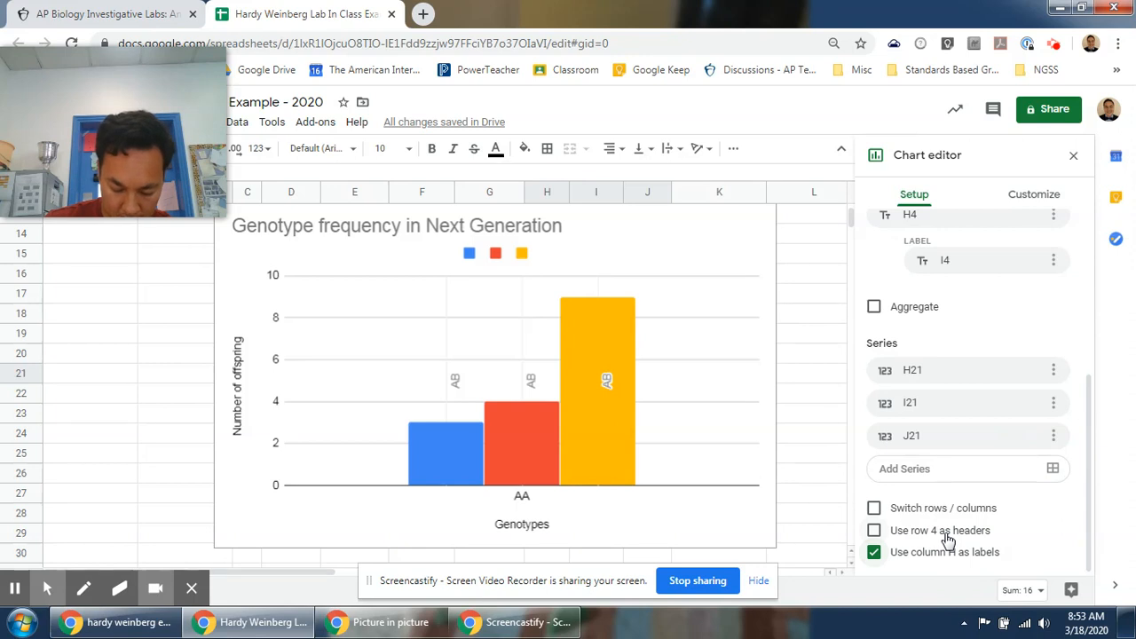
click(943, 560)
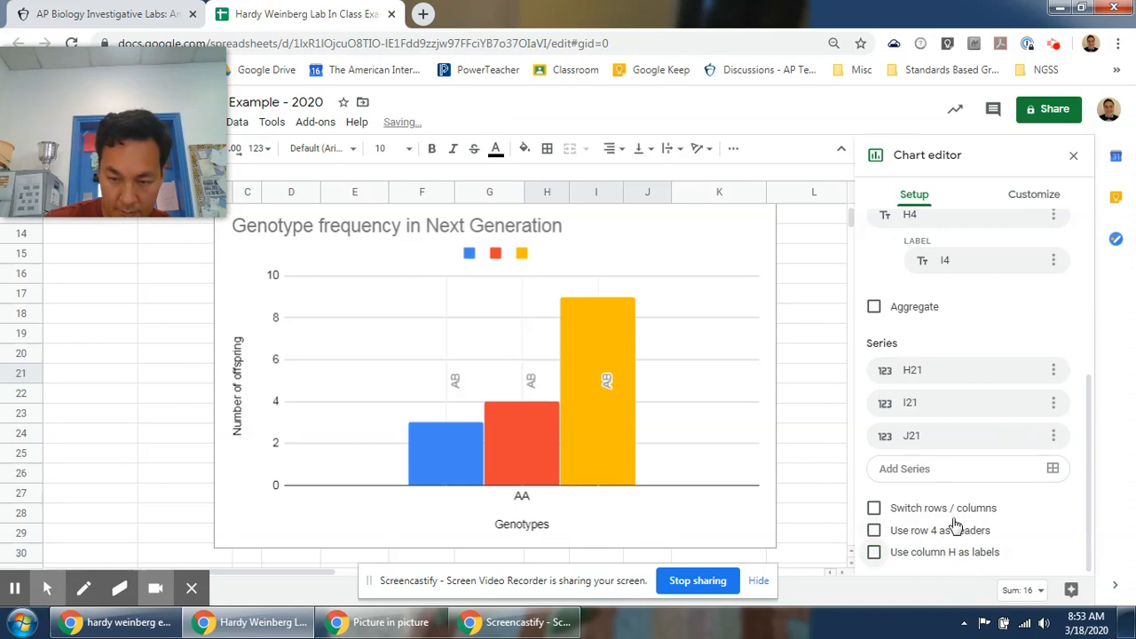
click(1054, 373)
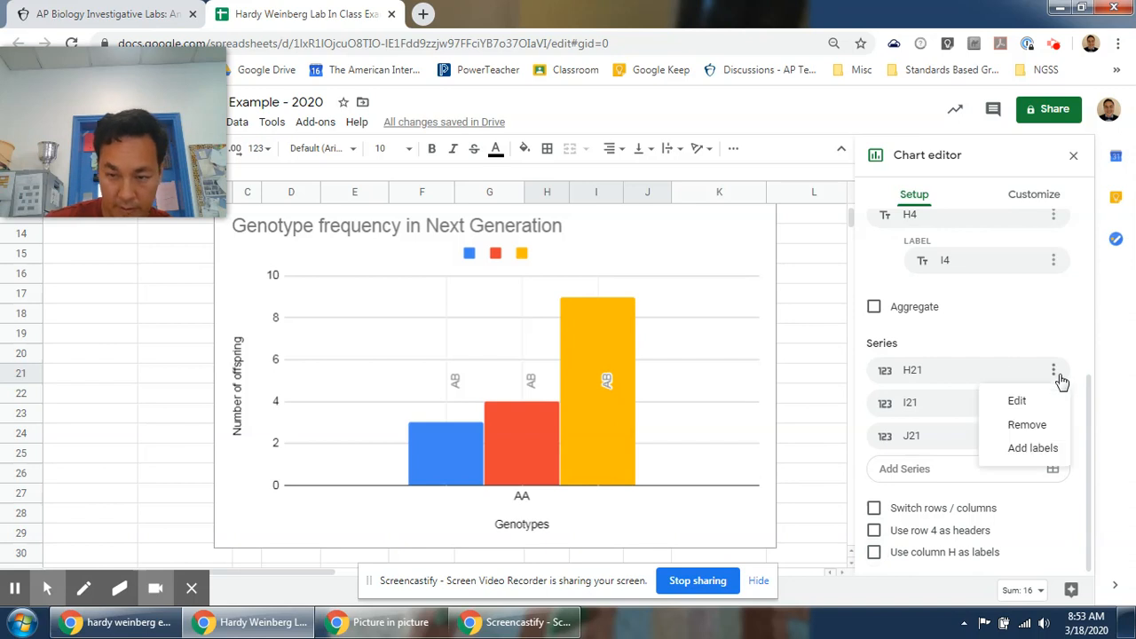
click(1025, 450)
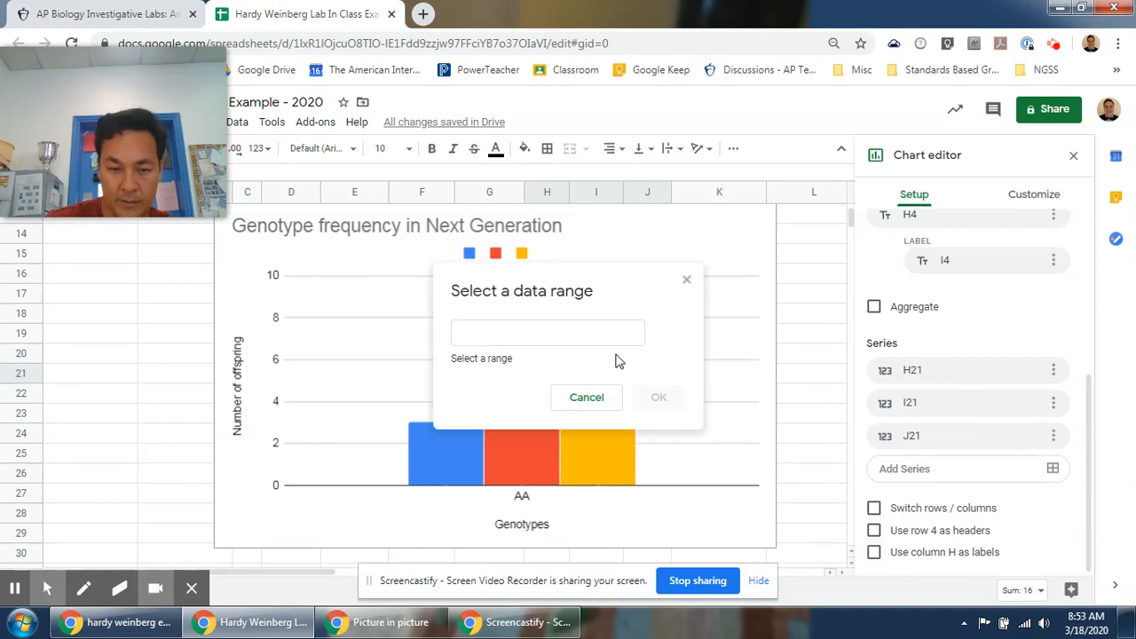
click(554, 331)
text(H4)
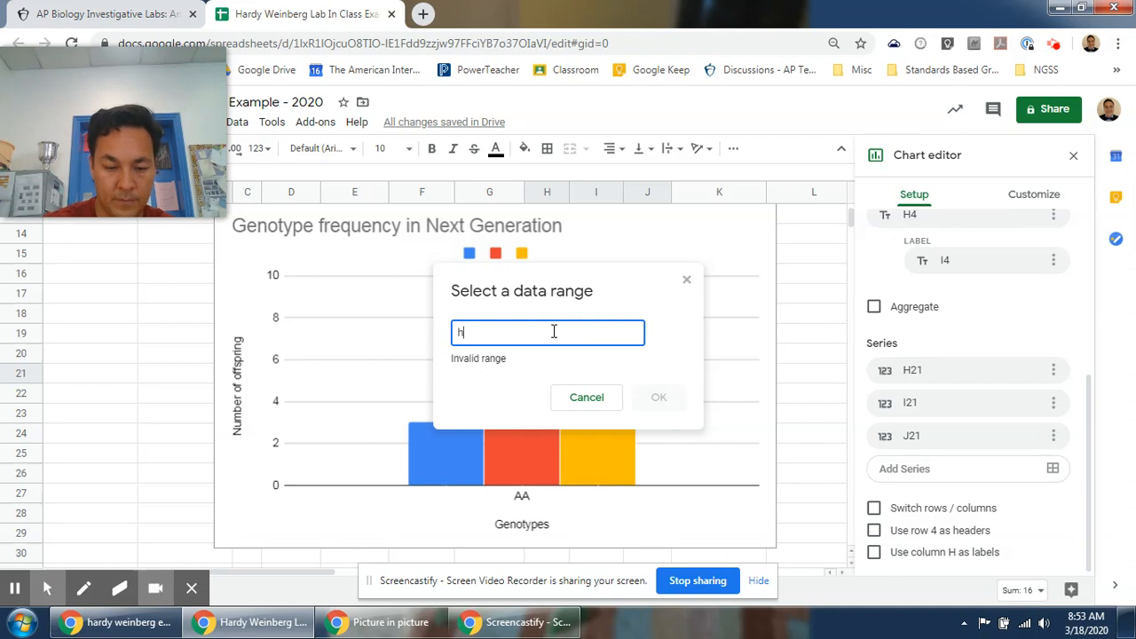
key(Return)
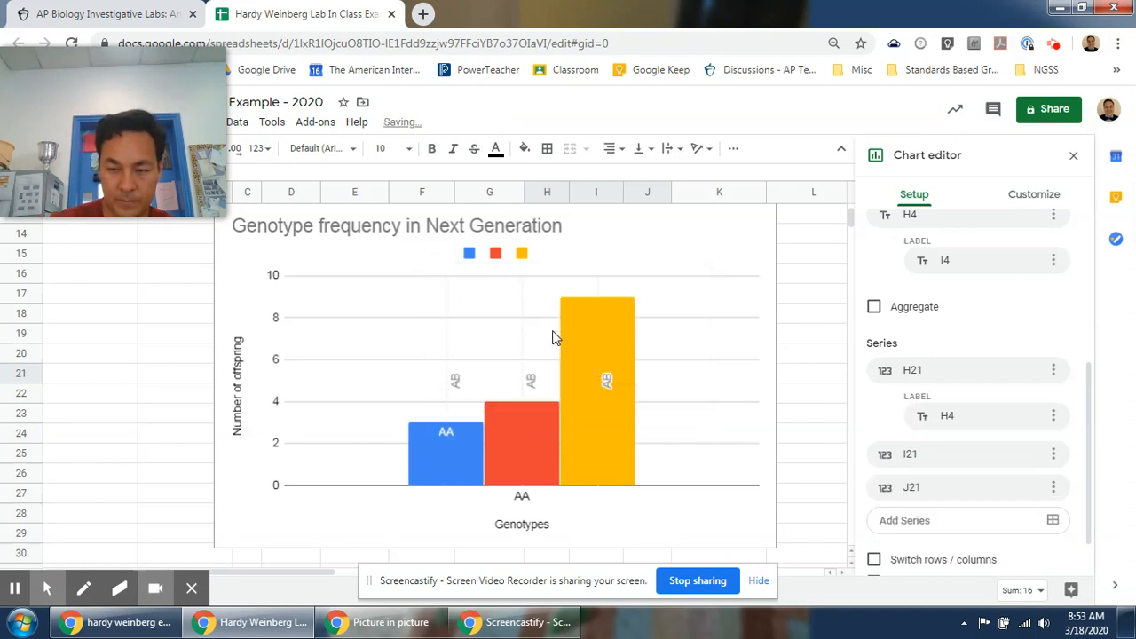
Add data labels to the I21 series using the label range I4.
click(1055, 455)
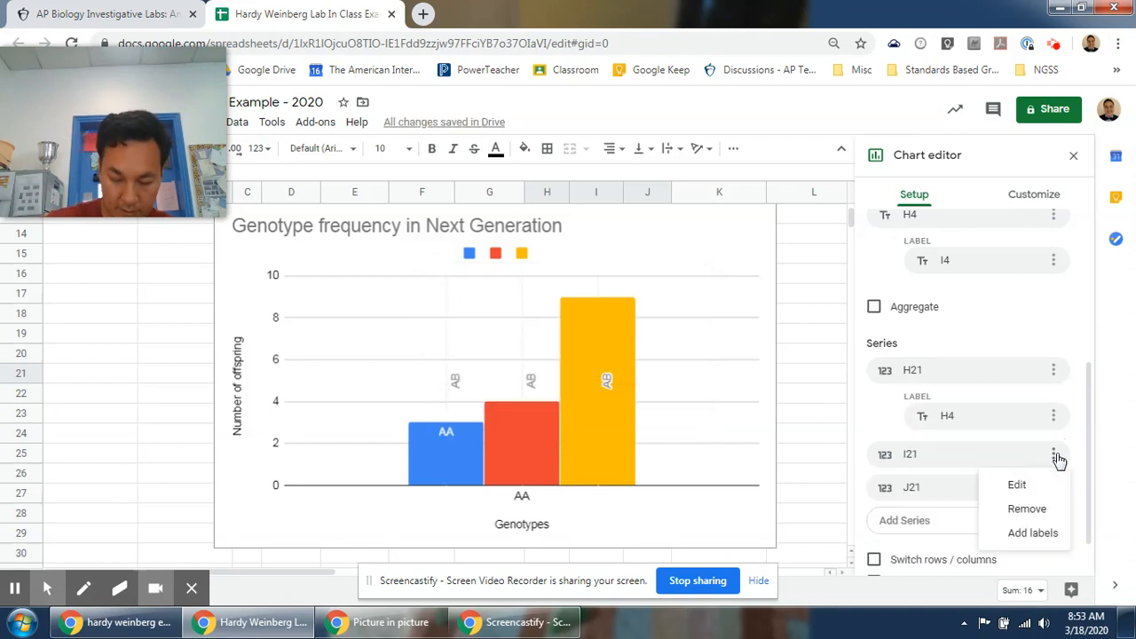
click(1021, 533)
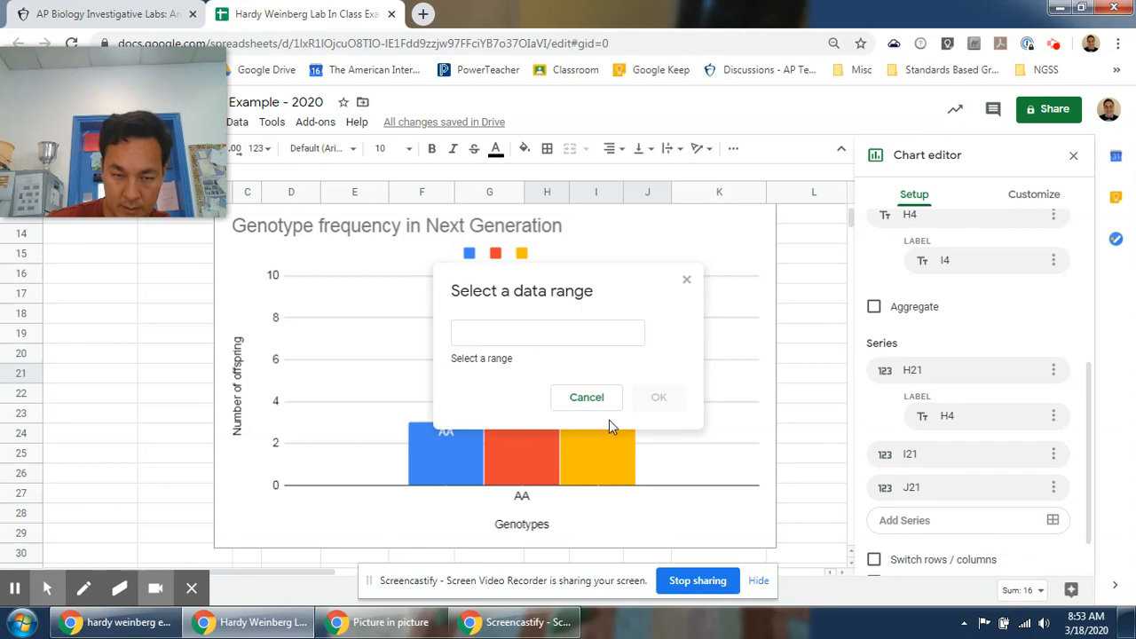
click(536, 337)
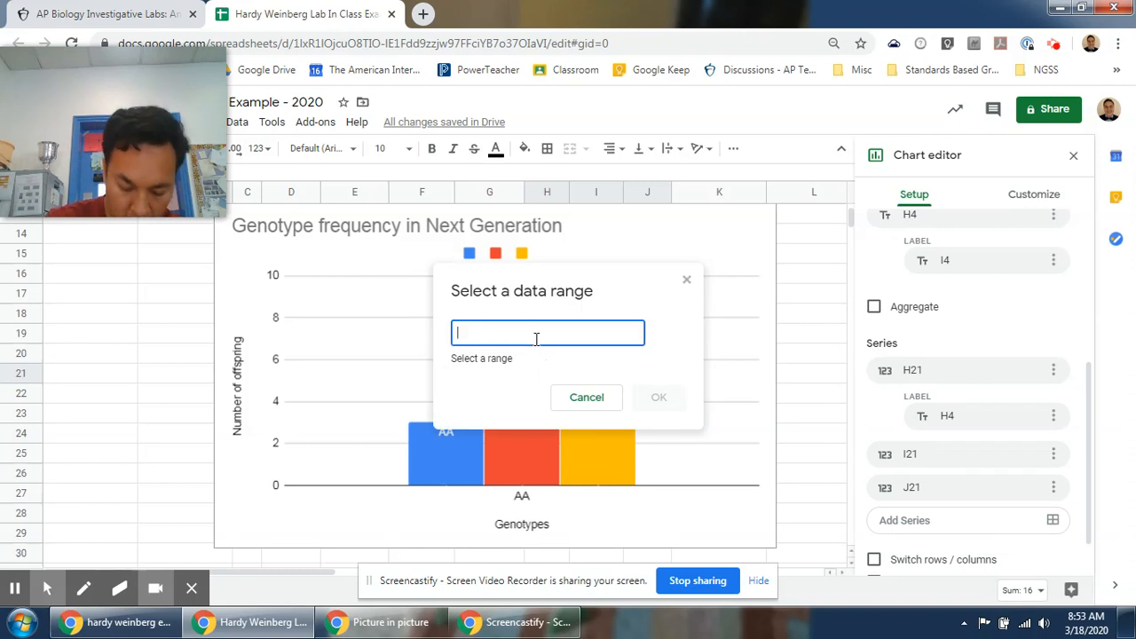
text(I4)
key(Return)
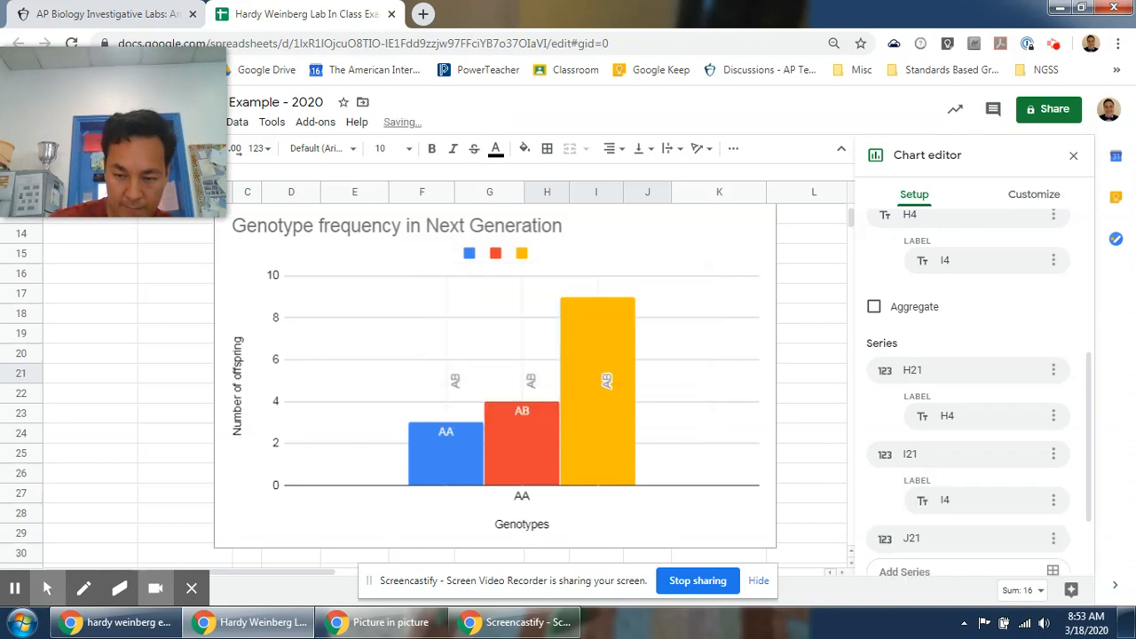
Add data labels to the J21 series using the label range J4 and close the chart editor.
scroll(1056, 421, down, 2)
click(1054, 457)
click(1033, 534)
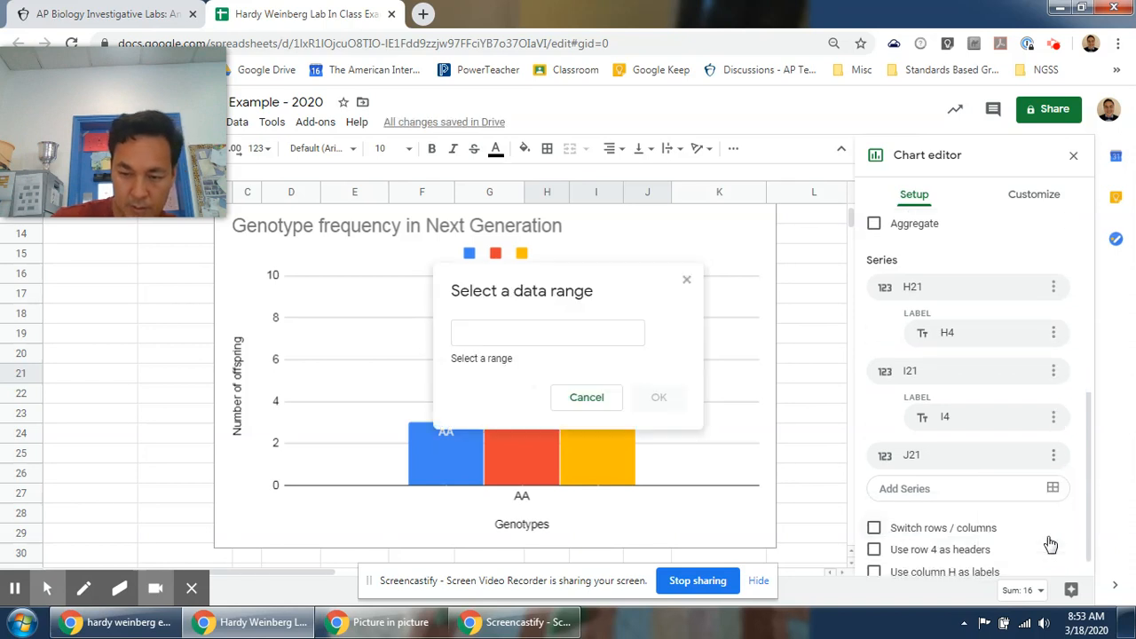
click(595, 328)
text(J4)
key(Return)
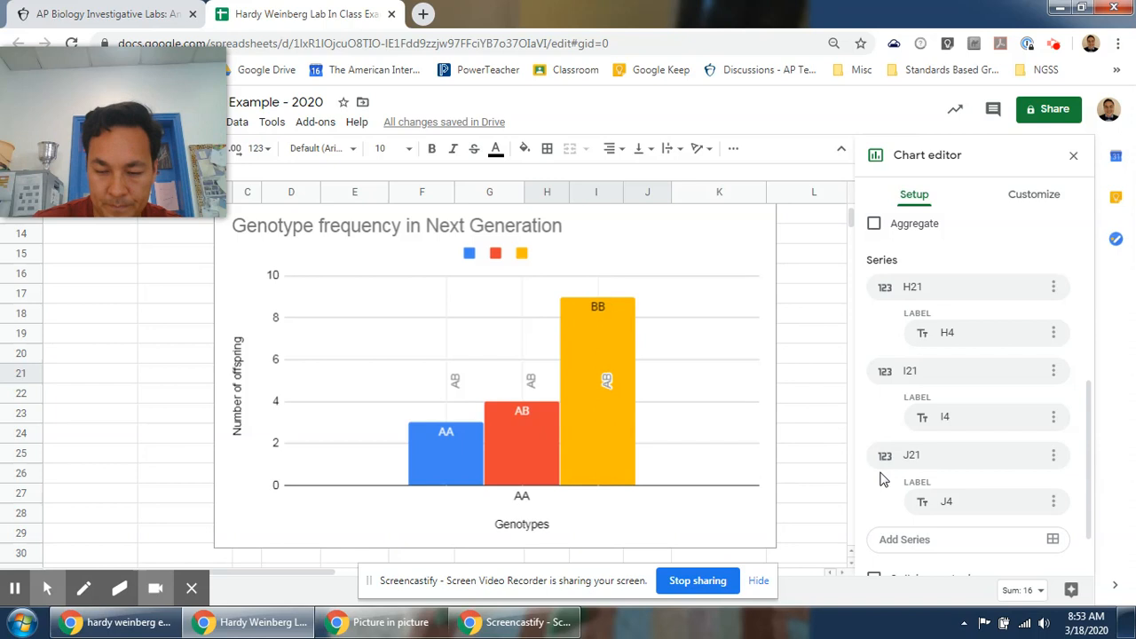
scroll(885, 480, down, 1)
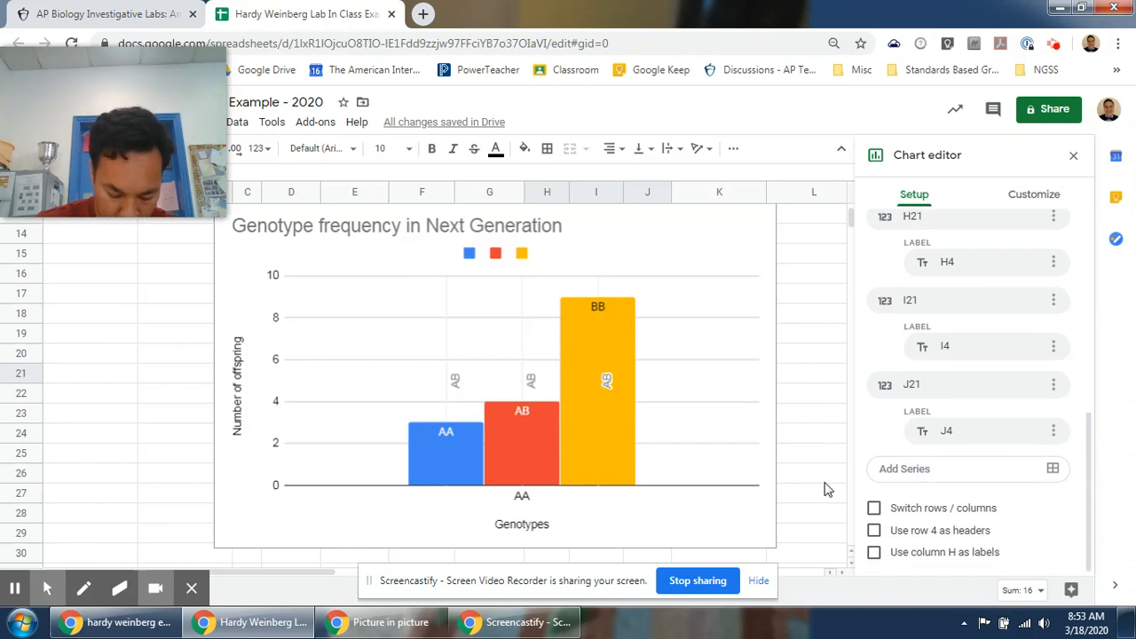
scroll(825, 489, up, 5)
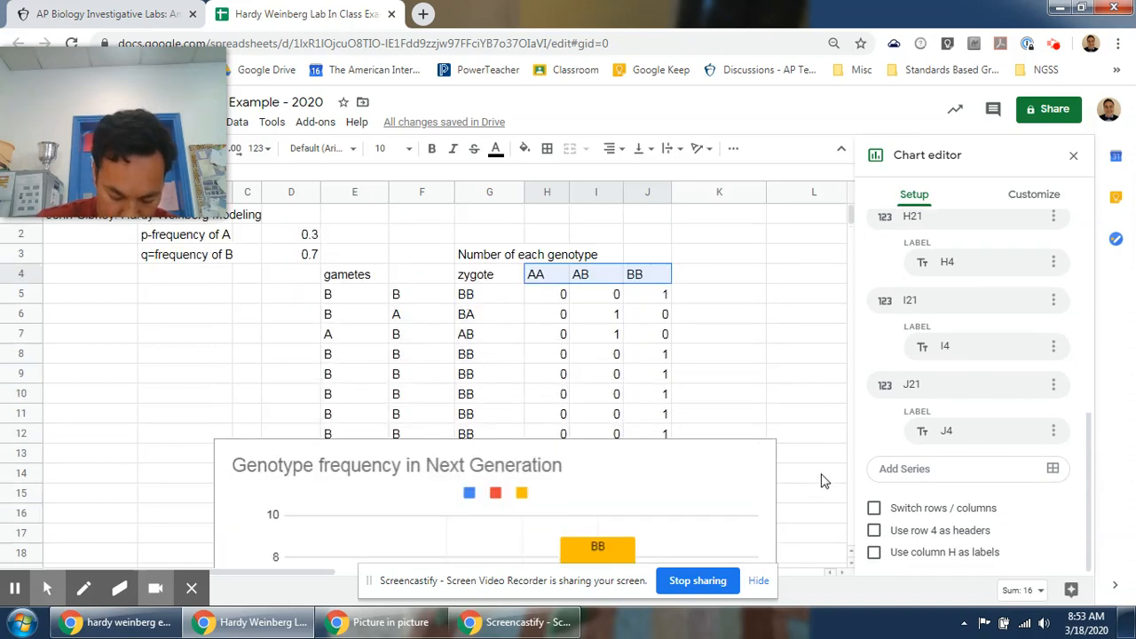
click(1073, 156)
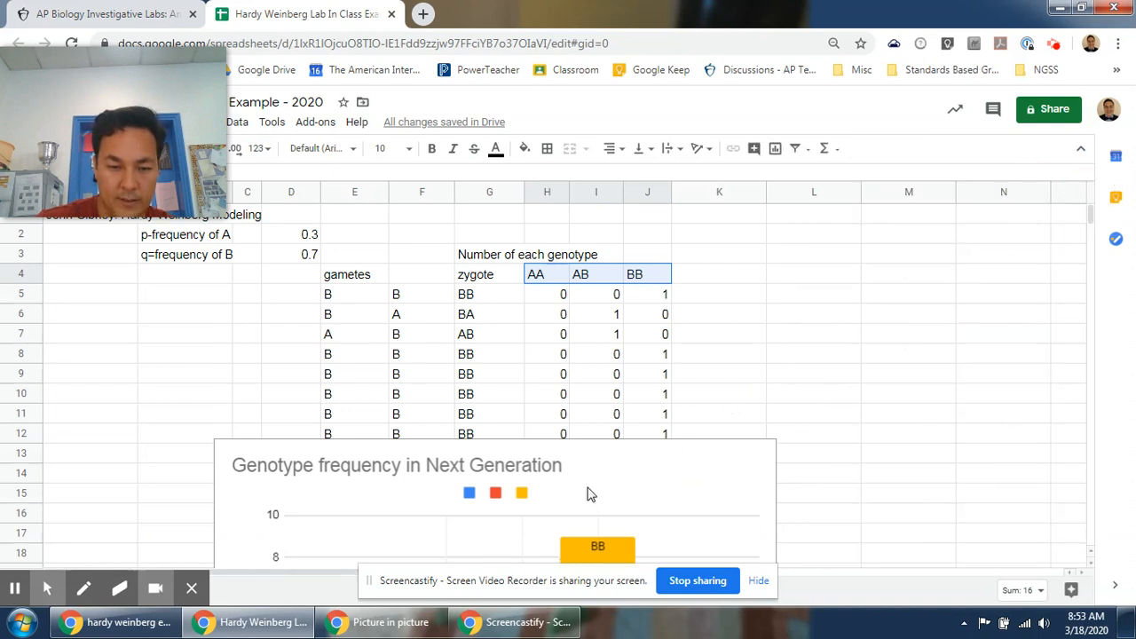
Clear the empty cell A23 to force the random genotype values to recalculate.
click(229, 373)
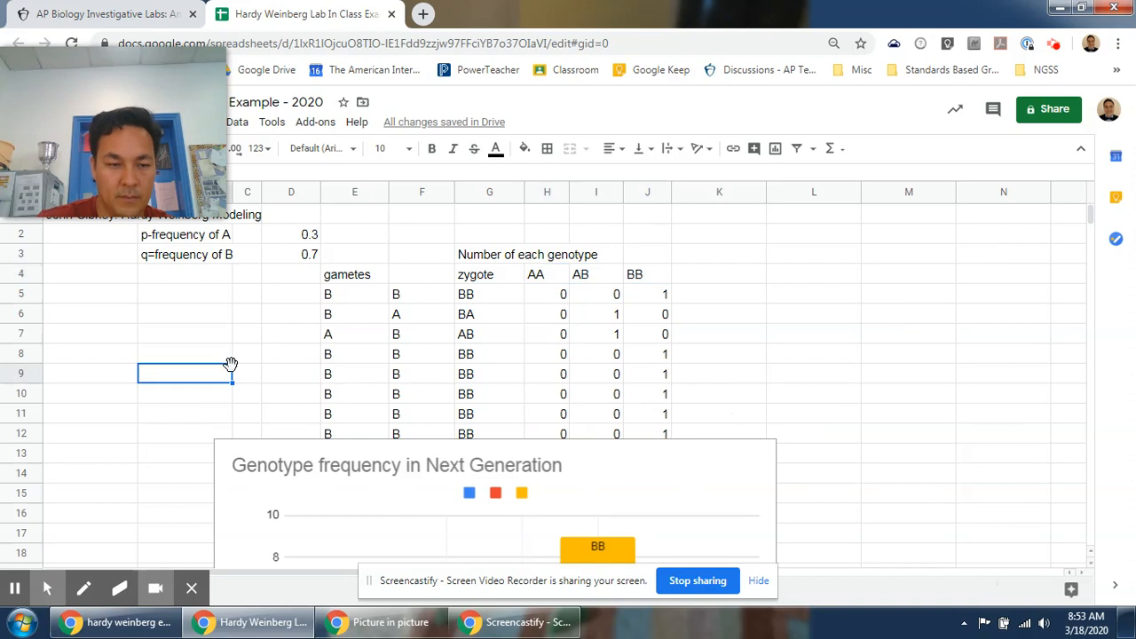
drag(139, 66, 983, 413)
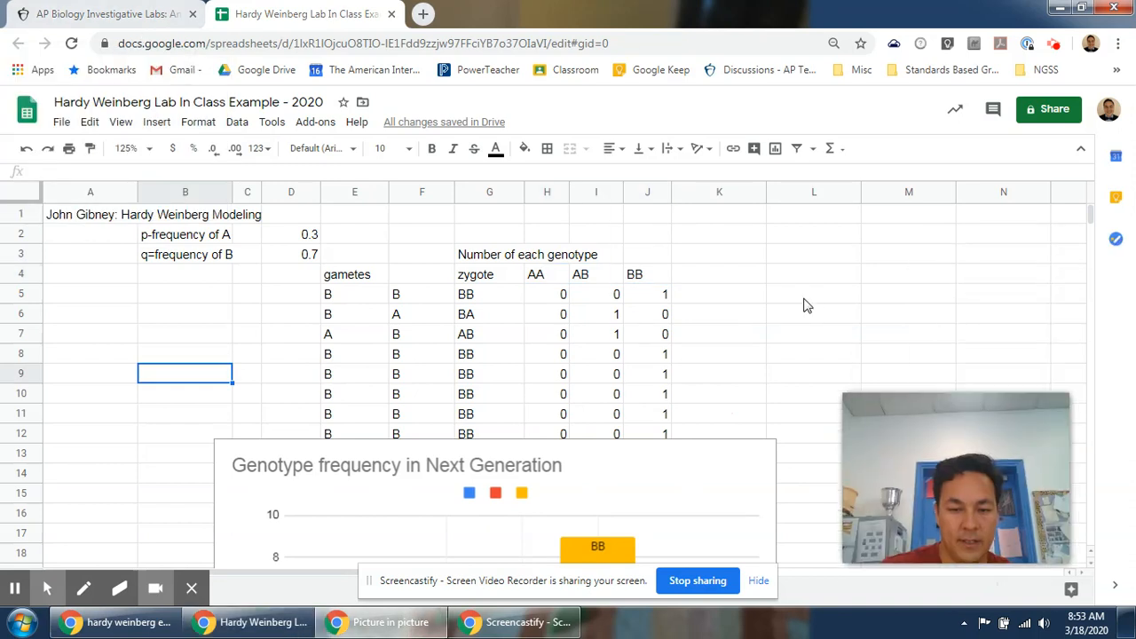
scroll(804, 306, down, 3)
scroll(802, 312, down, 1)
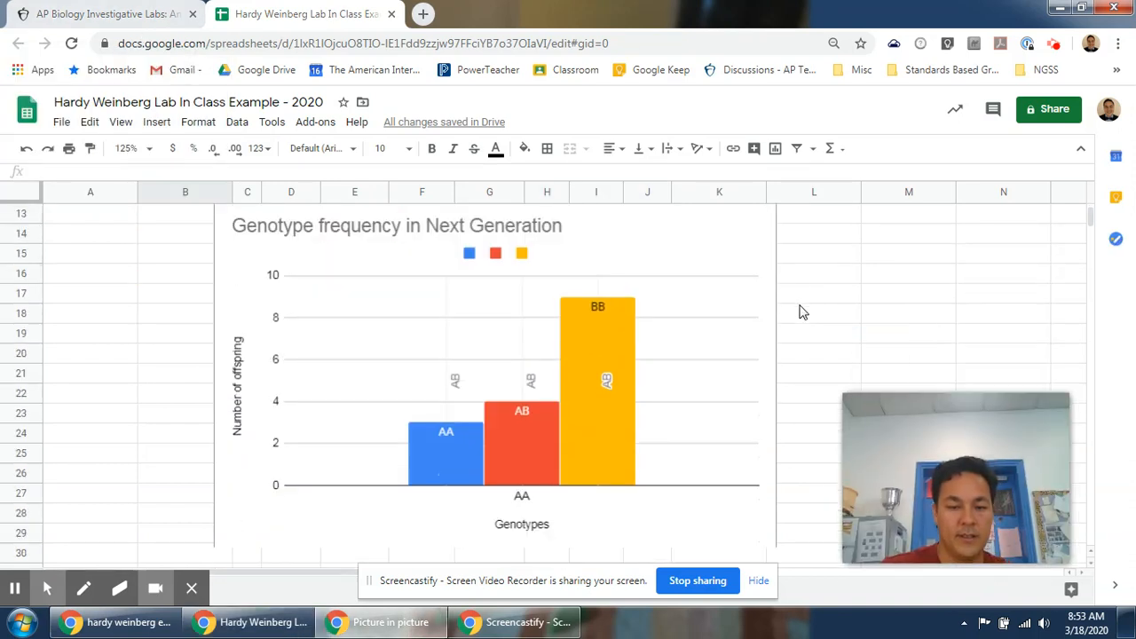
click(126, 423)
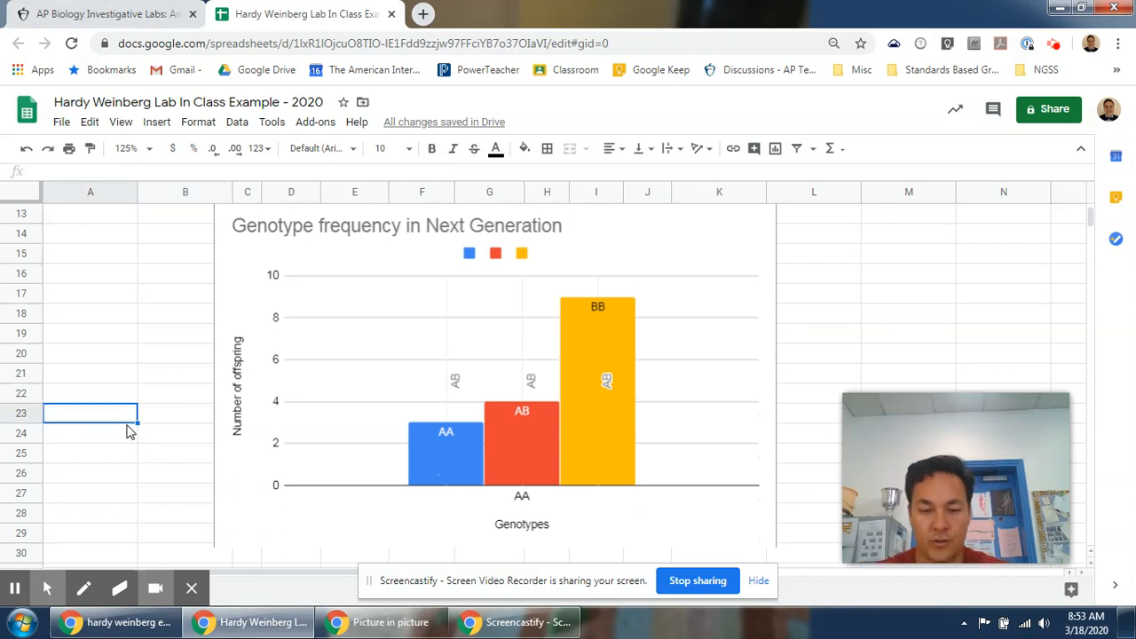
key(Delete)
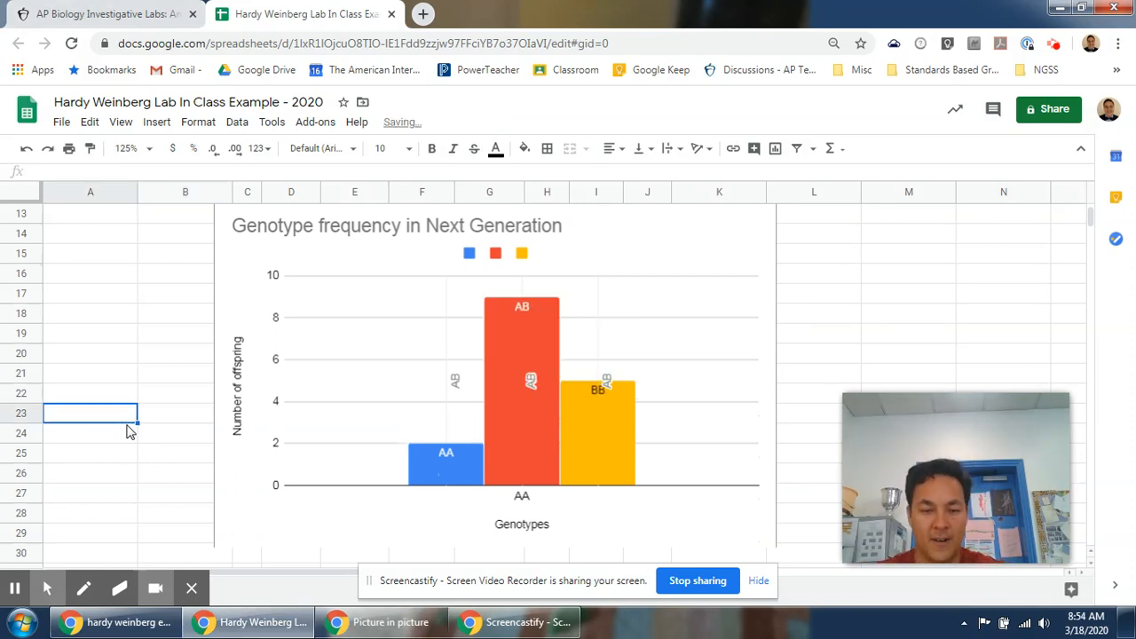
Clear cell A23 a few more times to regenerate the random genotype values.
key(Delete)
key(Delete)
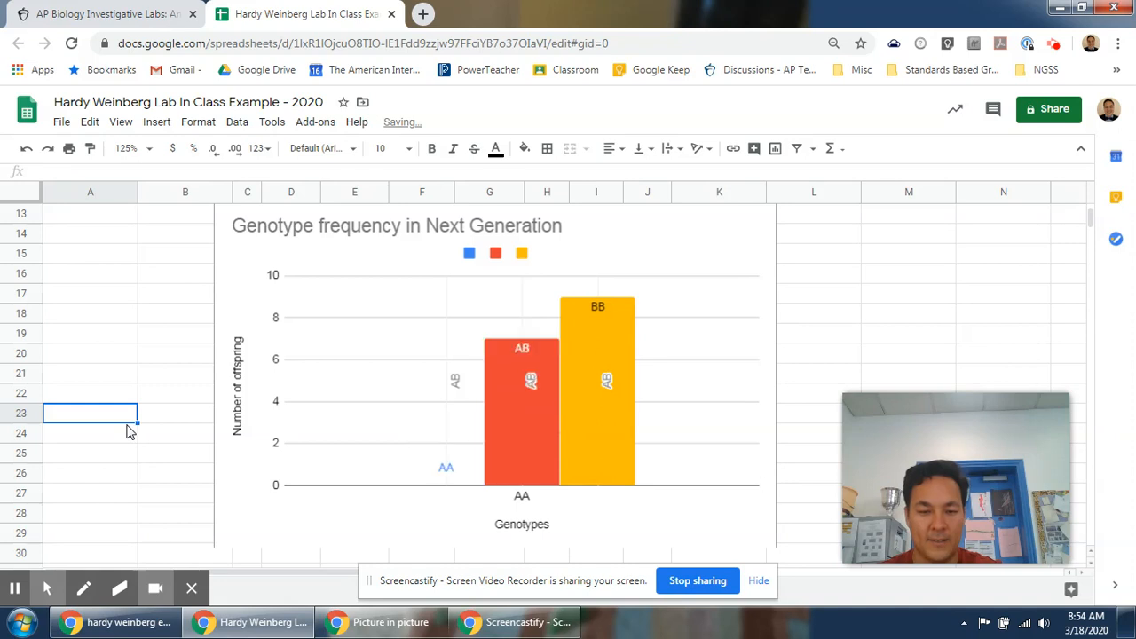
key(Delete)
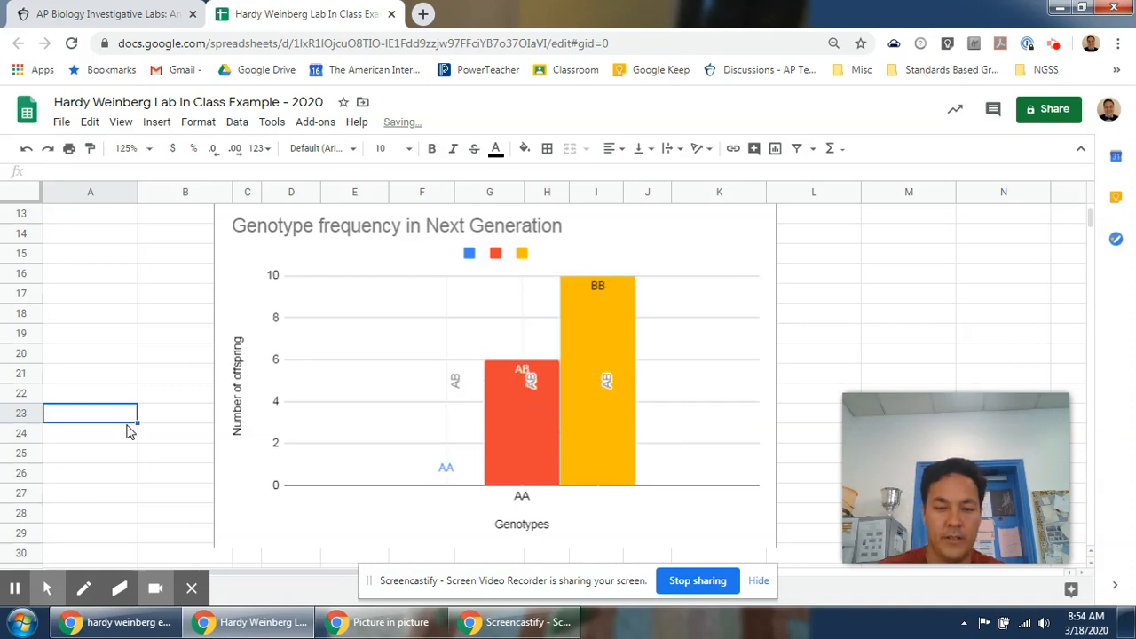
Set the p-frequency of A in D2 to 0.5.
scroll(129, 430, up, 5)
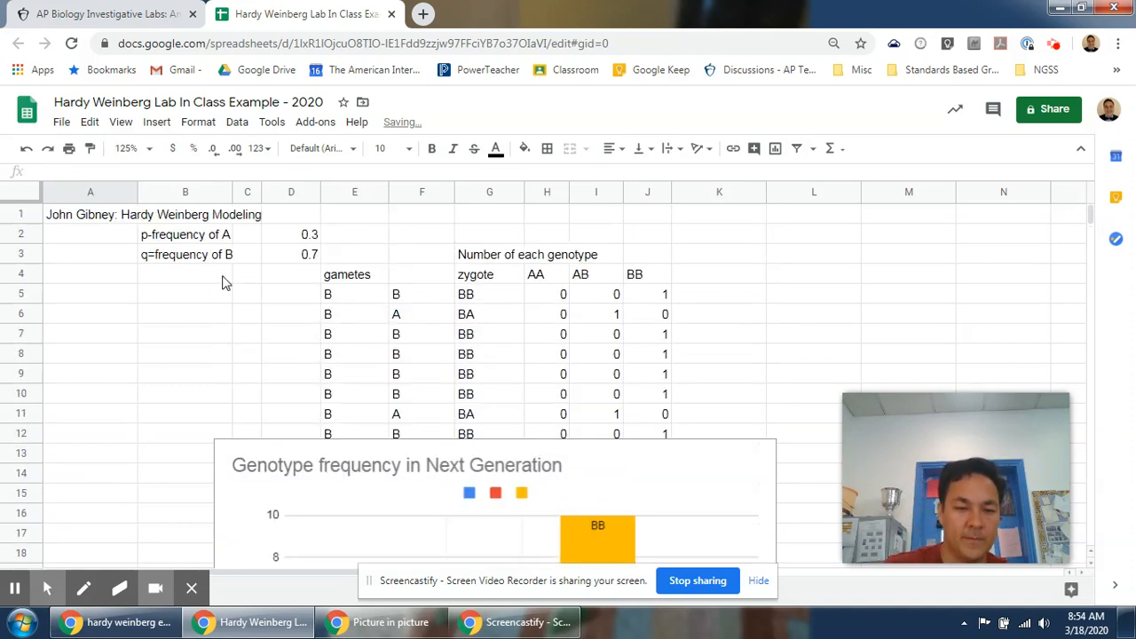
click(296, 233)
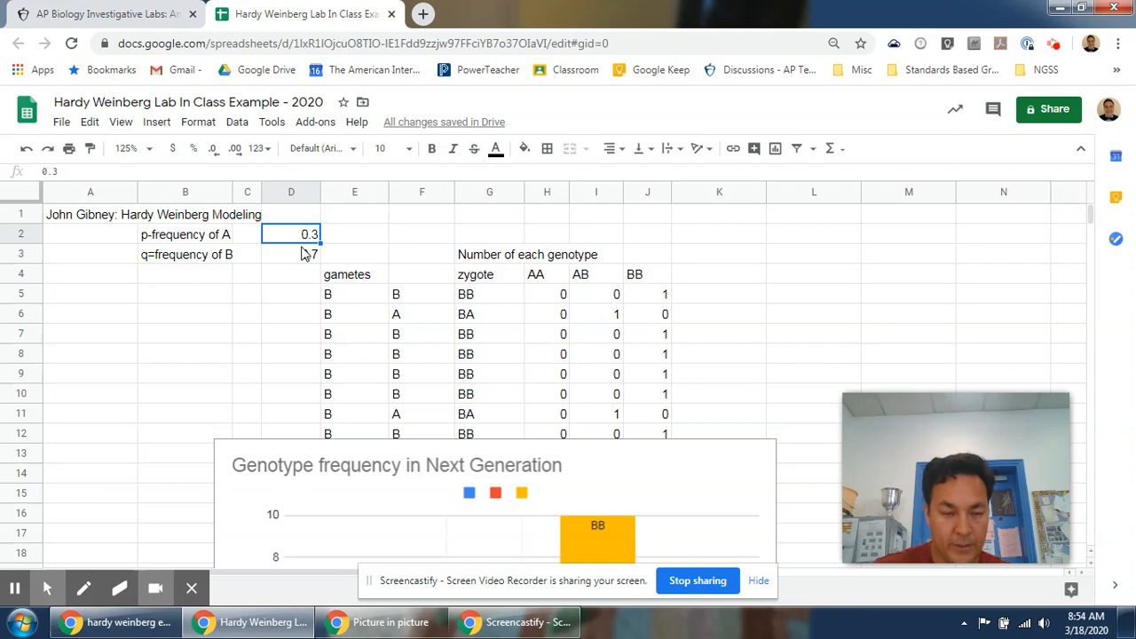
text(0.5)
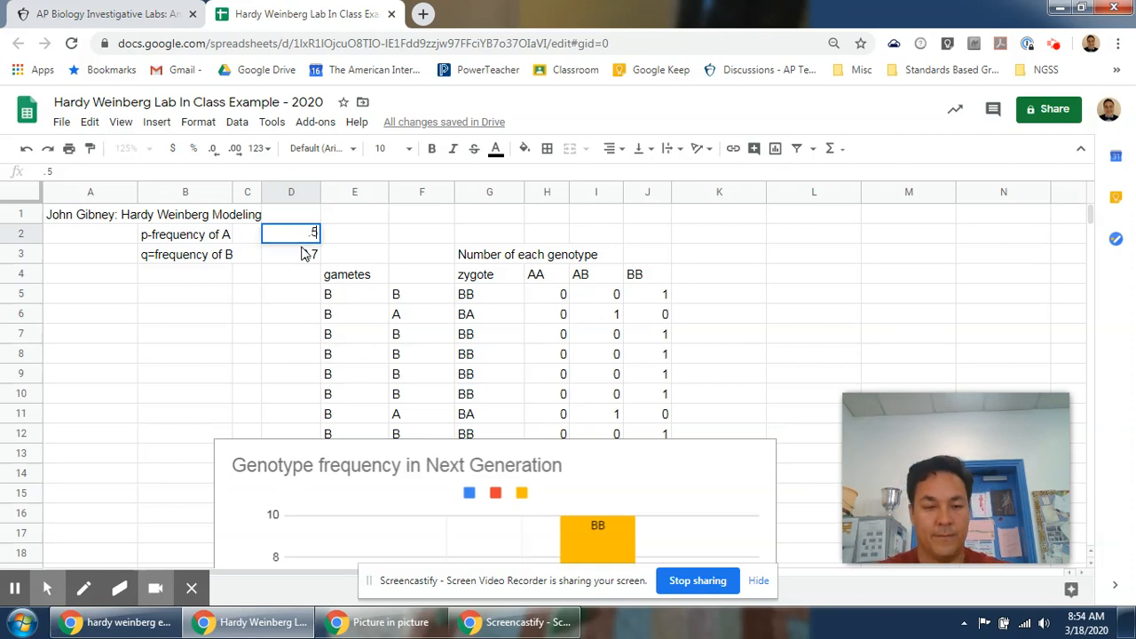
key(Return)
Recalculate the sheet several times to regenerate the random offspring genotypes shown in the chart.
scroll(174, 377, down, 3)
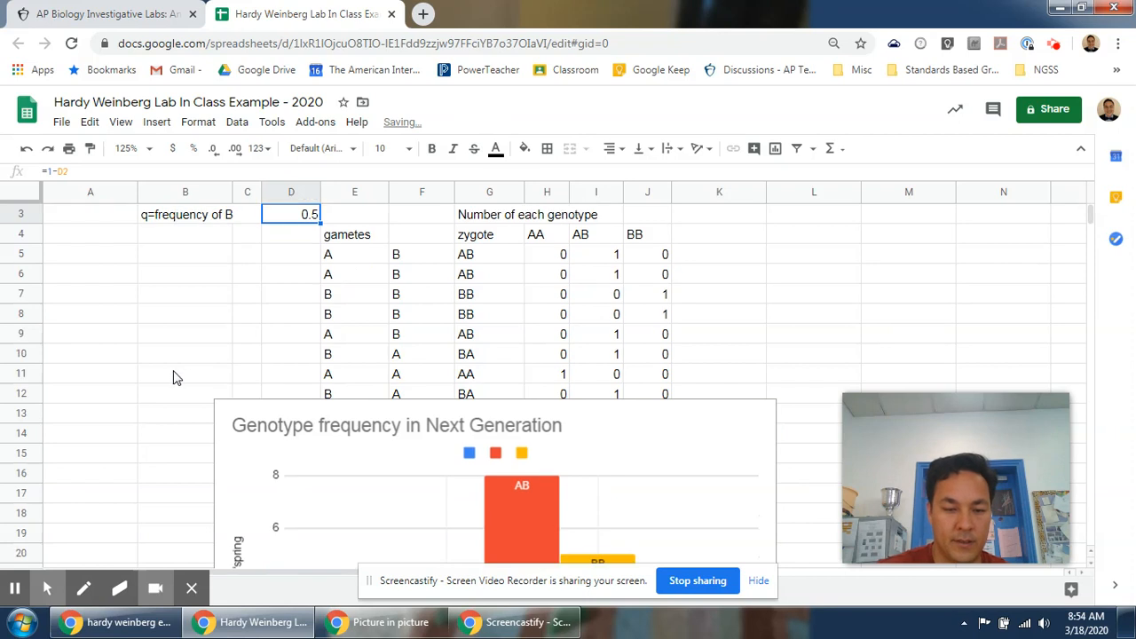
scroll(174, 376, down, 1)
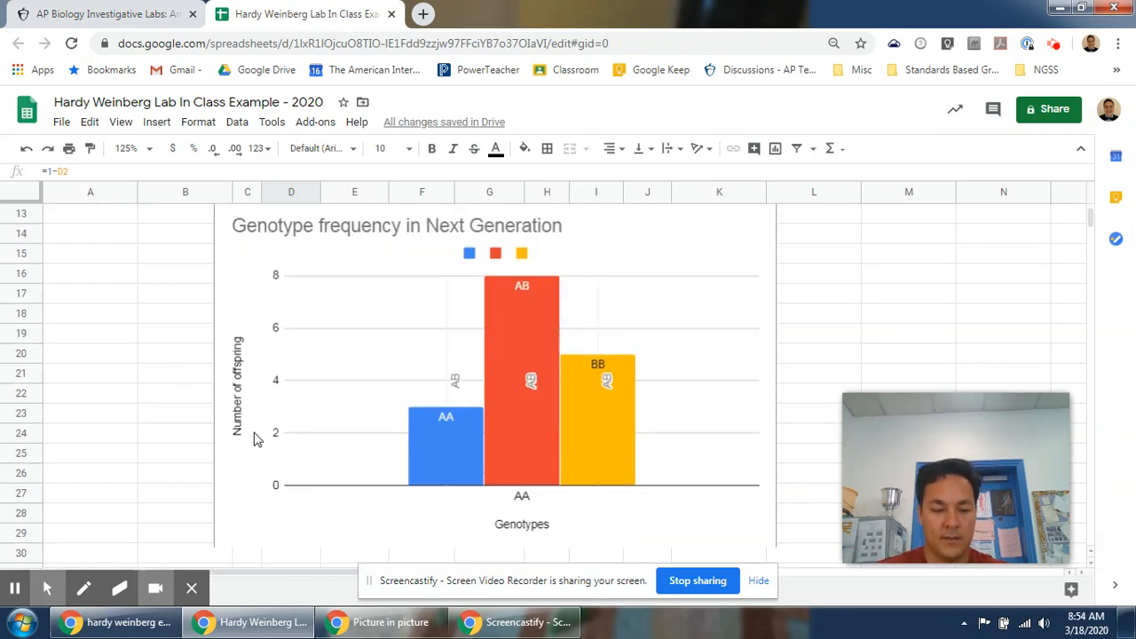
key(F9)
key(F9)
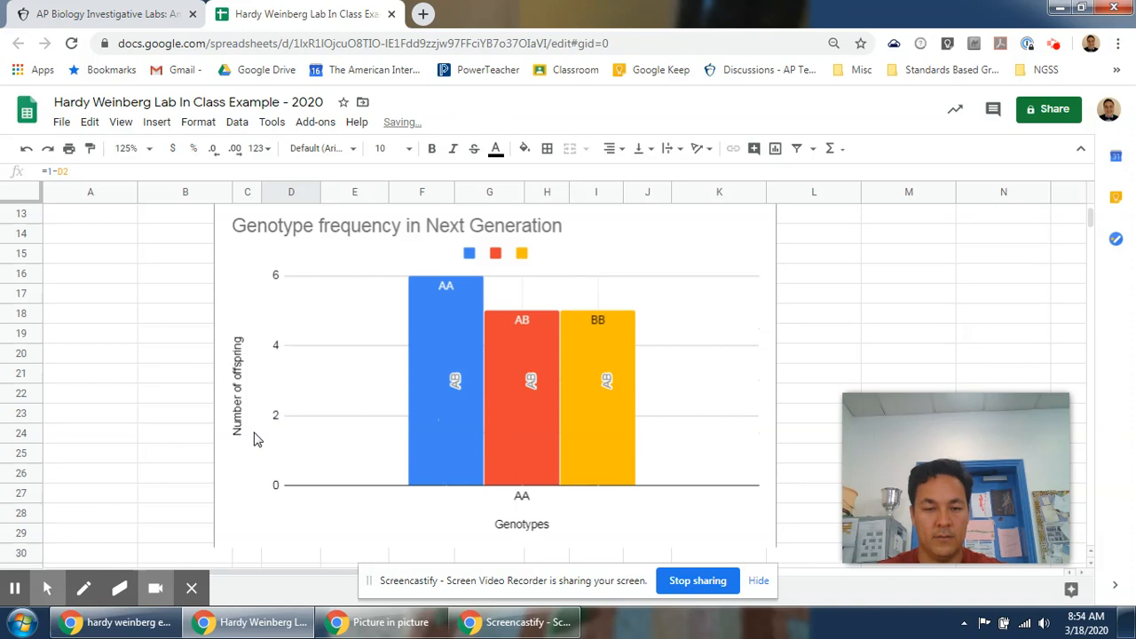
key(F9)
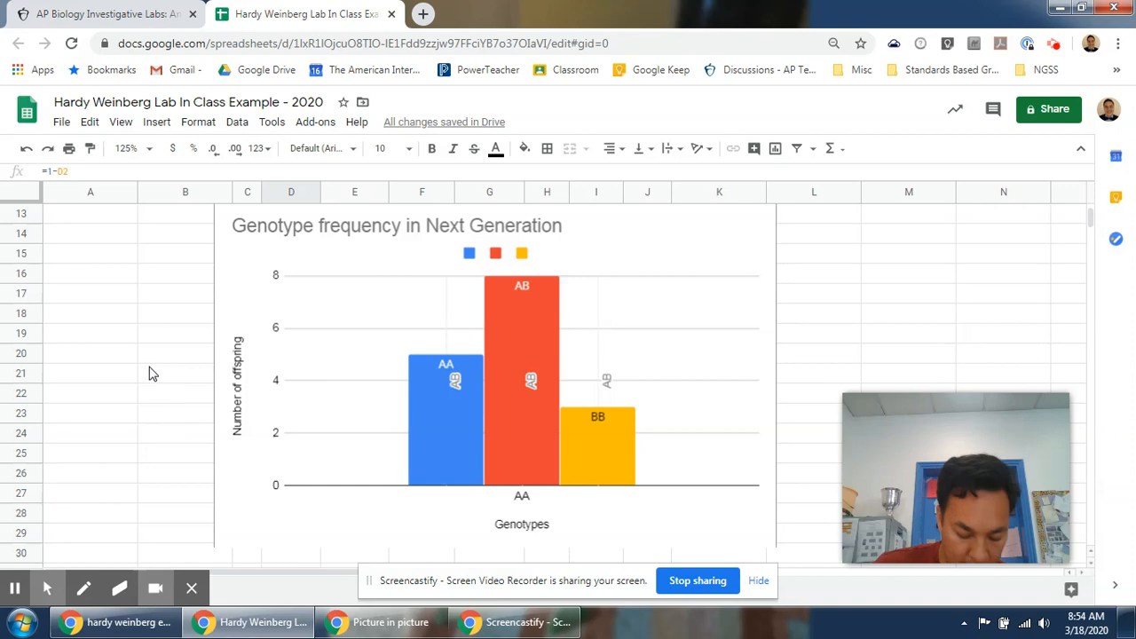
scroll(148, 366, down, 1)
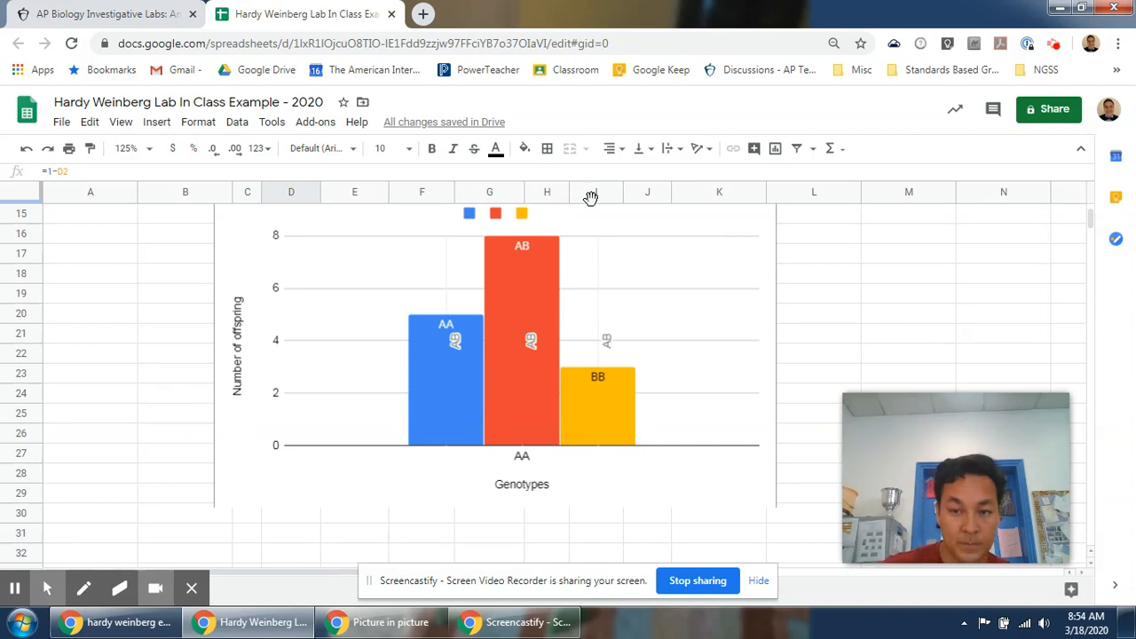
scroll(930, 291, up, 2)
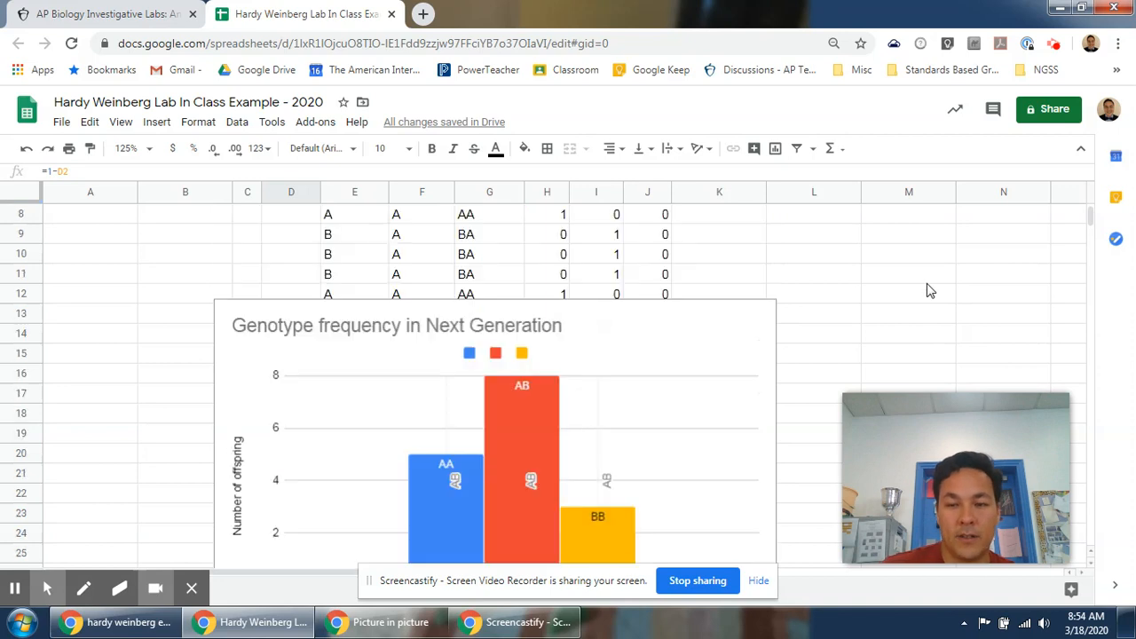
scroll(930, 291, up, 2)
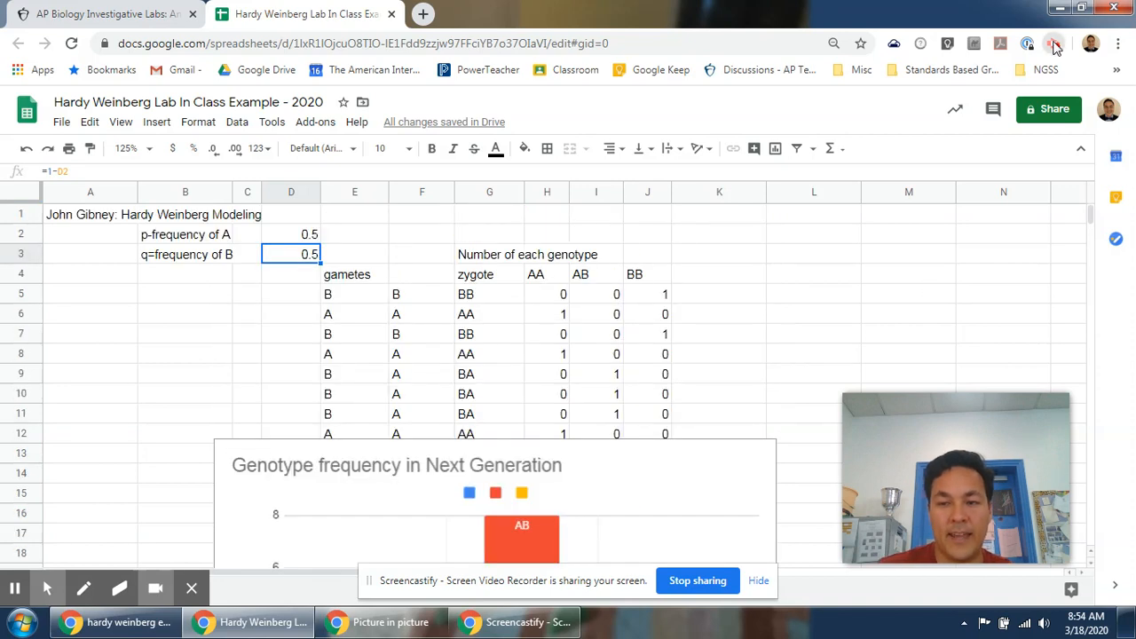